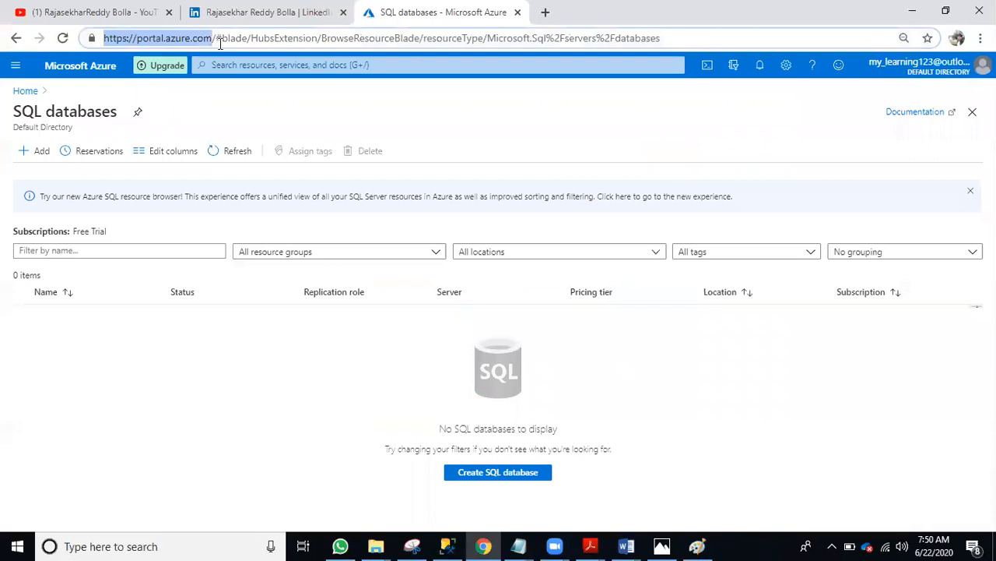
pyautogui.moveTo(217, 37); pyautogui.dragTo(811, 31)
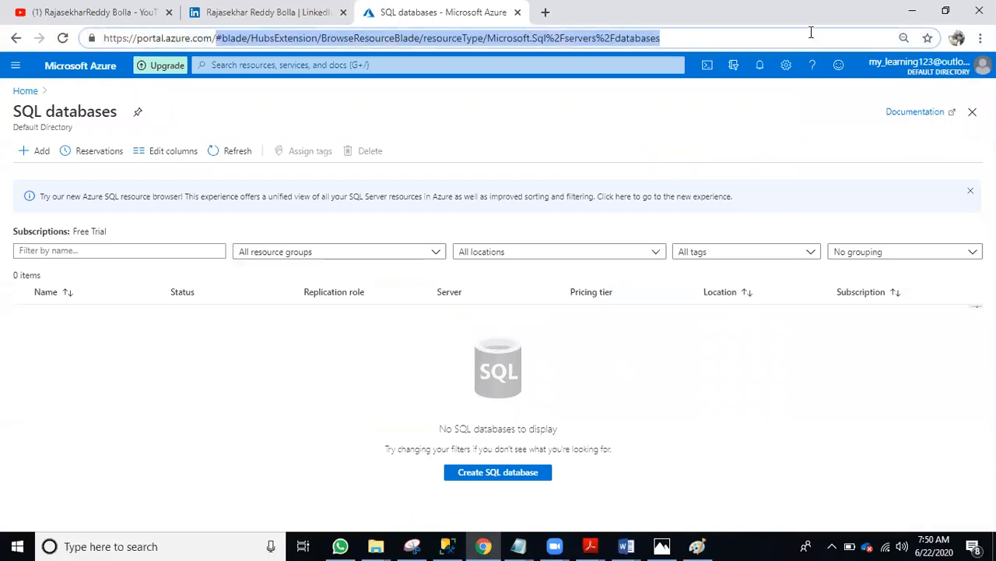
pyautogui.press('BackSpace')
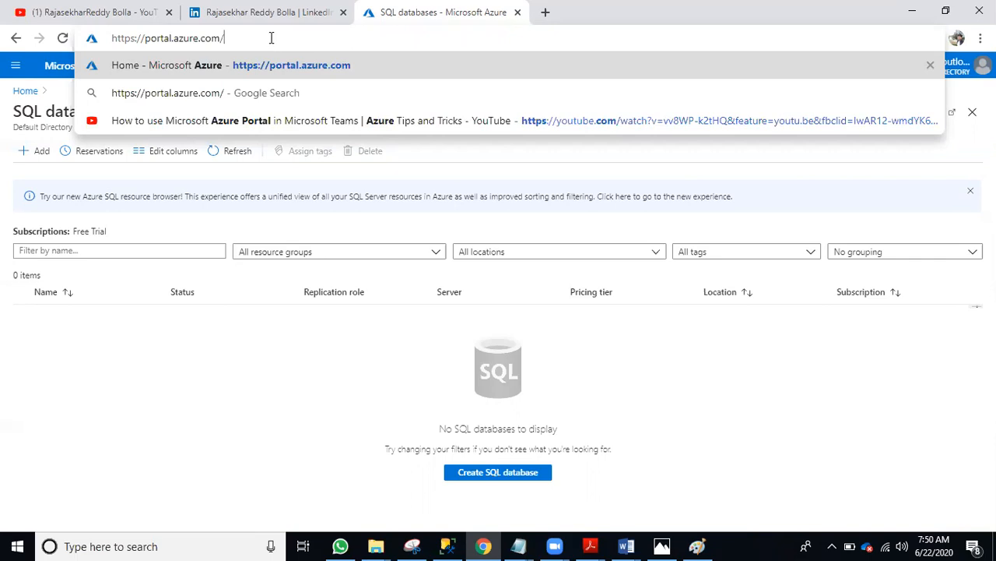
pyautogui.moveTo(224, 40); pyautogui.dragTo(108, 44)
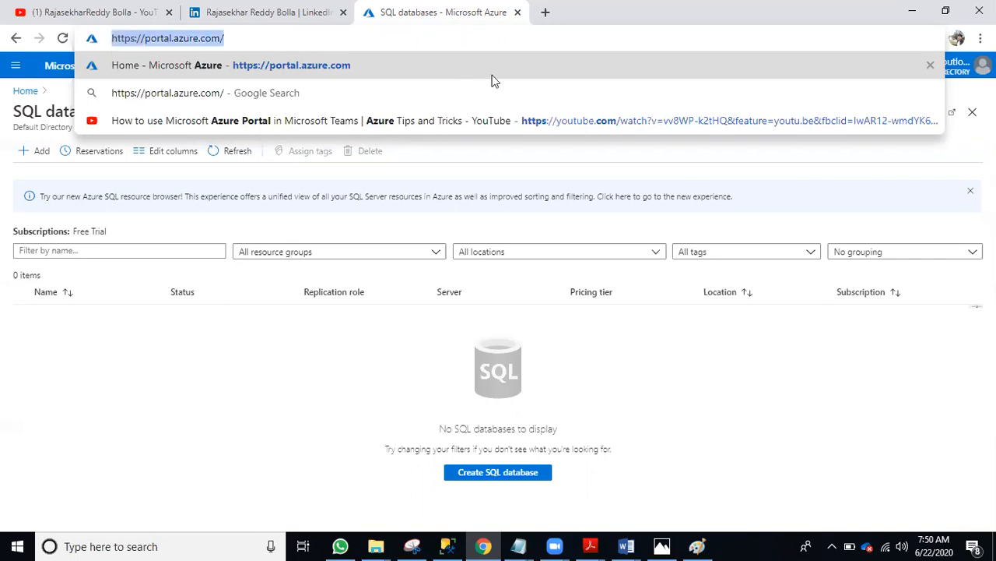
pyautogui.click(331, 37)
pyautogui.press('Return')
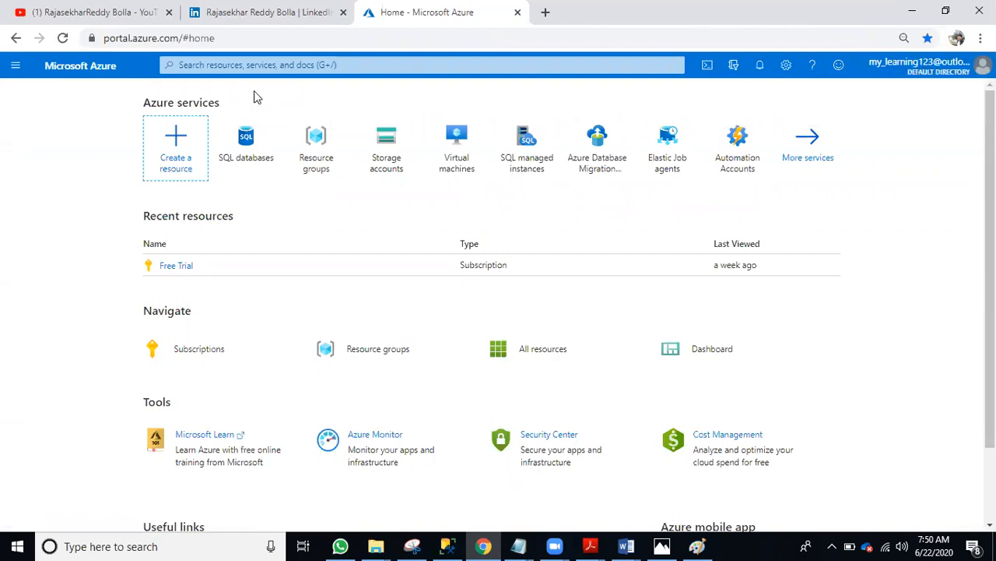
pyautogui.moveTo(251, 32); pyautogui.dragTo(156, 33)
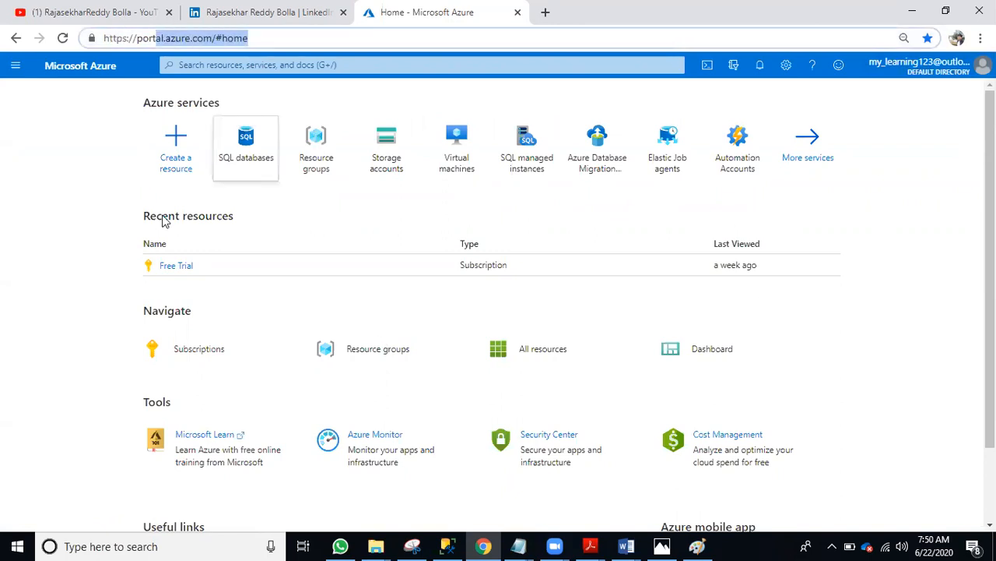
# Step: View the account details and the notification on the Free Trial subscription's remaining credit, then close the notifications
pyautogui.click(985, 91)
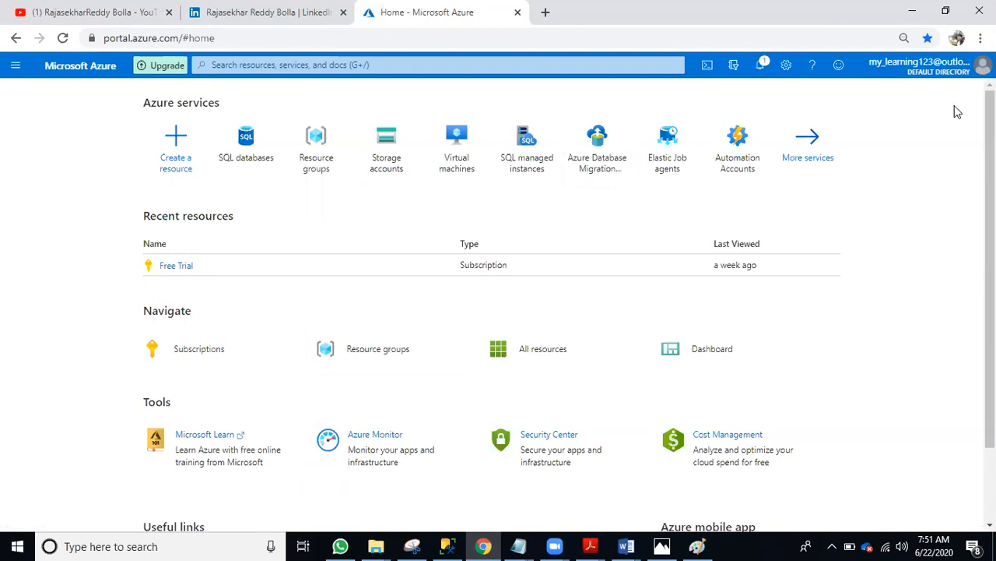
pyautogui.click(957, 74)
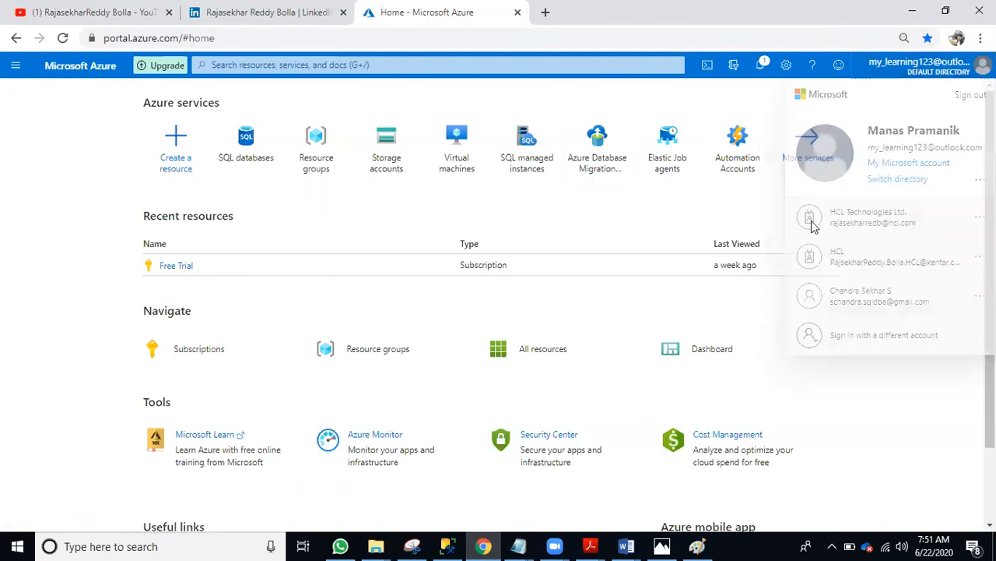
pyautogui.click(762, 68)
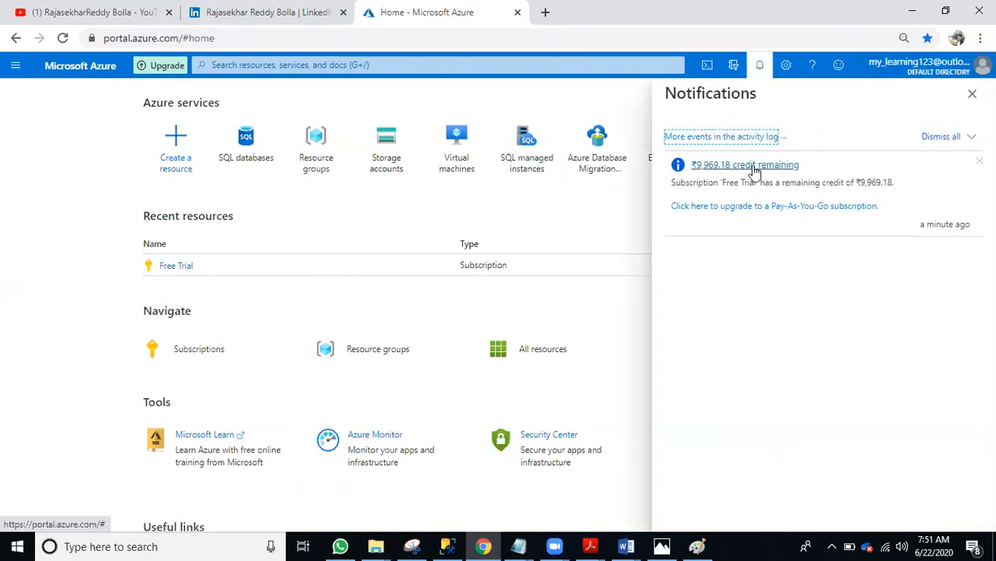
pyautogui.moveTo(783, 167); pyautogui.dragTo(748, 163)
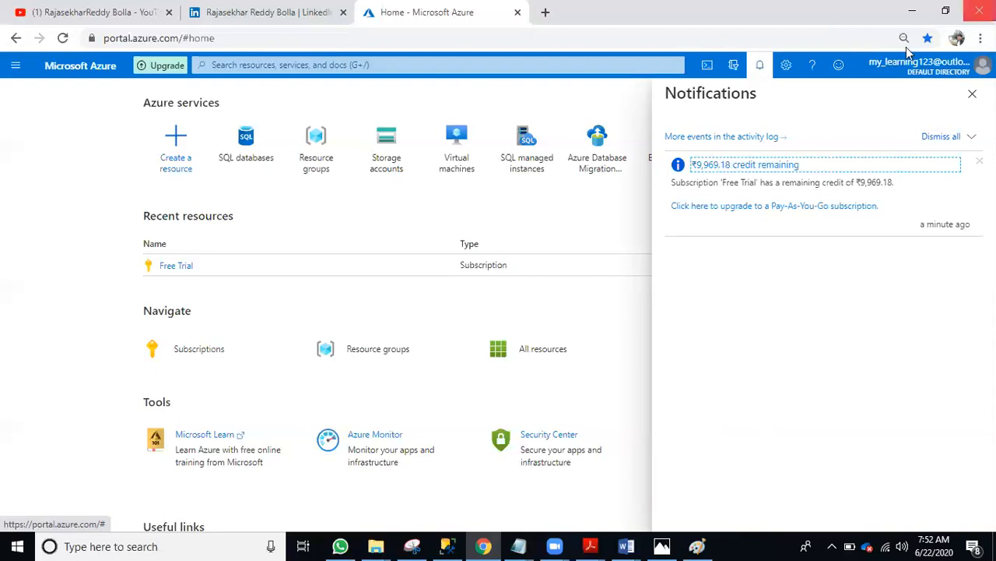
pyautogui.moveTo(946, 71)
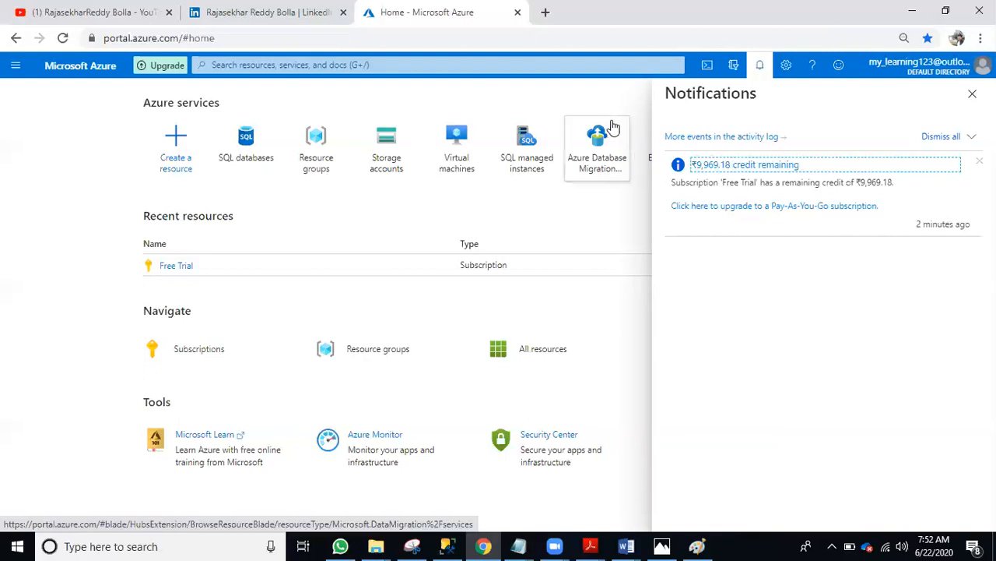
pyautogui.click(972, 93)
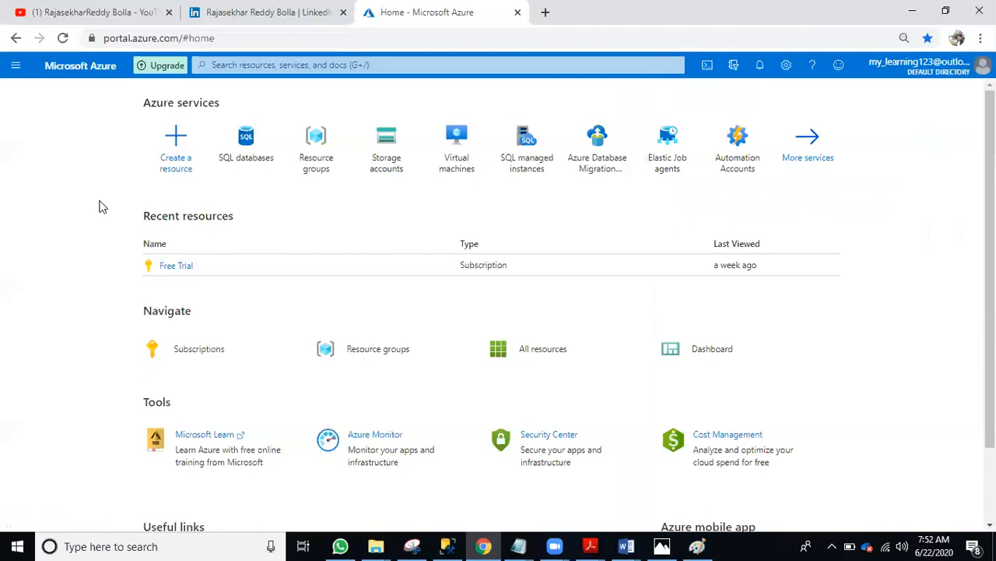
# Step: Start creating a new SQL database from the SQL databases service and review its resource group, database name and server fields
pyautogui.click(16, 68)
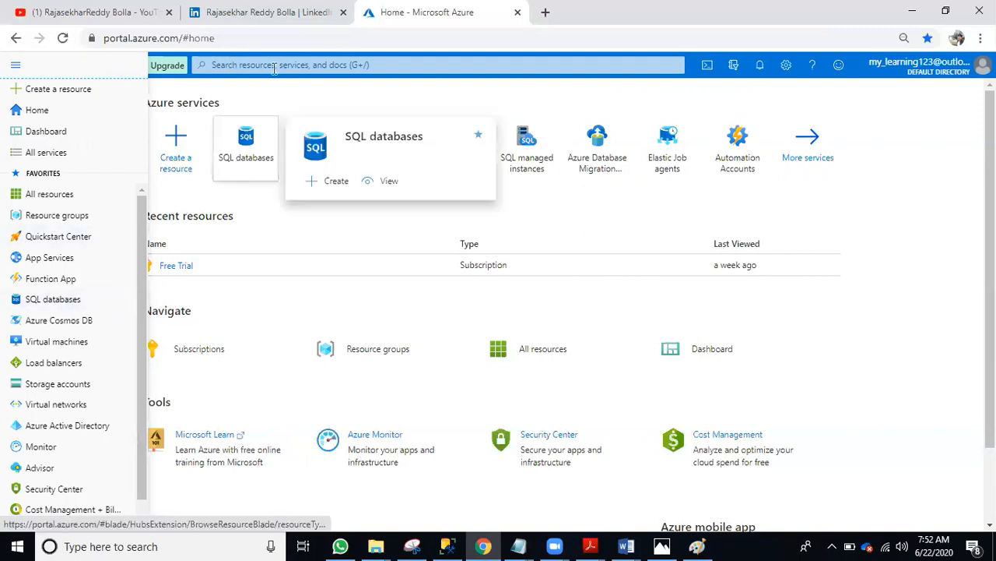
pyautogui.click(245, 155)
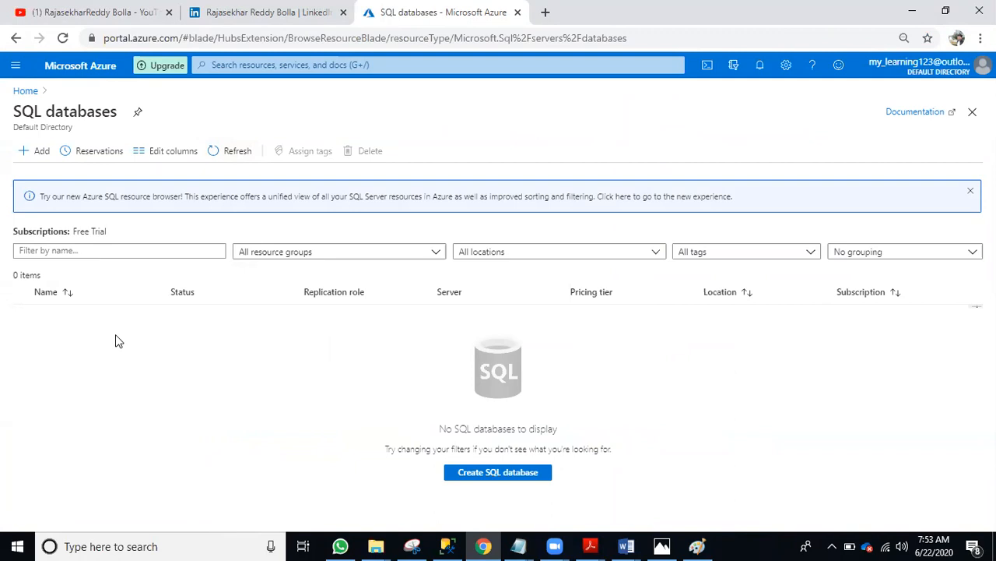
pyautogui.click(521, 476)
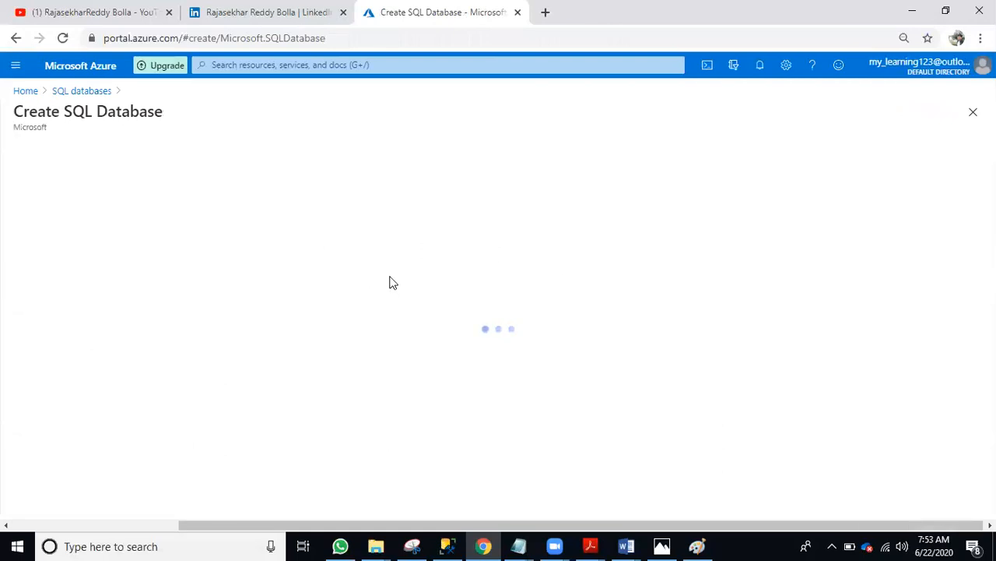
pyautogui.scroll(-2, 311, 309)
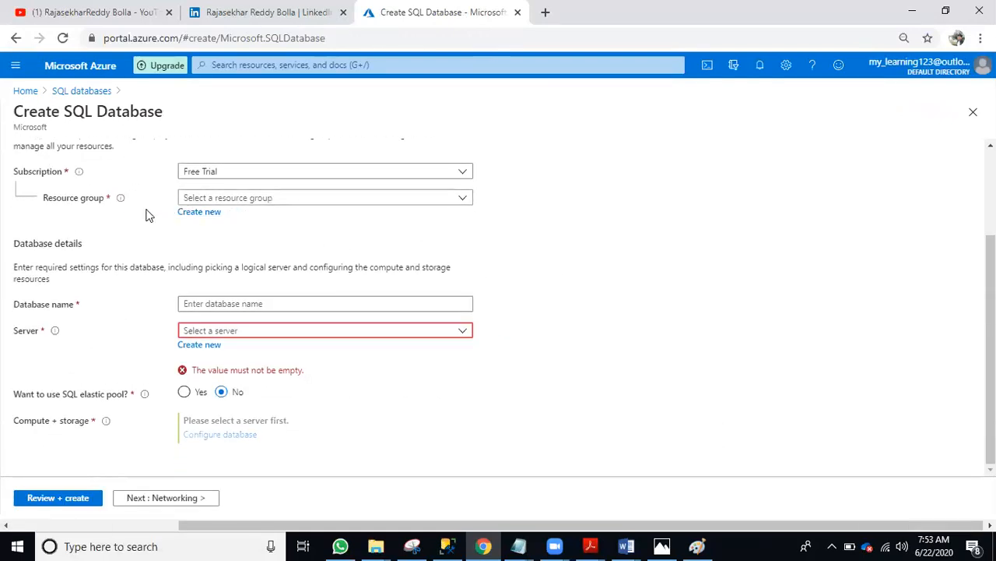
pyautogui.moveTo(122, 203)
pyautogui.moveTo(90, 310); pyautogui.dragTo(17, 312)
pyautogui.click(111, 303)
pyautogui.moveTo(76, 331)
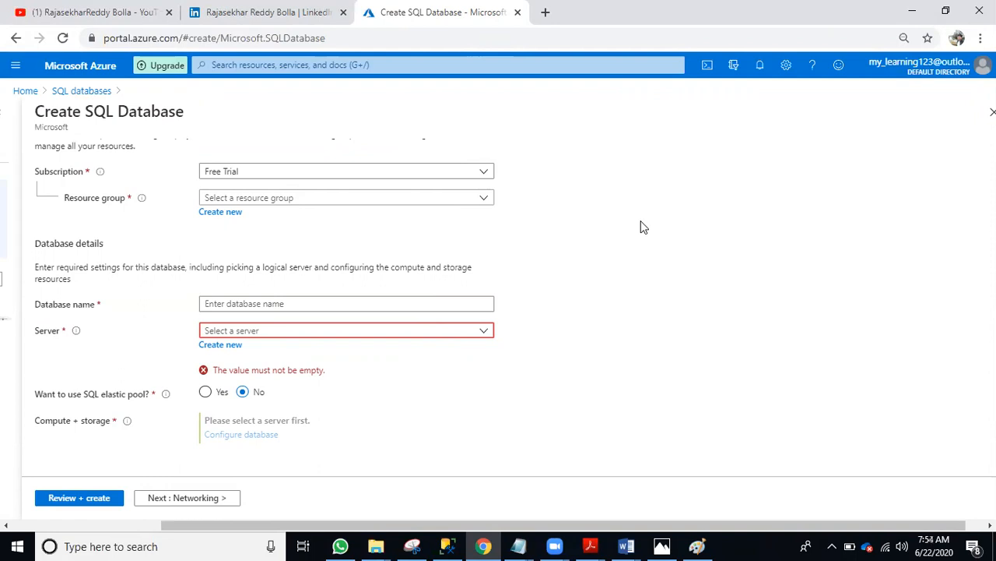
# Step: Switch to Paint and start a new blank drawing without saving the existing one
pyautogui.click(696, 546)
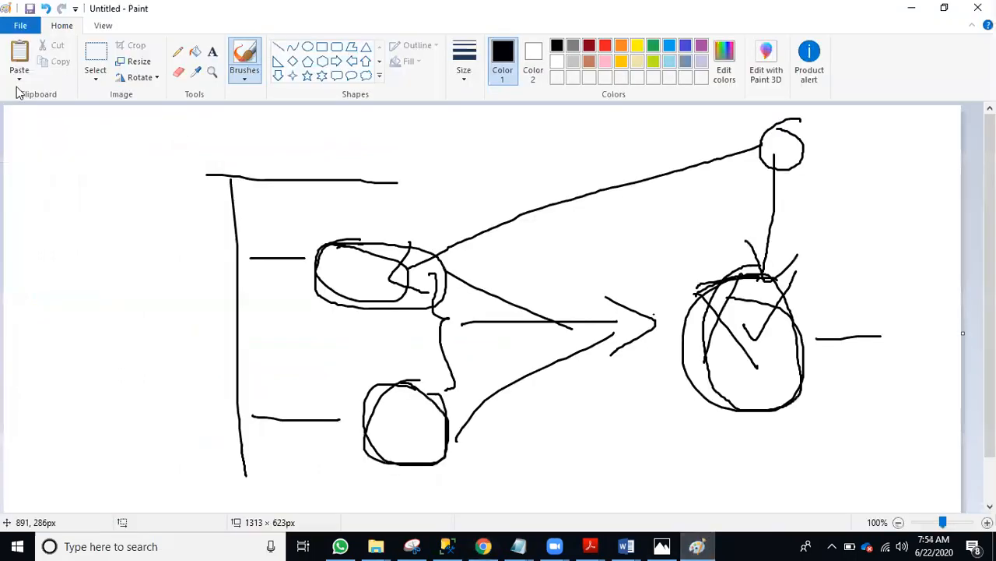
pyautogui.click(20, 25)
pyautogui.click(44, 50)
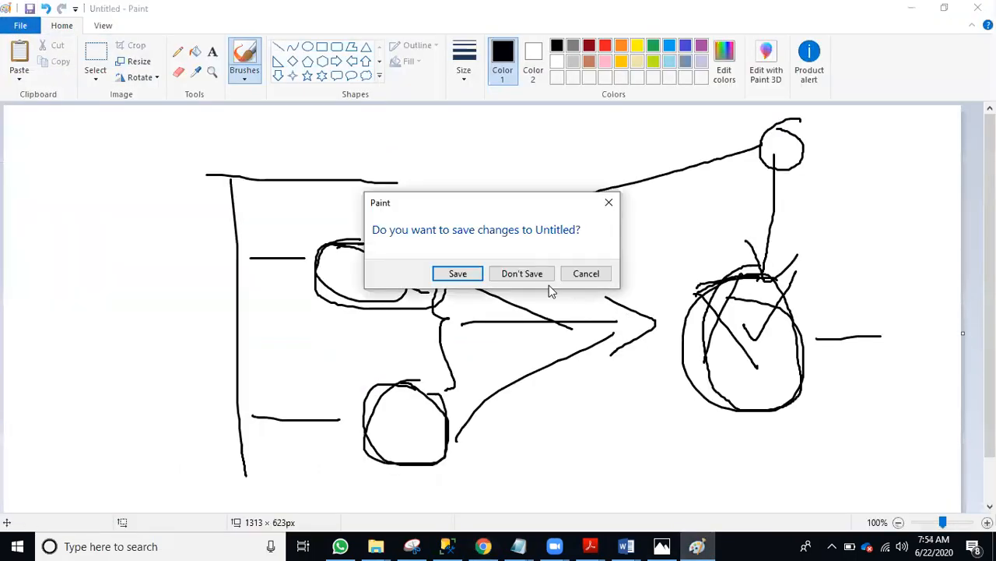
pyautogui.click(541, 274)
# Step: Draw a row of five freehand circles across the canvas, labelled D, Q, U, PP and P
pyautogui.moveTo(93, 186)
pyautogui.mouseDown()
pyautogui.moveTo(86, 338)
pyautogui.moveTo(77, 188)
pyautogui.mouseUp()
pyautogui.moveTo(61, 241)
pyautogui.mouseDown()
pyautogui.moveTo(106, 258)
pyautogui.moveTo(62, 272)
pyautogui.moveTo(87, 275)
pyautogui.mouseUp()
pyautogui.moveTo(344, 201)
pyautogui.mouseDown()
pyautogui.moveTo(245, 289)
pyautogui.moveTo(309, 185)
pyautogui.mouseUp()
pyautogui.moveTo(313, 235)
pyautogui.mouseDown()
pyautogui.moveTo(299, 285)
pyautogui.moveTo(316, 238)
pyautogui.moveTo(335, 284)
pyautogui.mouseUp()
pyautogui.moveTo(583, 170)
pyautogui.mouseDown()
pyautogui.moveTo(611, 295)
pyautogui.moveTo(535, 183)
pyautogui.mouseUp()
pyautogui.moveTo(521, 230); pyautogui.dragTo(562, 228)
pyautogui.moveTo(721, 200); pyautogui.dragTo(739, 187)
pyautogui.moveTo(751, 234)
pyautogui.mouseDown()
pyautogui.moveTo(747, 306)
pyautogui.moveTo(753, 260)
pyautogui.moveTo(786, 243)
pyautogui.moveTo(782, 253)
pyautogui.mouseUp()
pyautogui.moveTo(916, 182)
pyautogui.mouseDown()
pyautogui.moveTo(948, 312)
pyautogui.moveTo(893, 169)
pyautogui.mouseUp()
pyautogui.moveTo(917, 304)
pyautogui.mouseDown()
pyautogui.moveTo(910, 220)
pyautogui.moveTo(917, 250)
pyautogui.mouseUp()
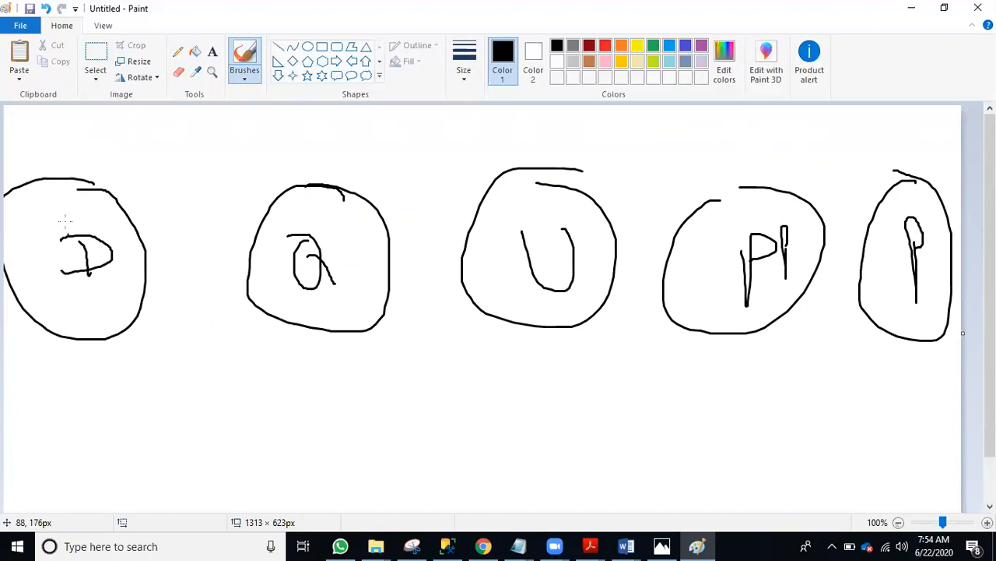
# Step: Draw a large check mark over each of the D, Q and U circles
pyautogui.moveTo(43, 188)
pyautogui.mouseDown()
pyautogui.moveTo(57, 199)
pyautogui.moveTo(158, 132)
pyautogui.mouseUp()
pyautogui.moveTo(302, 201)
pyautogui.mouseDown()
pyautogui.moveTo(315, 209)
pyautogui.moveTo(389, 131)
pyautogui.mouseUp()
pyautogui.moveTo(557, 195)
pyautogui.mouseDown()
pyautogui.moveTo(568, 208)
pyautogui.moveTo(659, 120)
pyautogui.mouseUp()
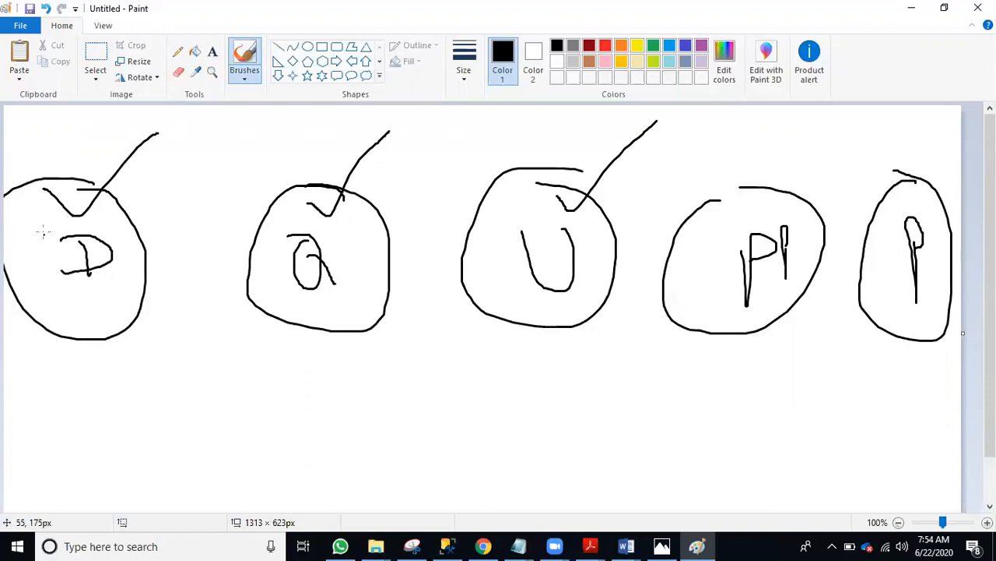
# Step: Emphasize the D circle by retracing its outline, adding several more check marks and drawing a downward arrow onto it
pyautogui.moveTo(45, 193)
pyautogui.mouseDown()
pyautogui.moveTo(70, 212)
pyautogui.moveTo(202, 131)
pyautogui.mouseUp()
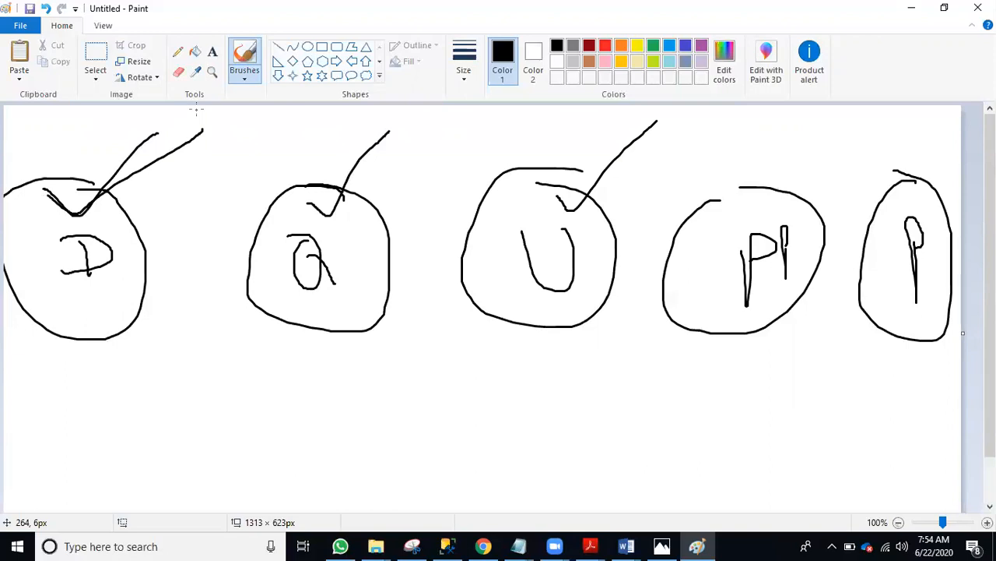
pyautogui.moveTo(24, 179)
pyautogui.mouseDown()
pyautogui.moveTo(81, 181)
pyautogui.moveTo(116, 211)
pyautogui.moveTo(131, 310)
pyautogui.moveTo(78, 343)
pyautogui.moveTo(17, 302)
pyautogui.moveTo(72, 176)
pyautogui.moveTo(95, 190)
pyautogui.mouseUp()
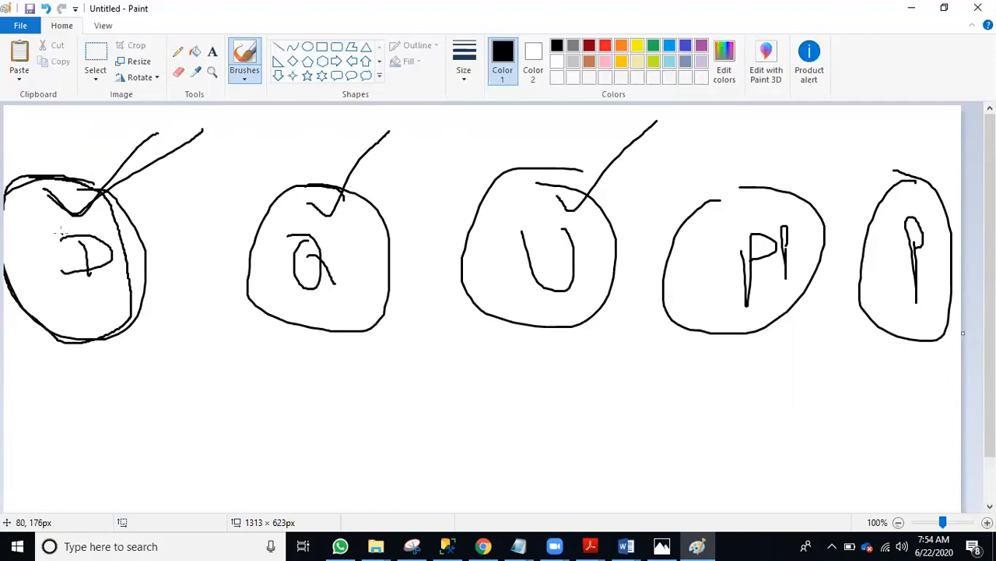
pyautogui.moveTo(22, 218); pyautogui.dragTo(93, 173)
pyautogui.moveTo(6, 248); pyautogui.dragTo(126, 194)
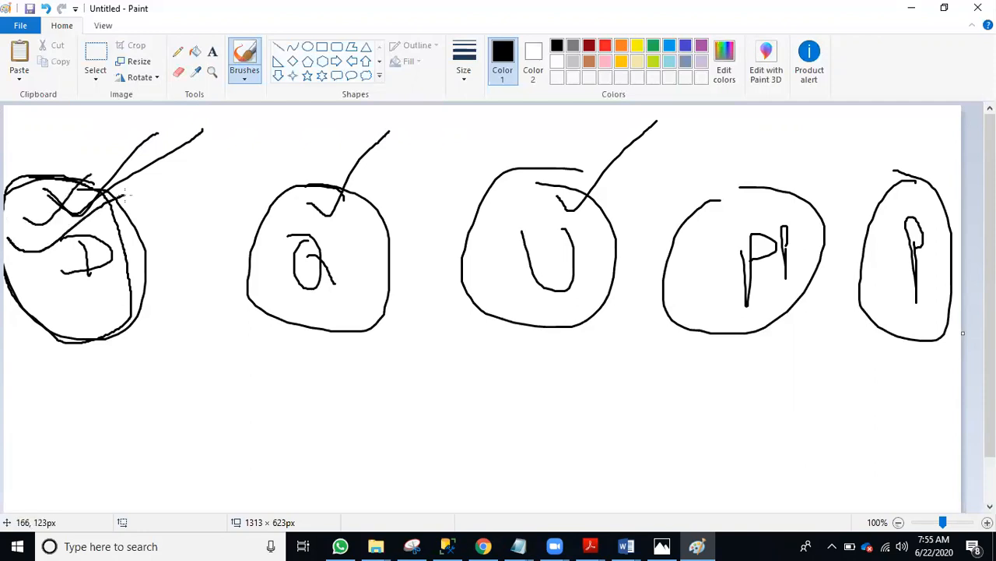
pyautogui.moveTo(8, 267); pyautogui.dragTo(121, 245)
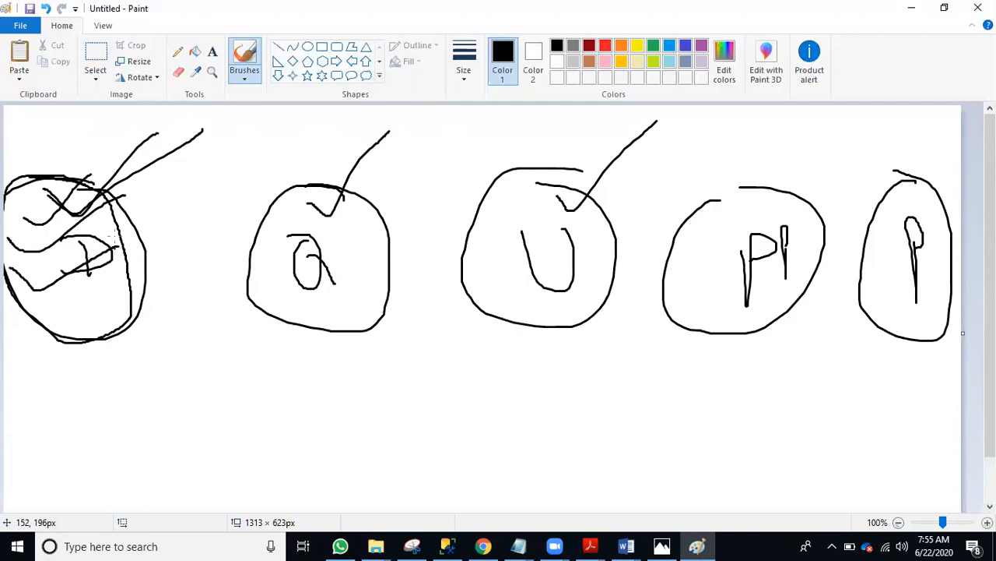
pyautogui.moveTo(62, 113)
pyautogui.mouseDown()
pyautogui.moveTo(63, 174)
pyautogui.moveTo(92, 157)
pyautogui.mouseUp()
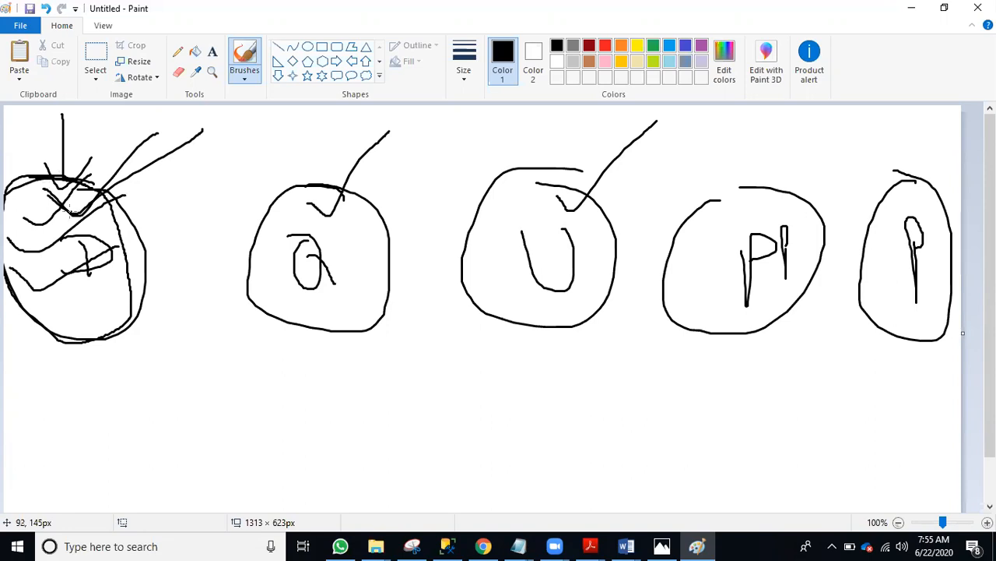
# Step: Switch to Chrome and try to create a new resource group named dev for the SQL database
pyautogui.click(483, 545)
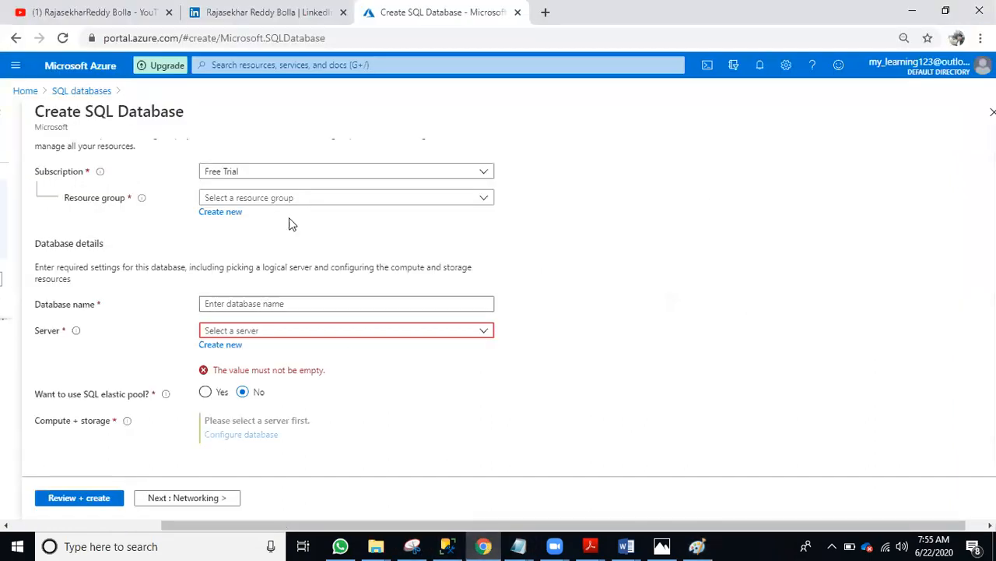
pyautogui.click(223, 213)
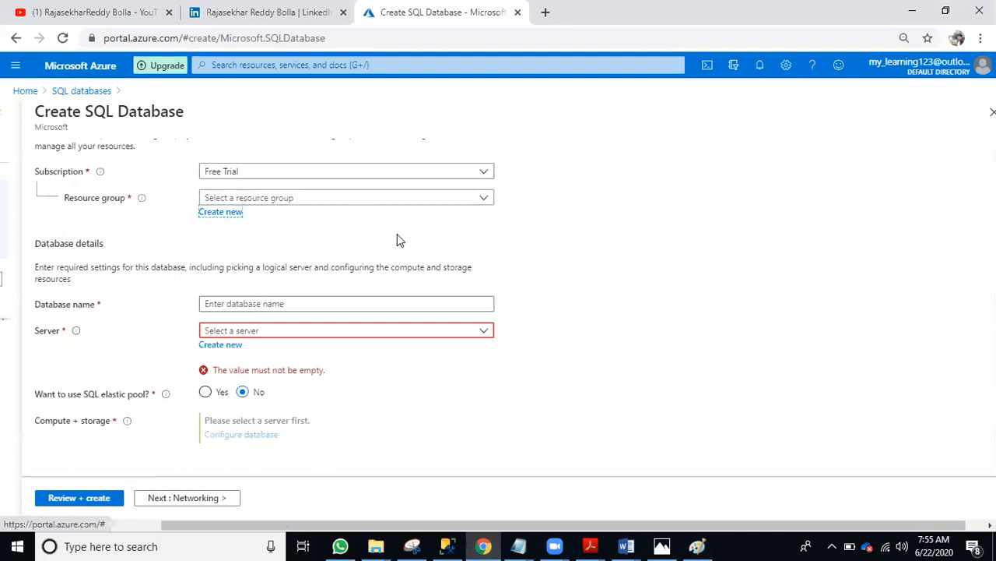
pyautogui.write('dev')
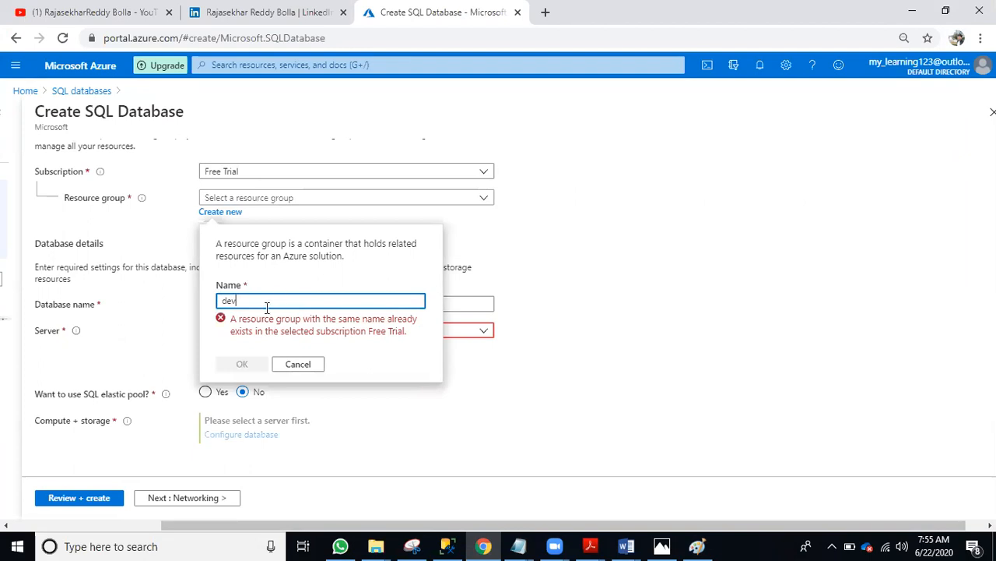
pyautogui.moveTo(260, 304); pyautogui.dragTo(184, 304)
pyautogui.click(299, 365)
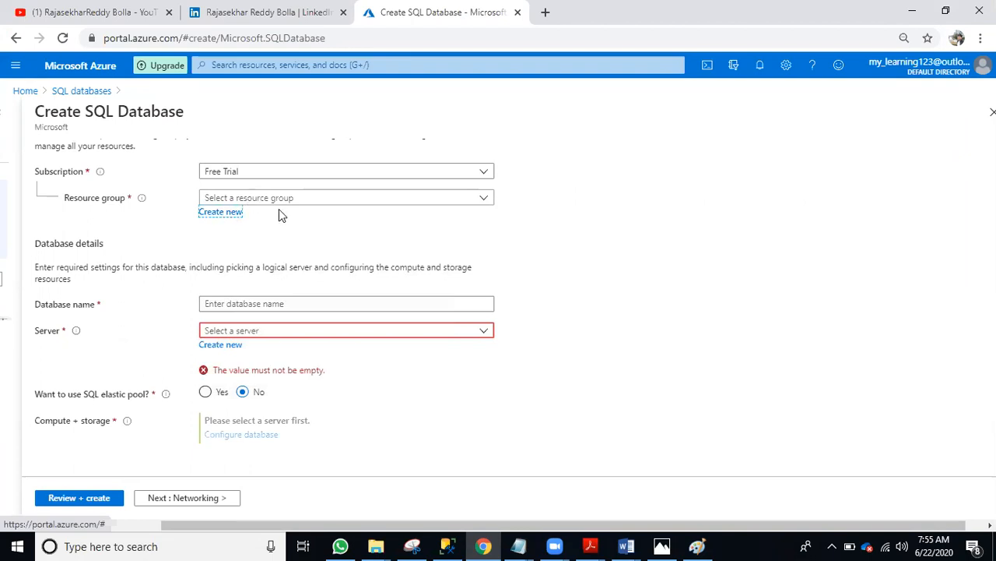
pyautogui.click(219, 213)
pyautogui.write('de')
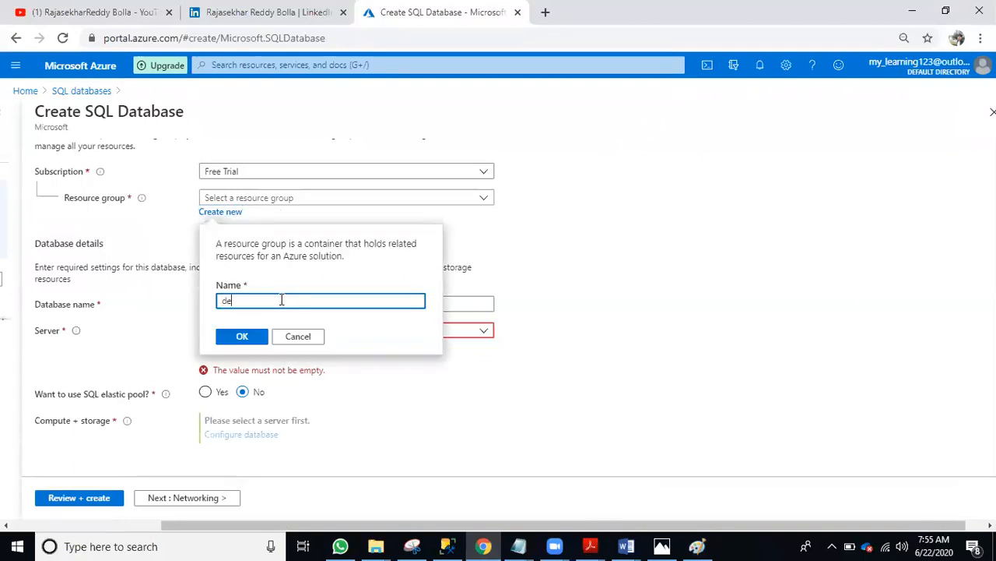
pyautogui.write('v')
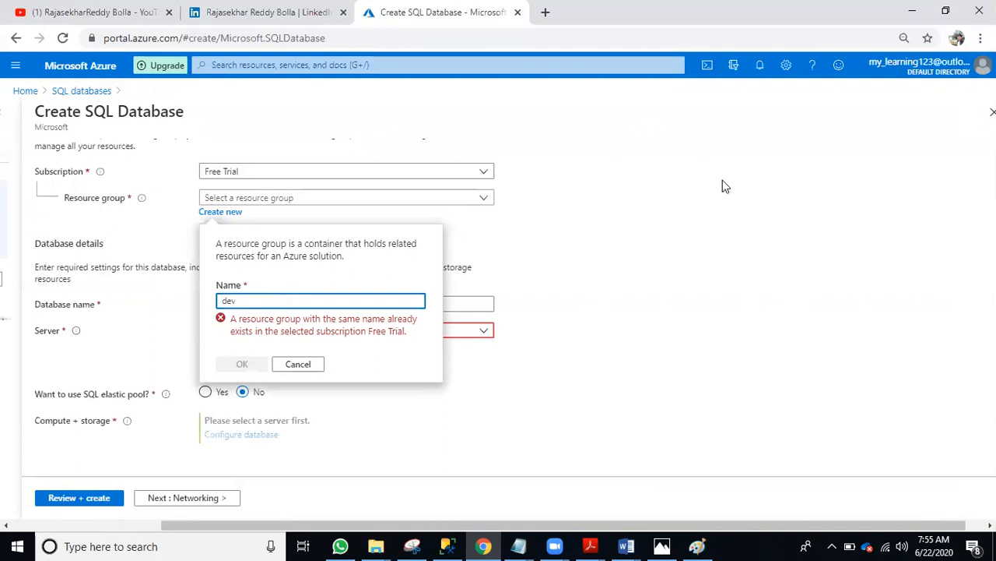
# Step: Check the portal notifications and search the existing resource groups for prod
pyautogui.click(758, 67)
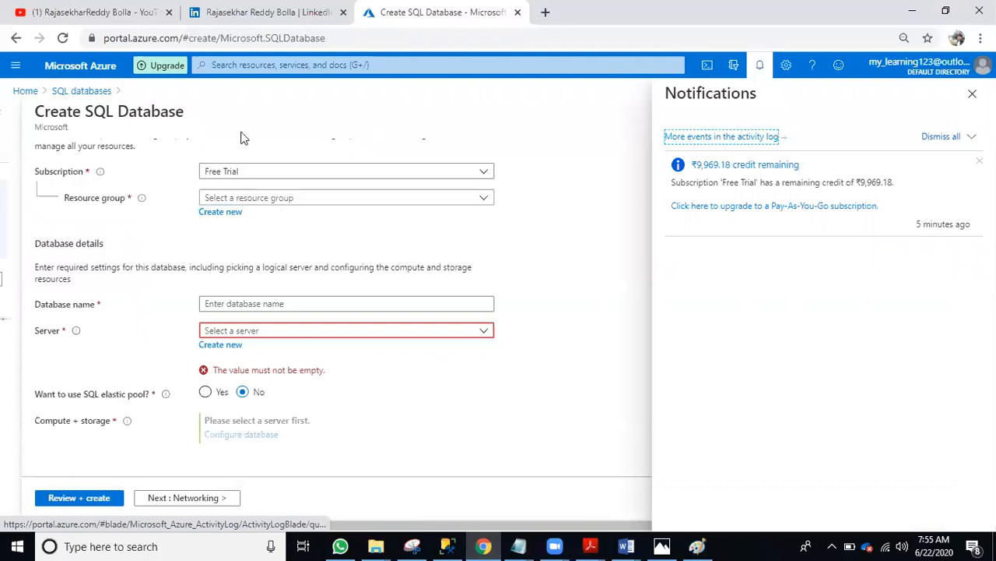
pyautogui.scroll(3, 244, 315)
pyautogui.scroll(-3, 232, 260)
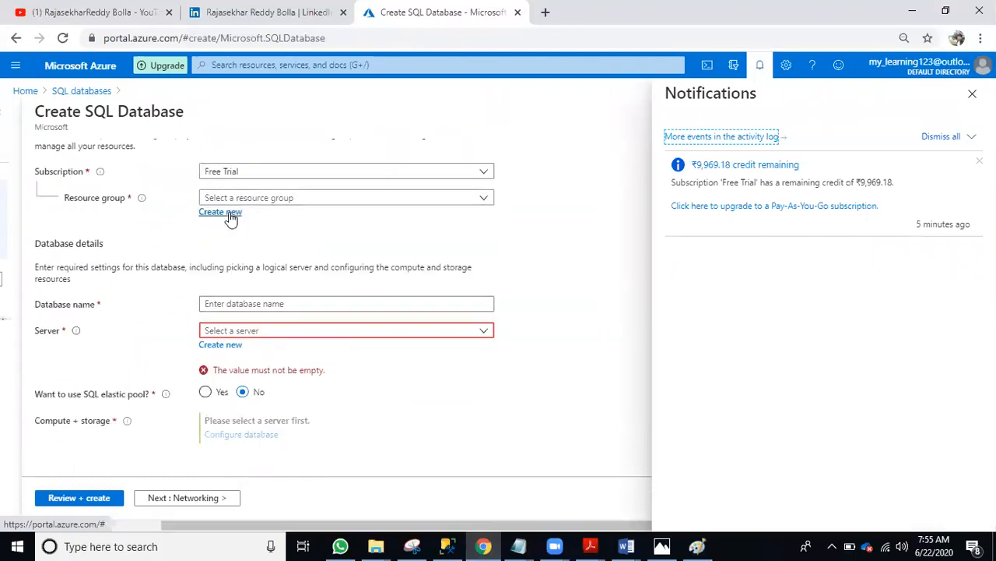
pyautogui.click(437, 201)
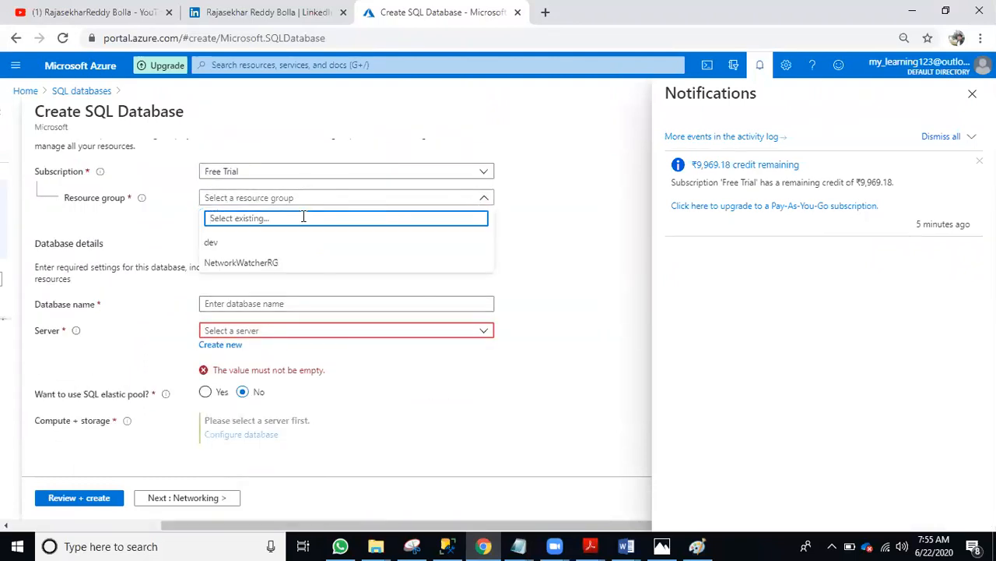
pyautogui.write('prod')
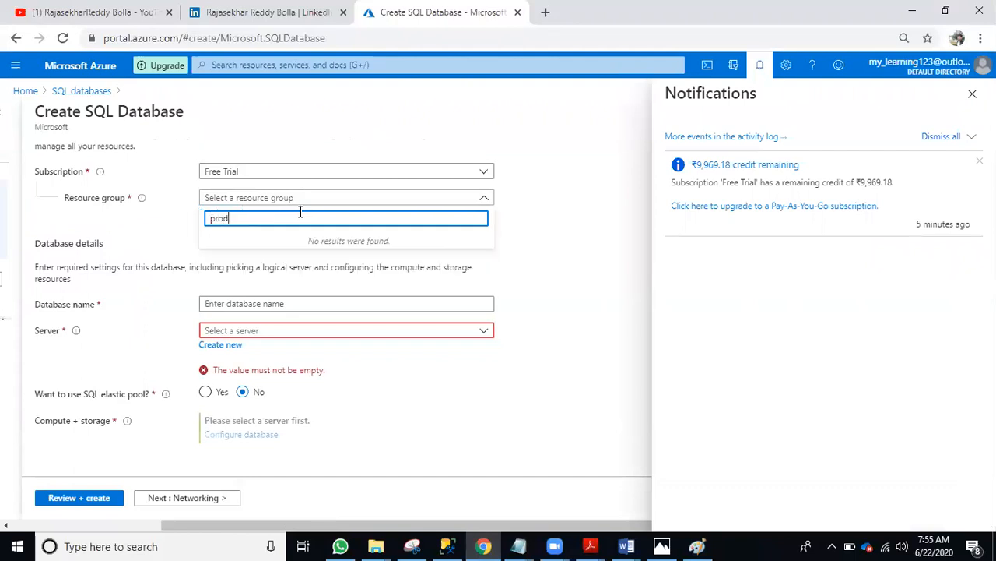
pyautogui.click(531, 244)
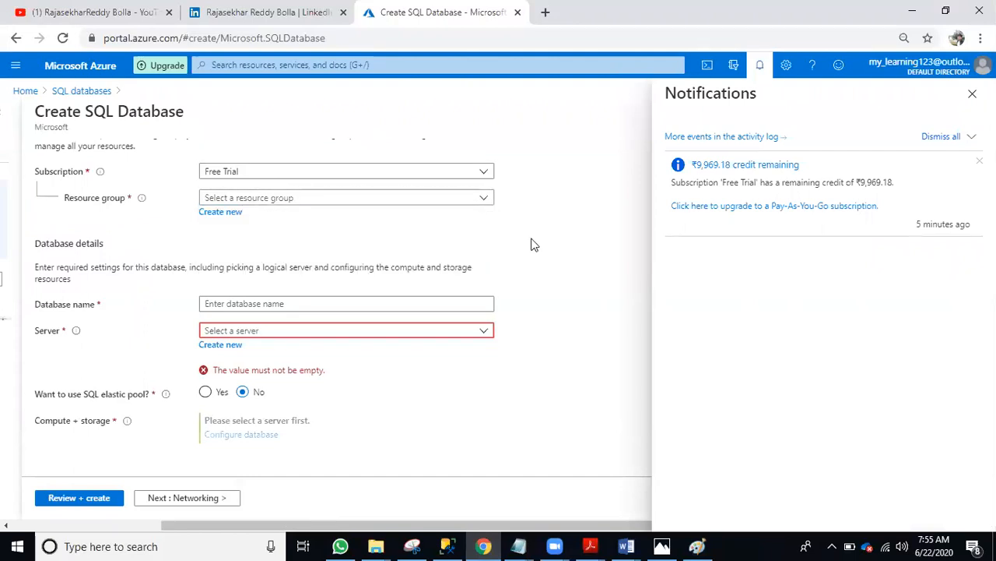
# Step: Create a new resource group named prod for the database and close the notifications
pyautogui.click(221, 212)
pyautogui.write('prod')
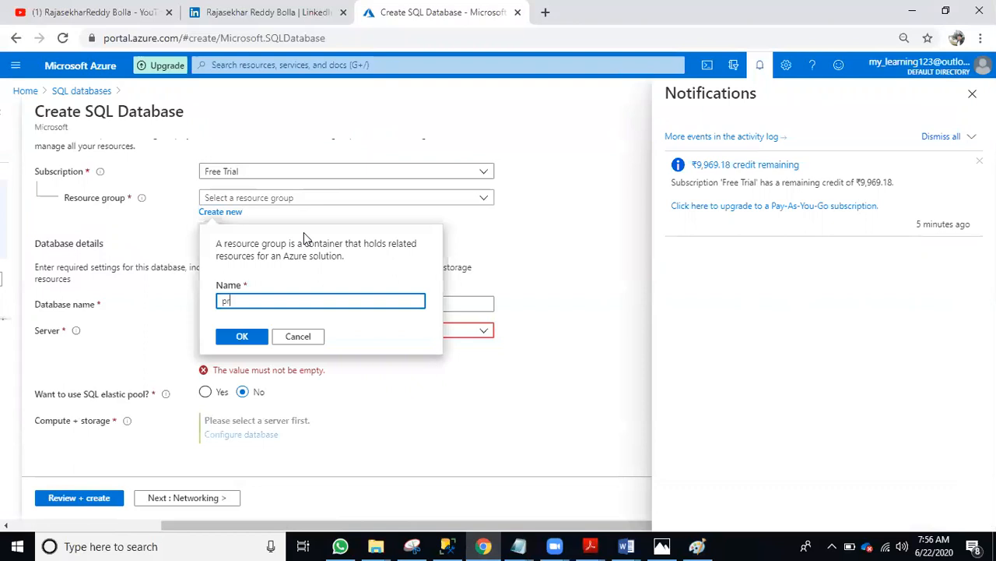
pyautogui.click(226, 340)
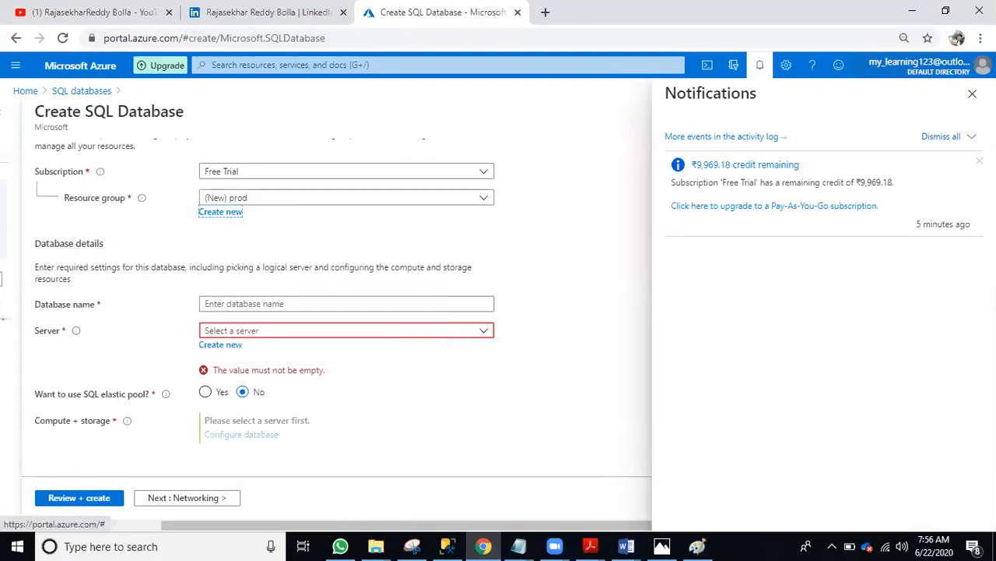
pyautogui.click(972, 92)
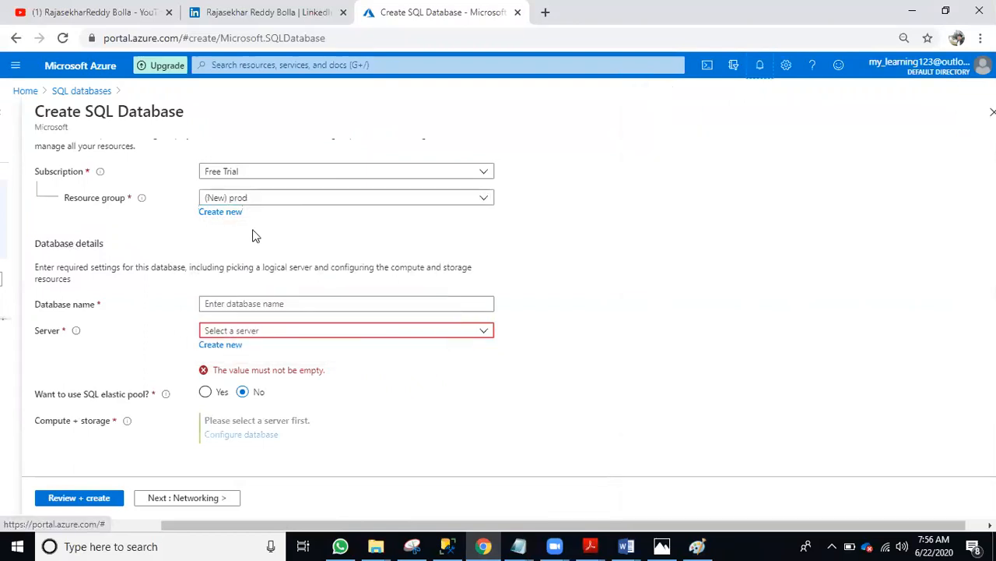
# Step: Name the database dba and highlight the entered name
pyautogui.click(258, 302)
pyautogui.write('dba')
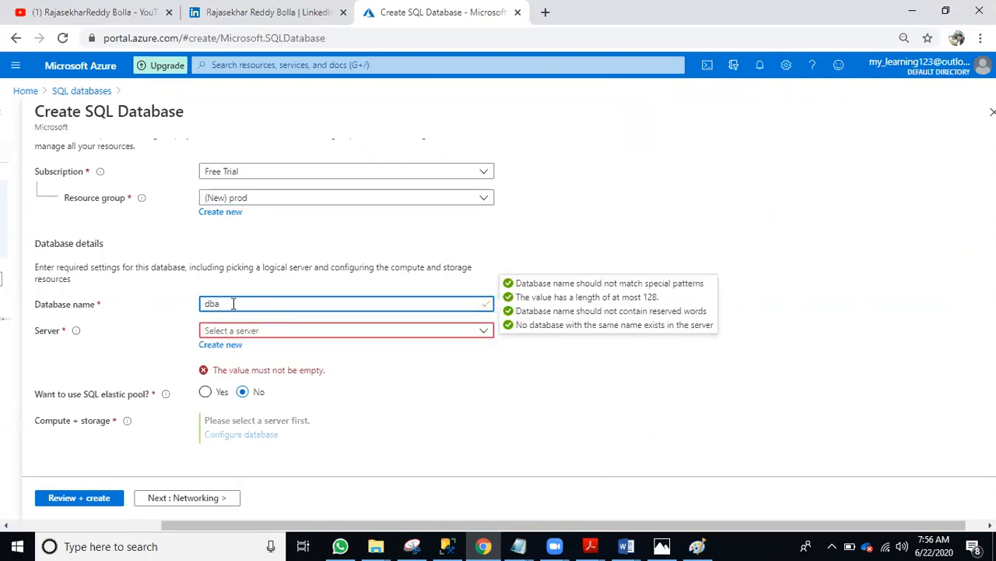
pyautogui.moveTo(234, 304); pyautogui.dragTo(195, 310)
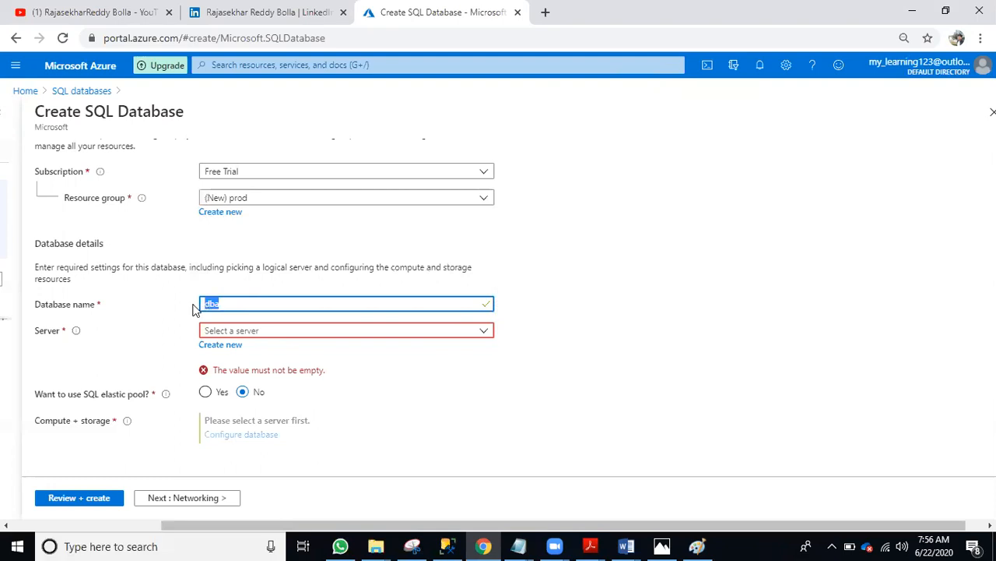
# Step: Start a new server for the database and name it prodserver1729
pyautogui.click(233, 345)
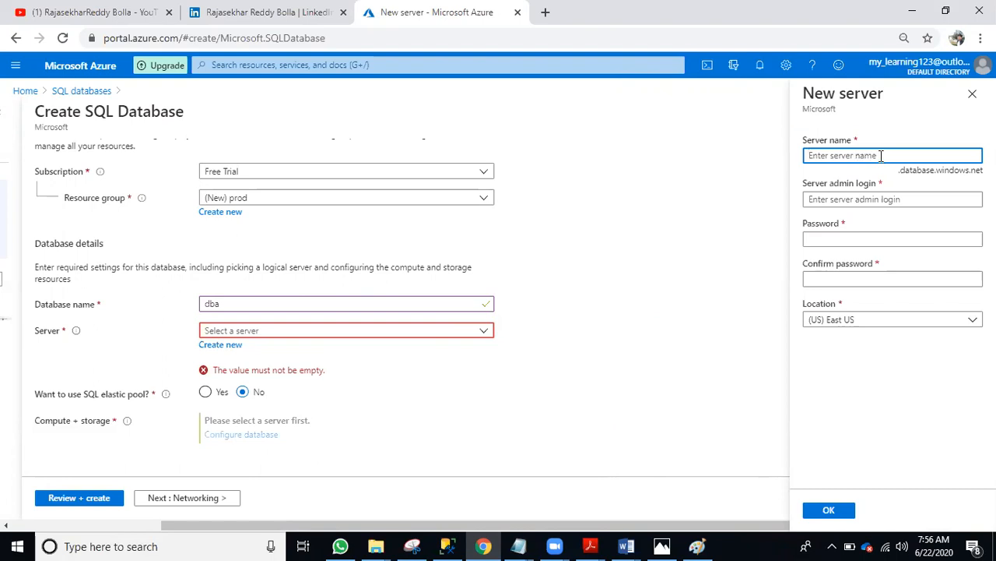
pyautogui.write('prodserver')
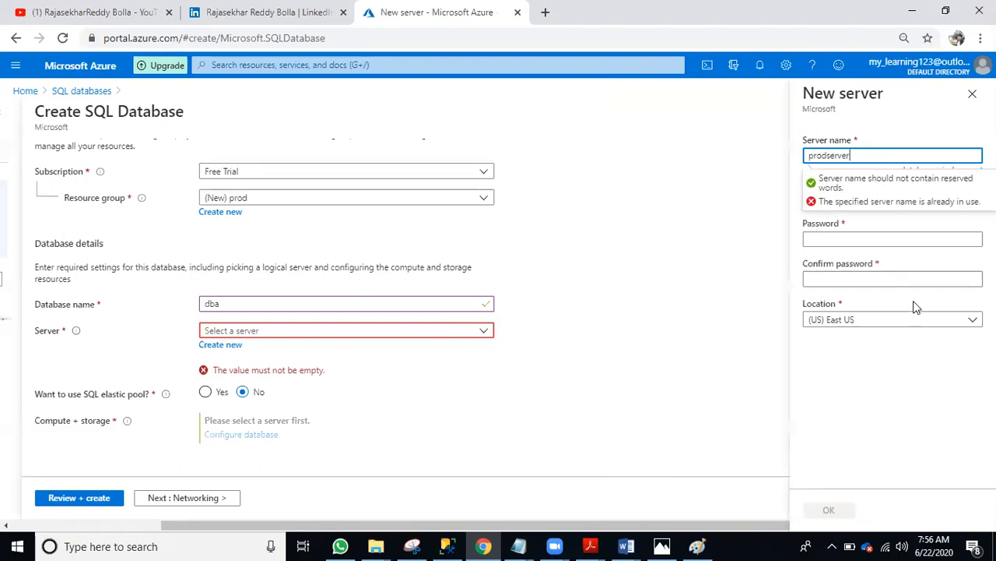
pyautogui.doubleClick(813, 155)
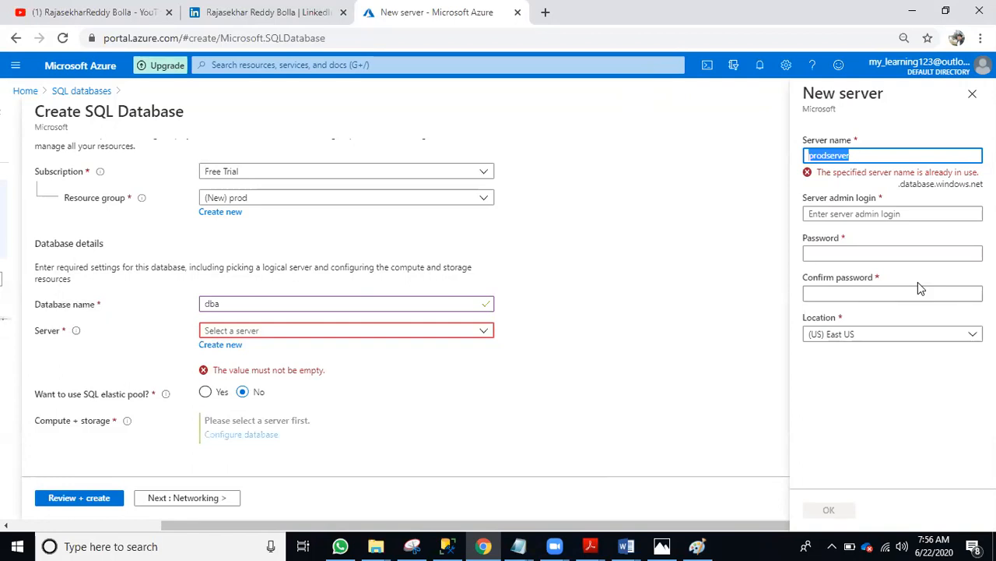
pyautogui.click(854, 155)
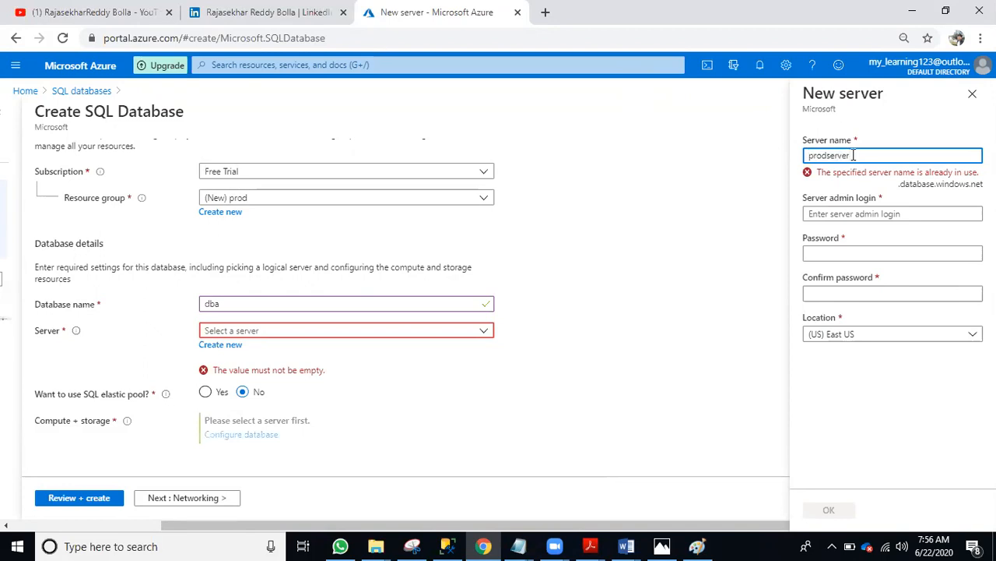
pyautogui.write('12')
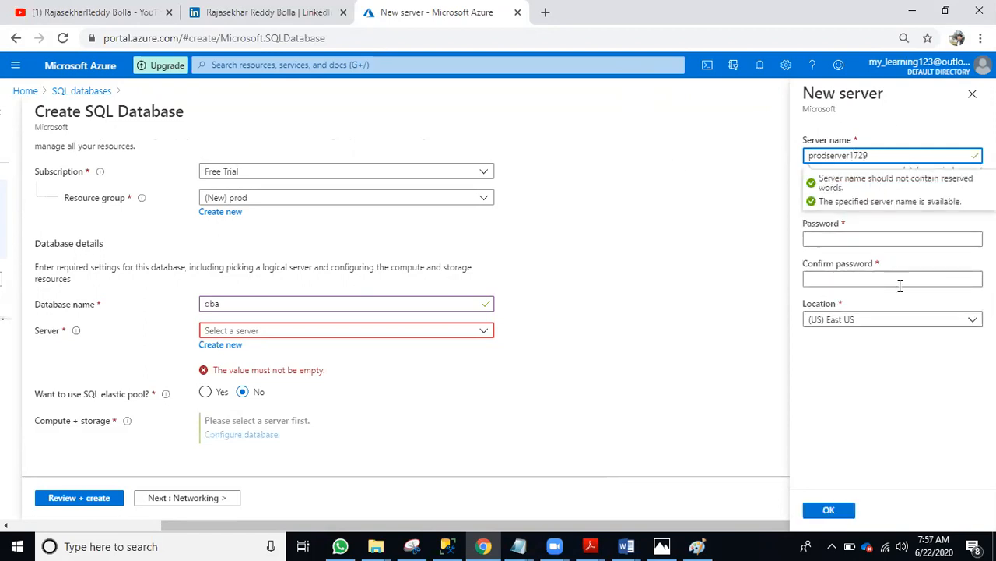
# Step: Set the new server's admin login to saadmin
pyautogui.click(850, 199)
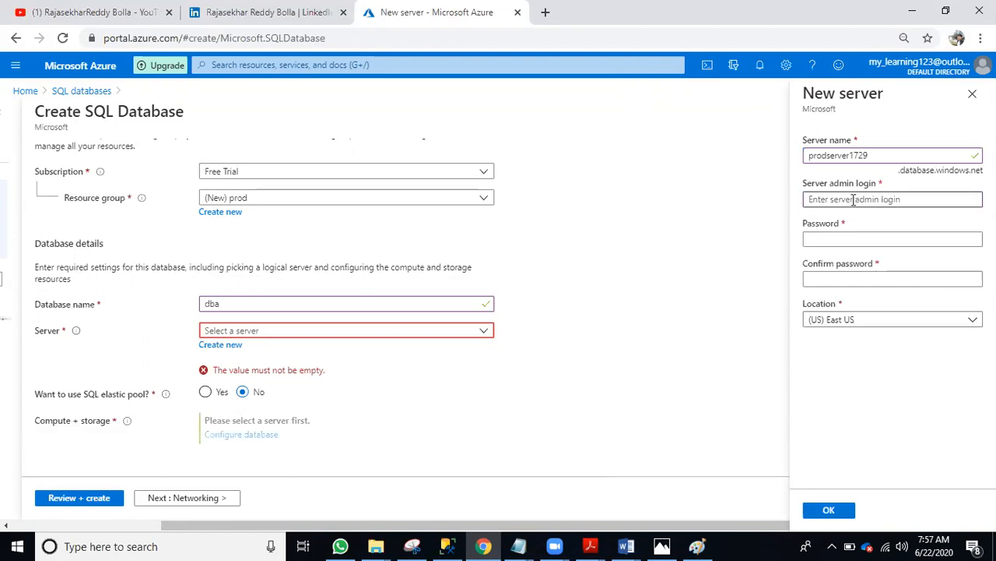
pyautogui.write('sa')
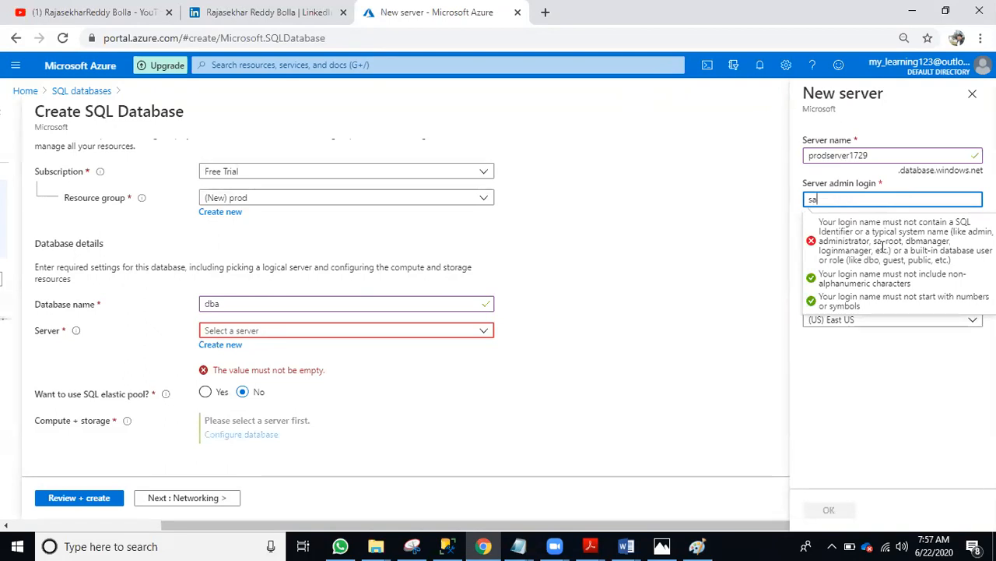
pyautogui.write('admin')
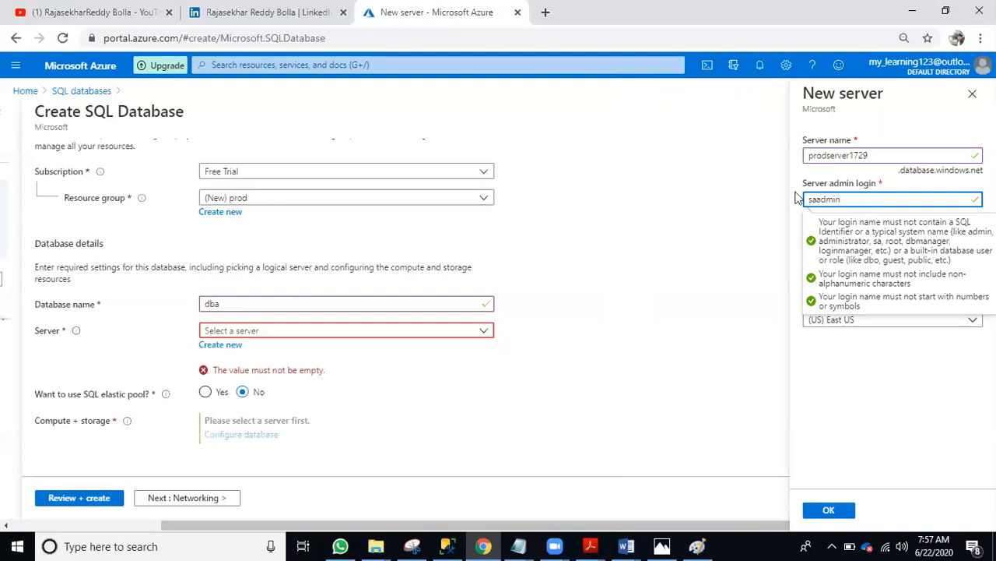
pyautogui.click(913, 380)
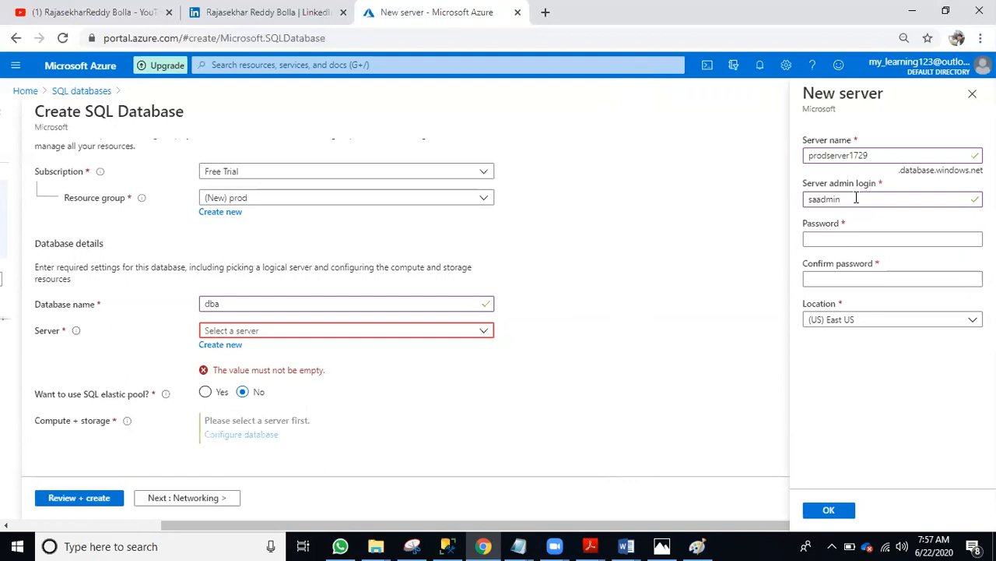
# Step: Enter and confirm the server admin password, then accept the new server with its default location
pyautogui.click(856, 237)
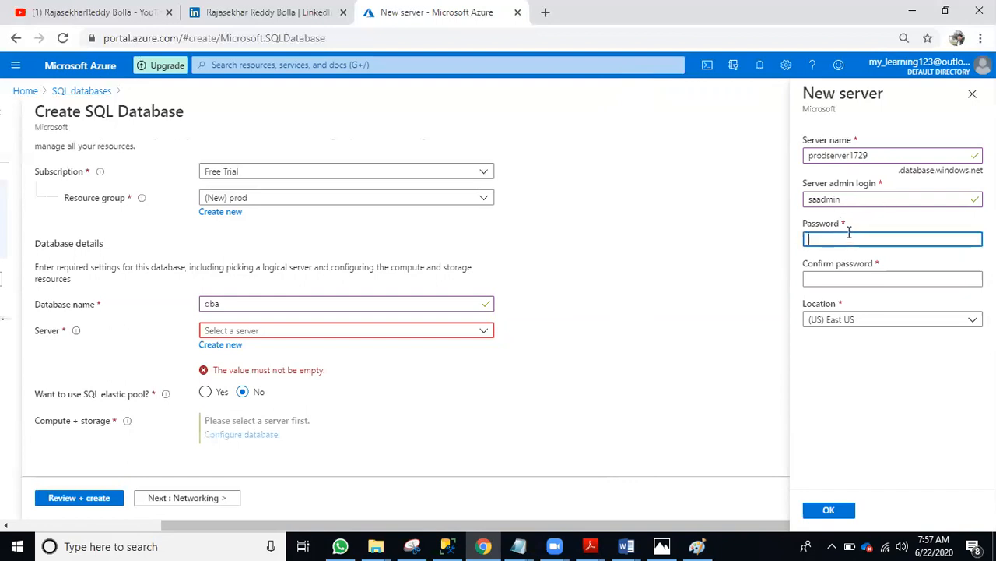
pyautogui.write('*********')
pyautogui.press('Tab')
pyautogui.write('*********')
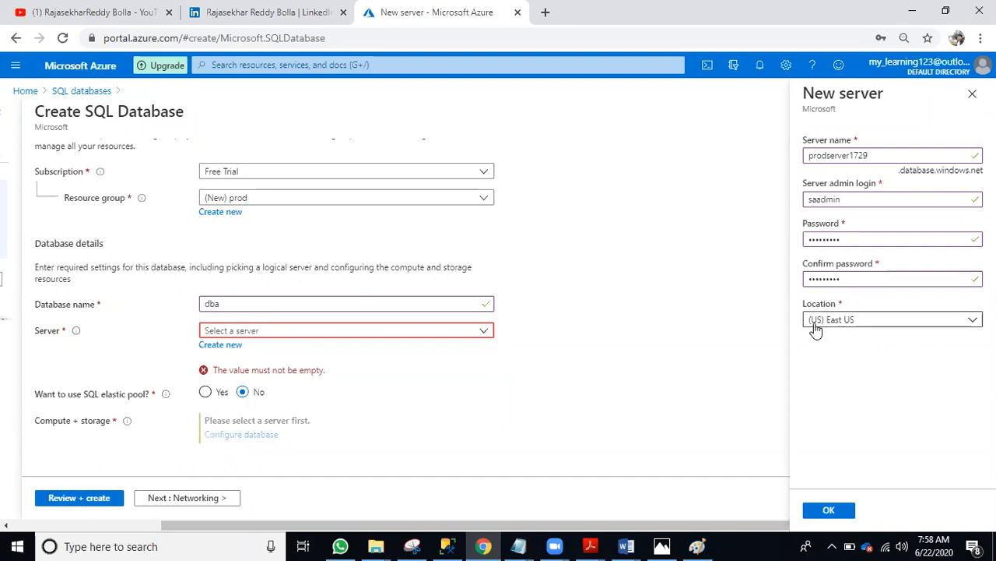
pyautogui.click(822, 507)
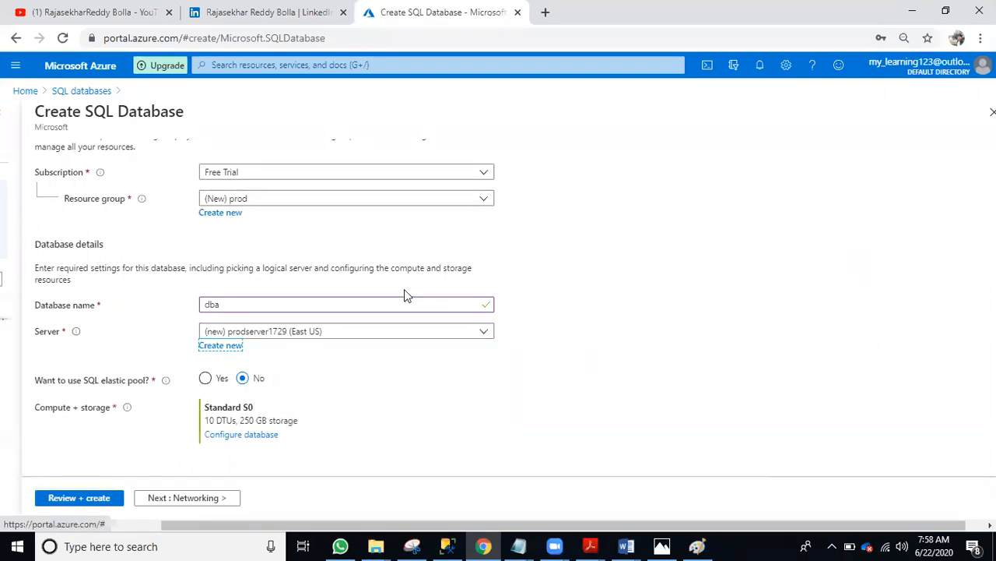
# Step: Highlight the database name and the Yes/No choices of the SQL elastic pool option
pyautogui.doubleClick(226, 304)
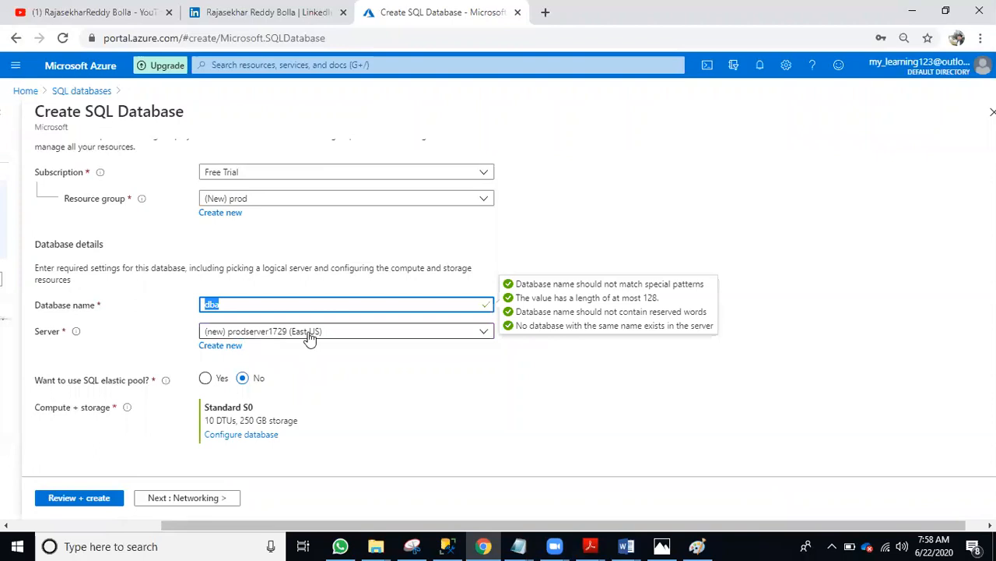
pyautogui.click(347, 400)
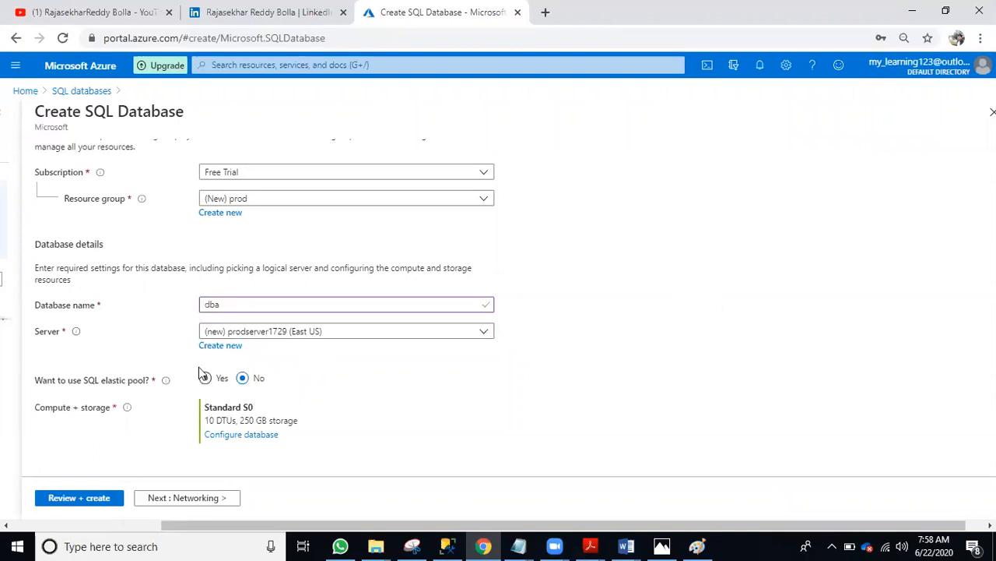
pyautogui.moveTo(106, 380); pyautogui.dragTo(263, 382)
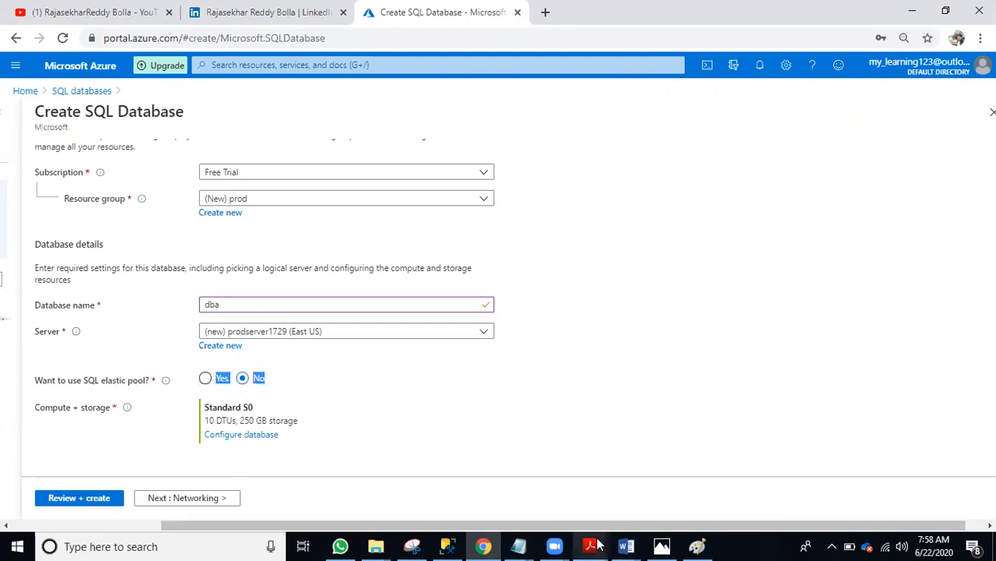
# Step: Switch to Acrobat Reader, highlight the Elastic Pool heading on the managed instance slide, and return to the database form
pyautogui.moveTo(598, 544)
pyautogui.click(510, 477)
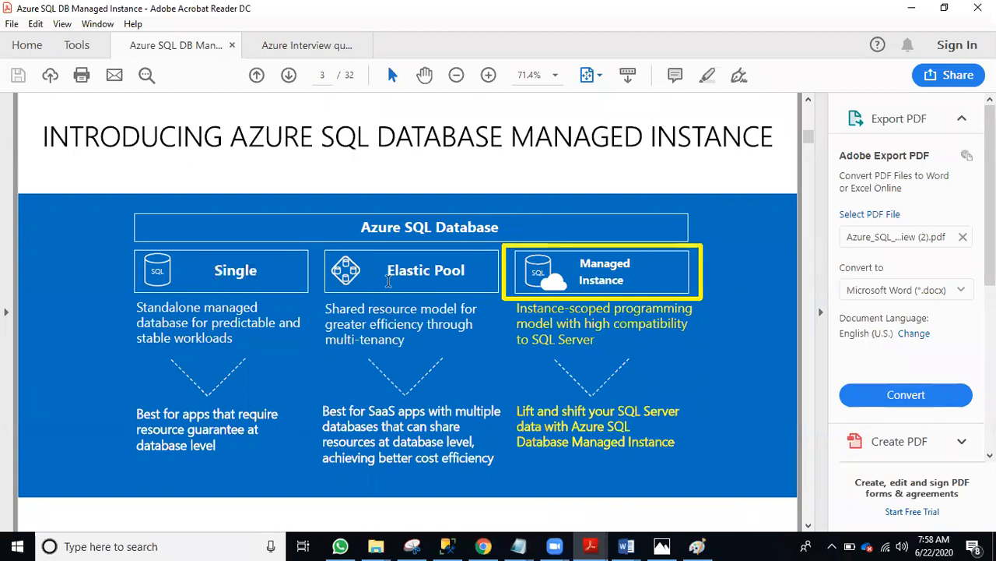
pyautogui.moveTo(385, 269); pyautogui.dragTo(470, 267)
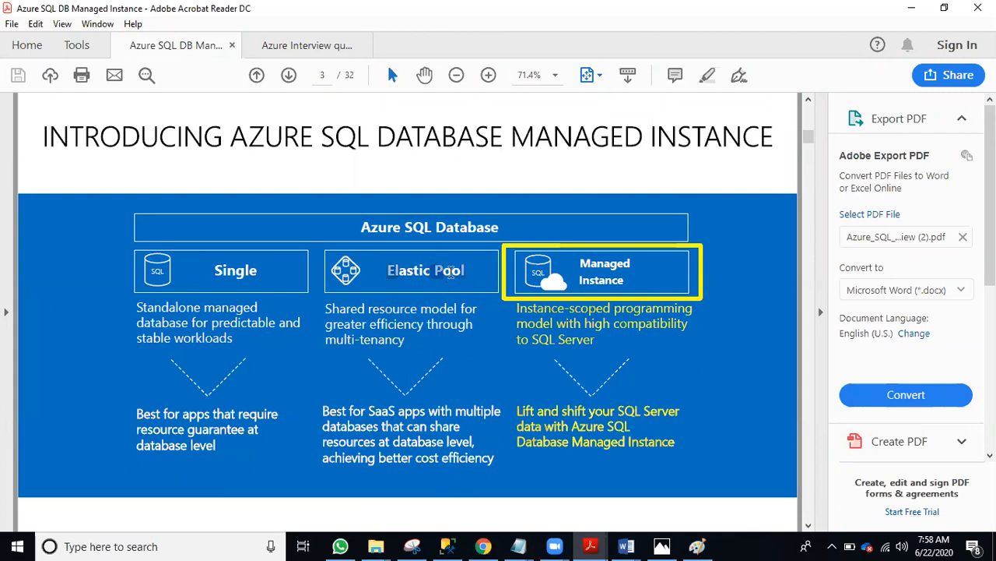
pyautogui.click(210, 270)
pyautogui.click(912, 8)
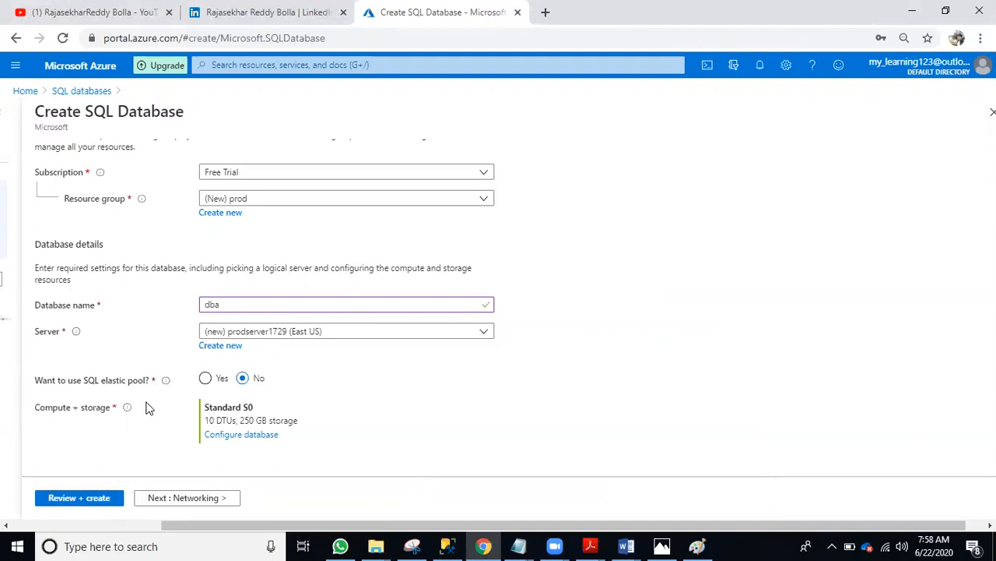
# Step: Highlight the database name, read the compute and storage help, and open the database's compute and storage configuration
pyautogui.moveTo(230, 303); pyautogui.dragTo(208, 303)
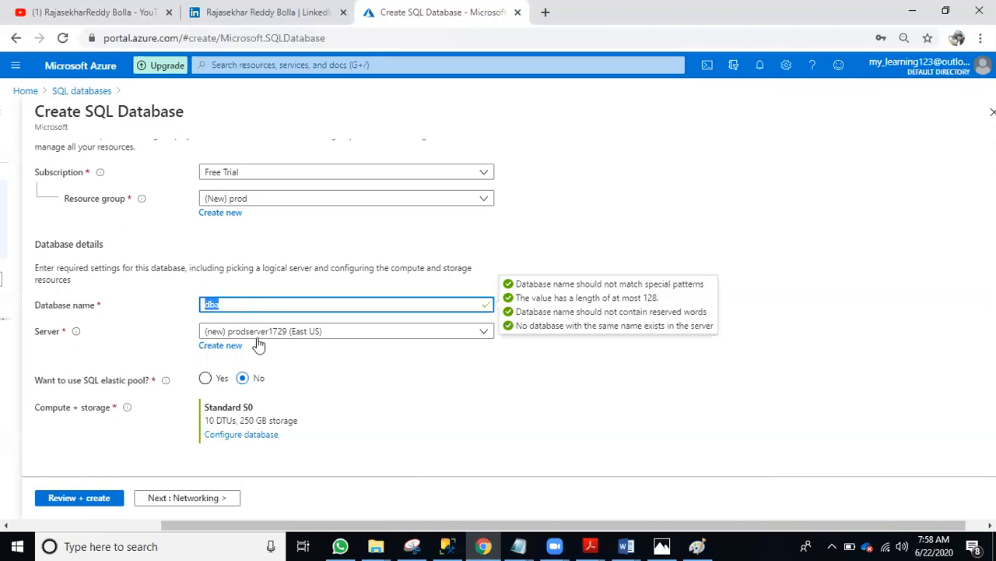
pyautogui.click(129, 432)
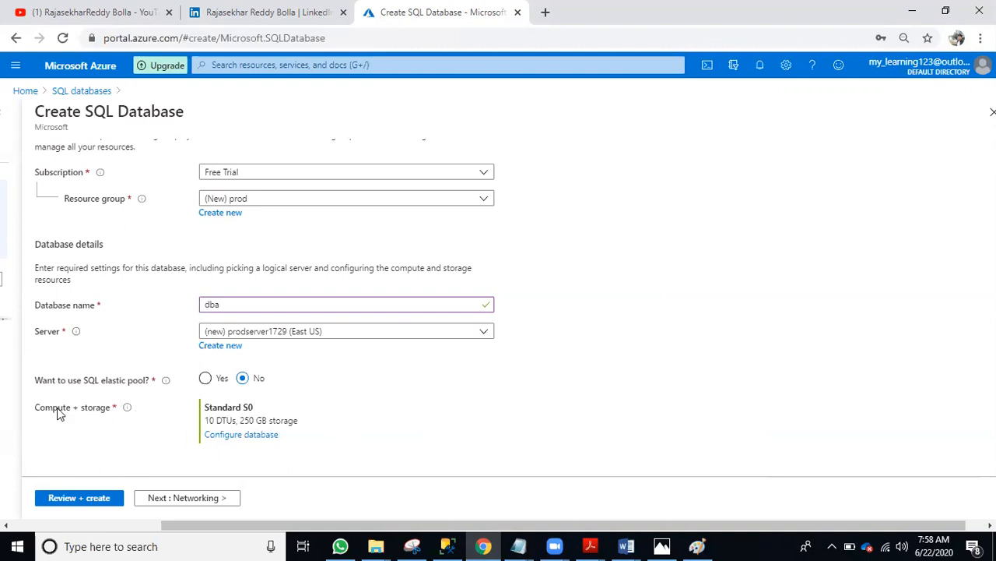
pyautogui.moveTo(129, 411)
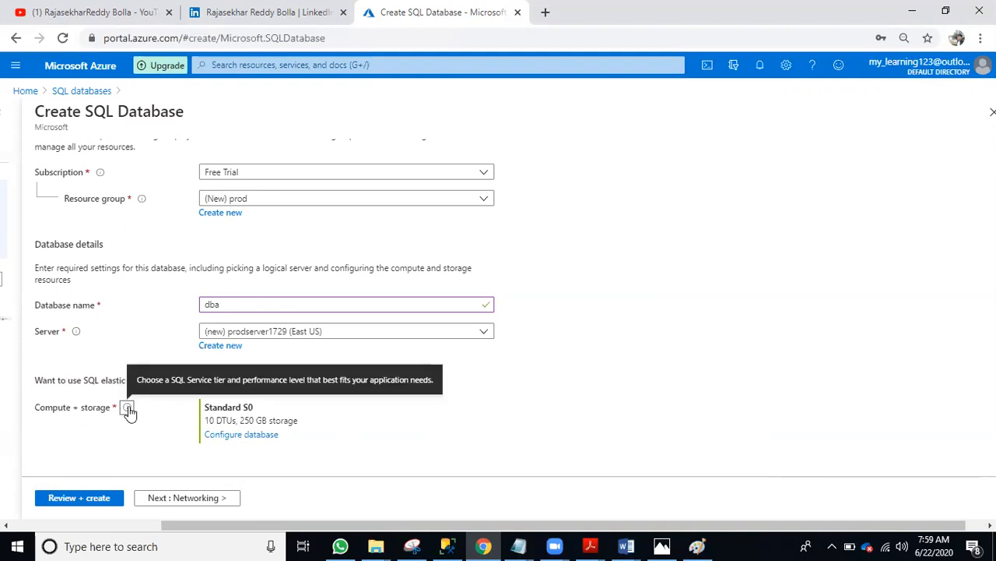
pyautogui.click(246, 440)
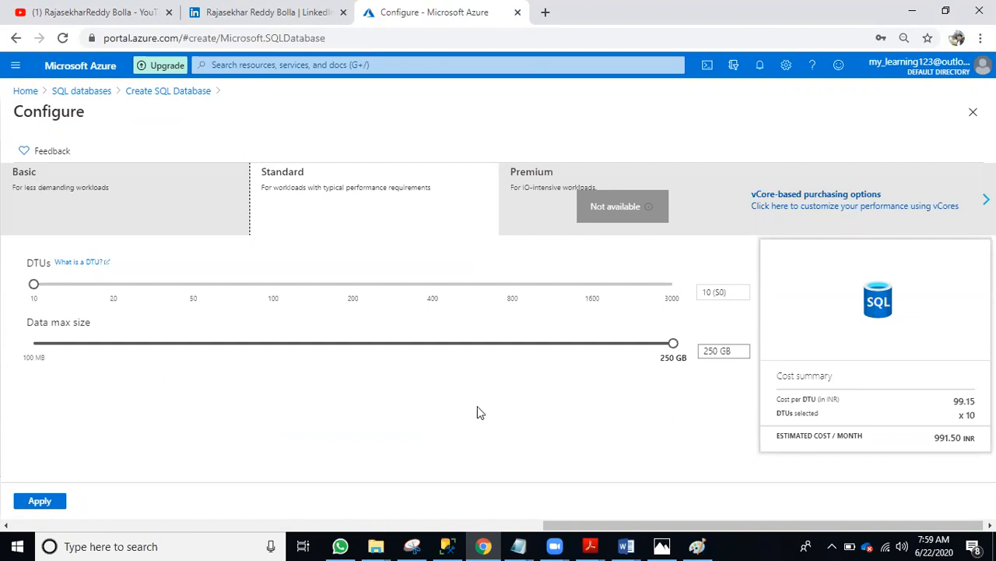
# Step: Switch to AZURE SQL DBA Notes.docx in Word and highlight "Compute + storage" in the PASS Model options heading
pyautogui.moveTo(626, 545)
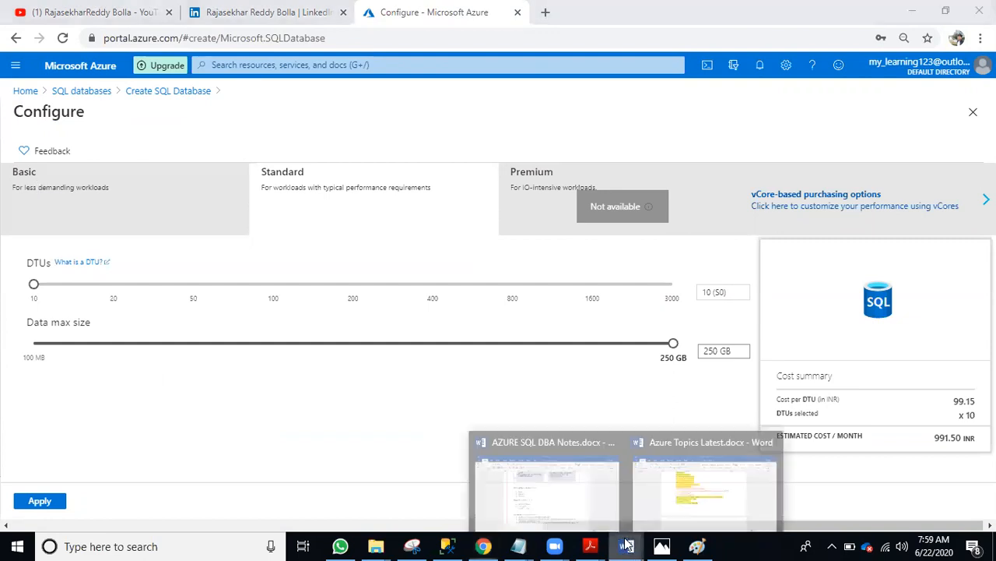
pyautogui.click(591, 494)
pyautogui.scroll(15, 452, 298)
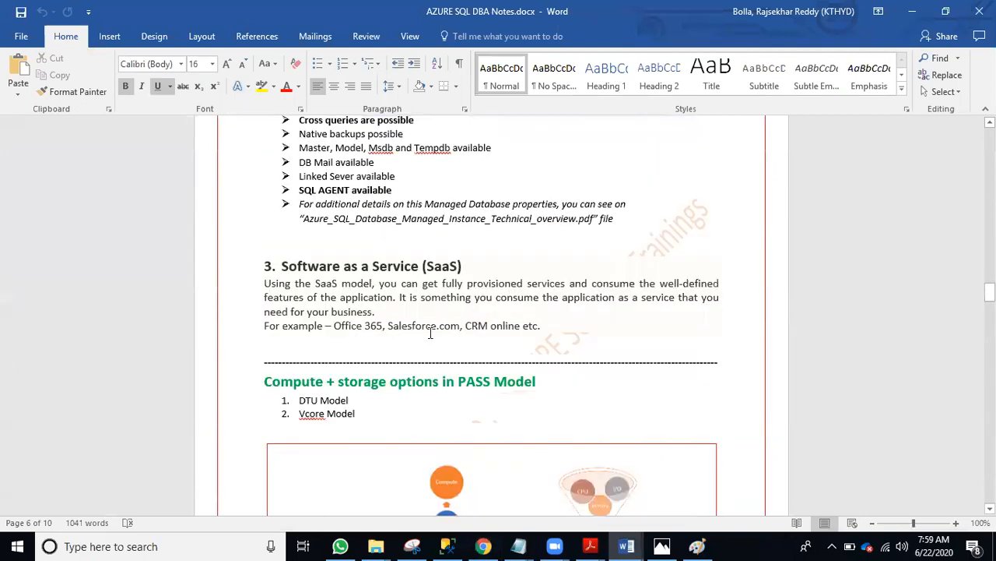
pyautogui.scroll(-2, 440, 296)
pyautogui.click(357, 344)
pyautogui.moveTo(265, 310); pyautogui.dragTo(366, 313)
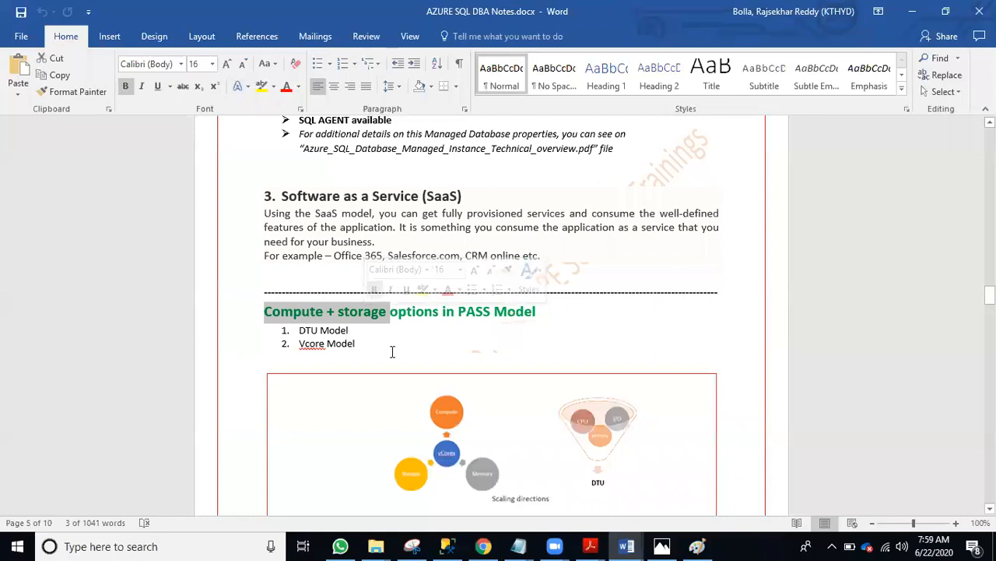
# Step: Highlight the DTU Model and Vcore Model list entries and view the scaling directions diagram below them
pyautogui.click(356, 344)
pyautogui.doubleClick(339, 344)
pyautogui.moveTo(308, 333); pyautogui.dragTo(303, 349)
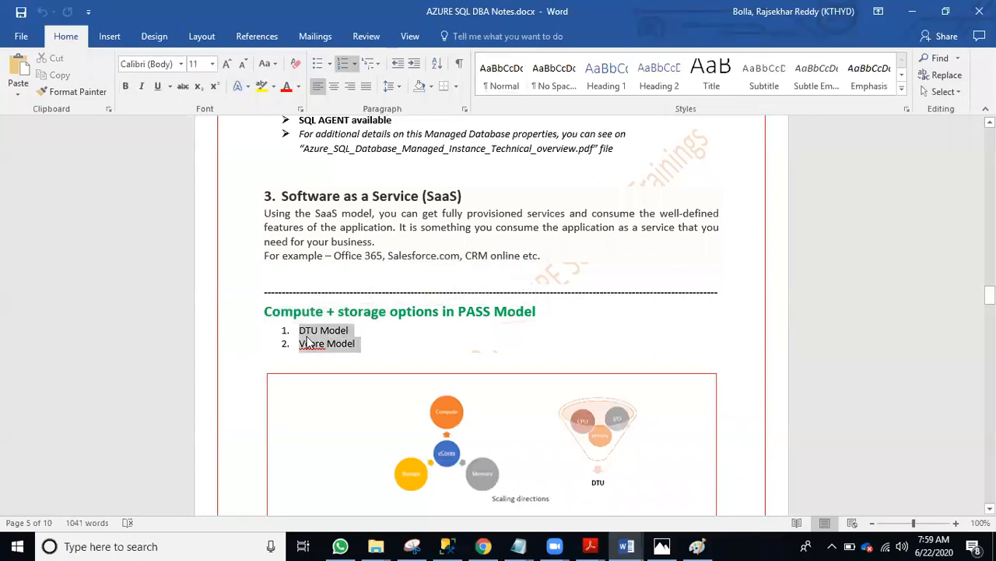
pyautogui.click(441, 357)
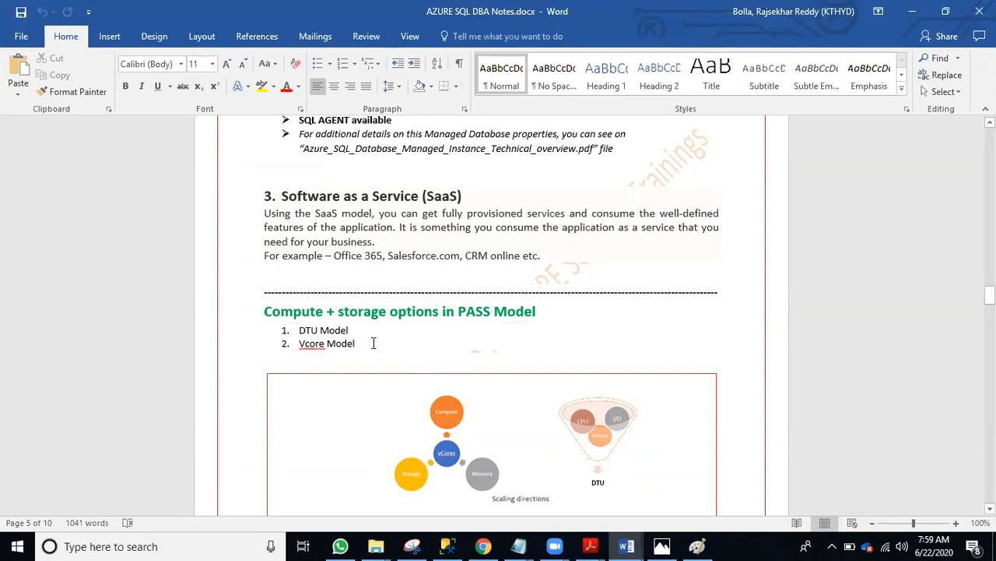
pyautogui.scroll(-1, 615, 411)
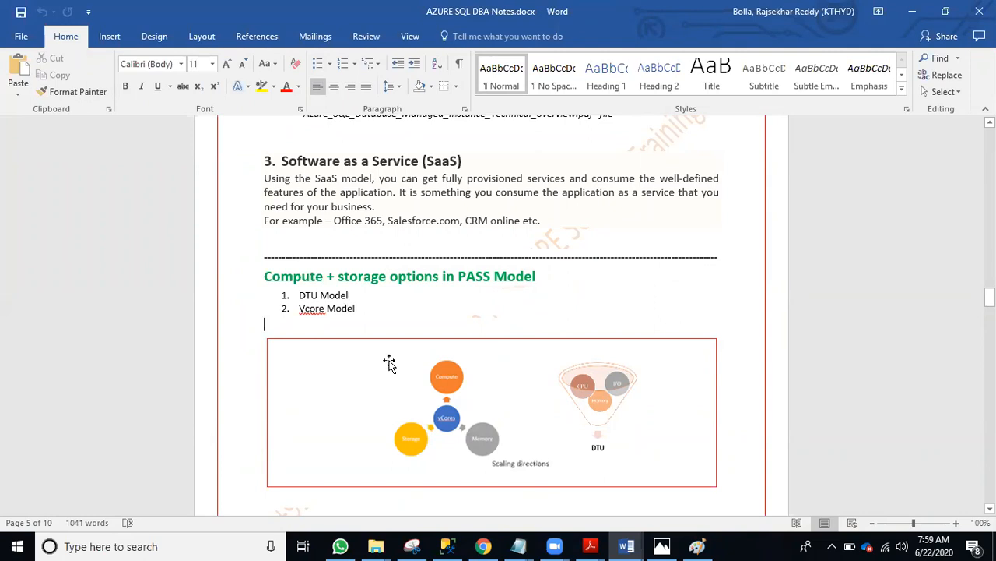
# Step: Switch to the Azure portal in Chrome, view the vCore-based purchasing options, and return to the basic, standard and premium tiers
pyautogui.click(484, 546)
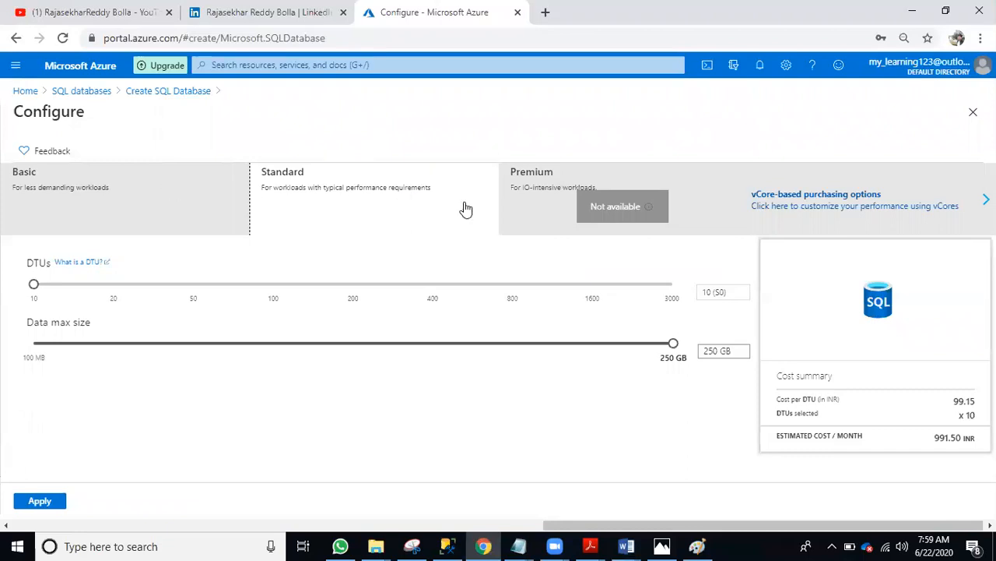
pyautogui.click(806, 197)
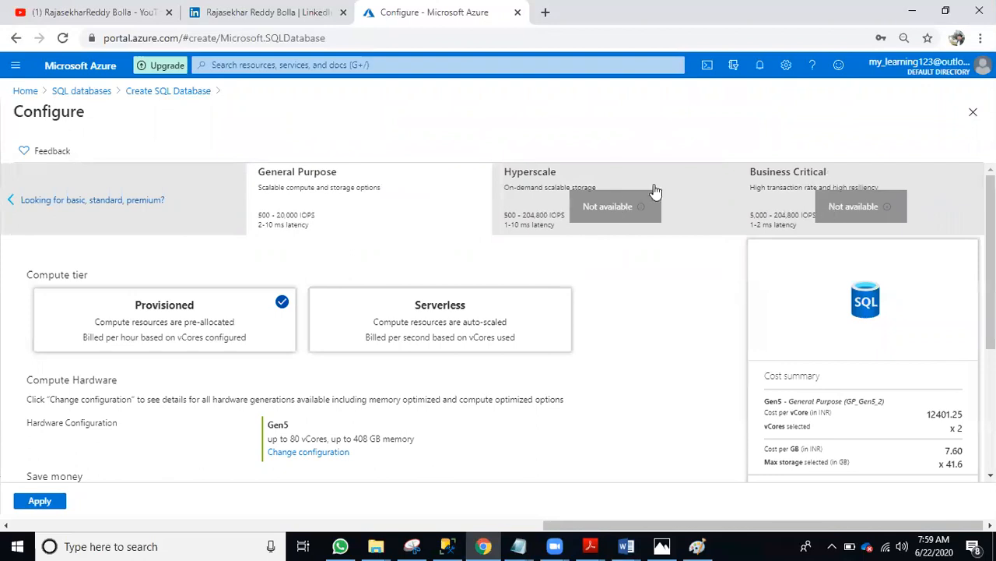
pyautogui.click(11, 197)
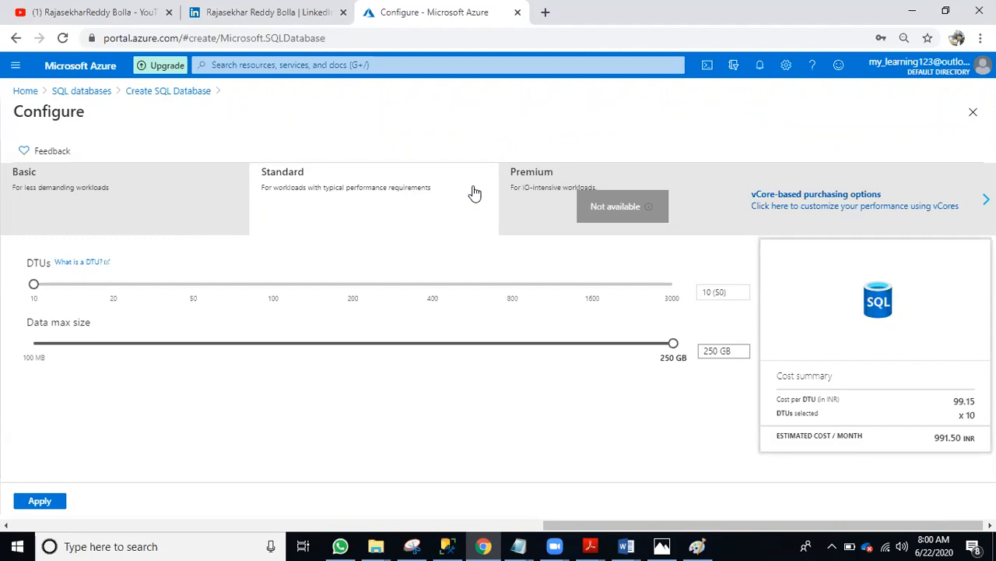
# Step: Show the Basic tier and highlight its DTU value and estimated monthly cost
pyautogui.click(151, 198)
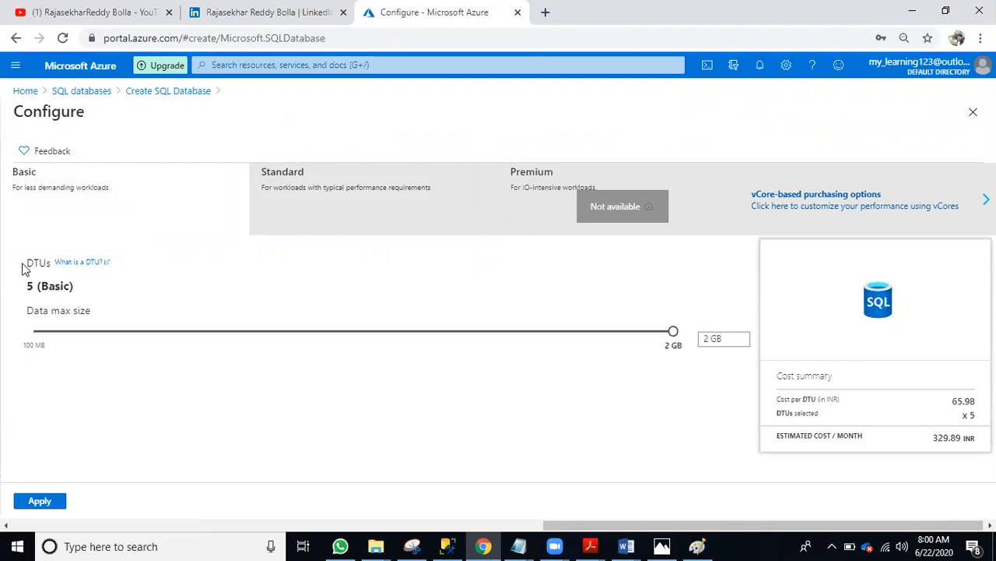
pyautogui.moveTo(28, 285); pyautogui.dragTo(40, 286)
pyautogui.moveTo(778, 435); pyautogui.dragTo(966, 437)
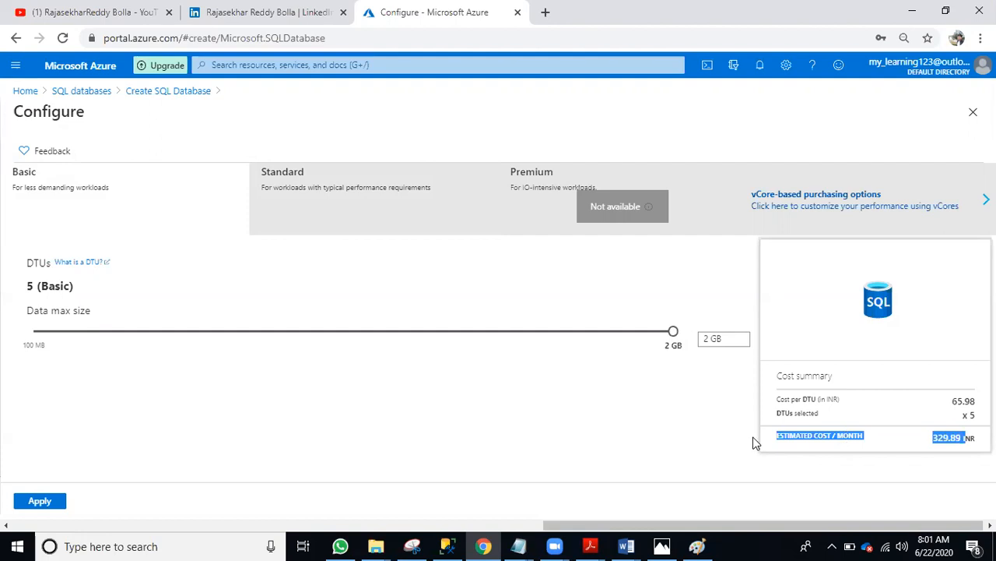
# Step: Show the Standard tier, try 50 DTUs to compare the estimated cost, and set the DTUs back to 10
pyautogui.click(302, 192)
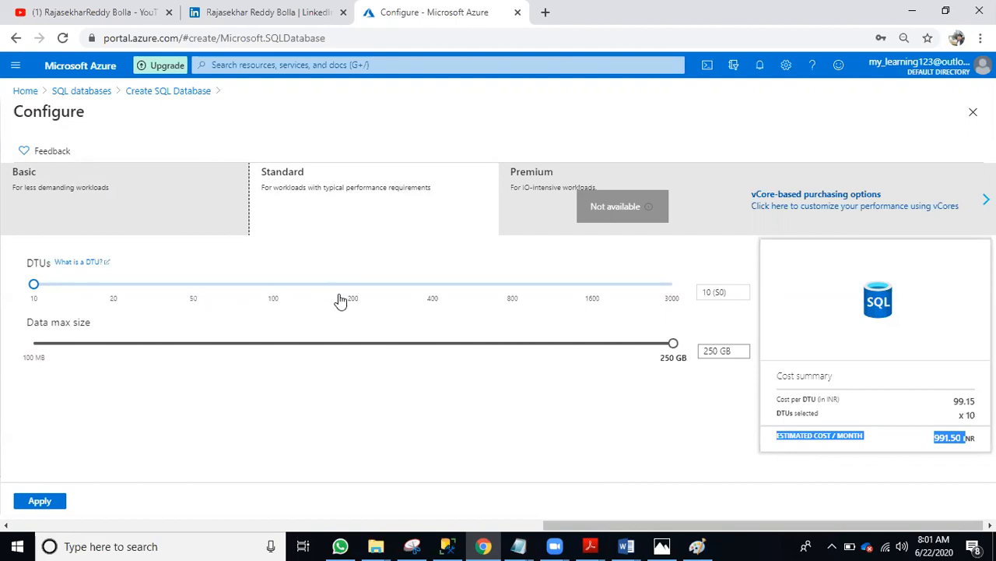
pyautogui.moveTo(34, 284); pyautogui.dragTo(167, 303)
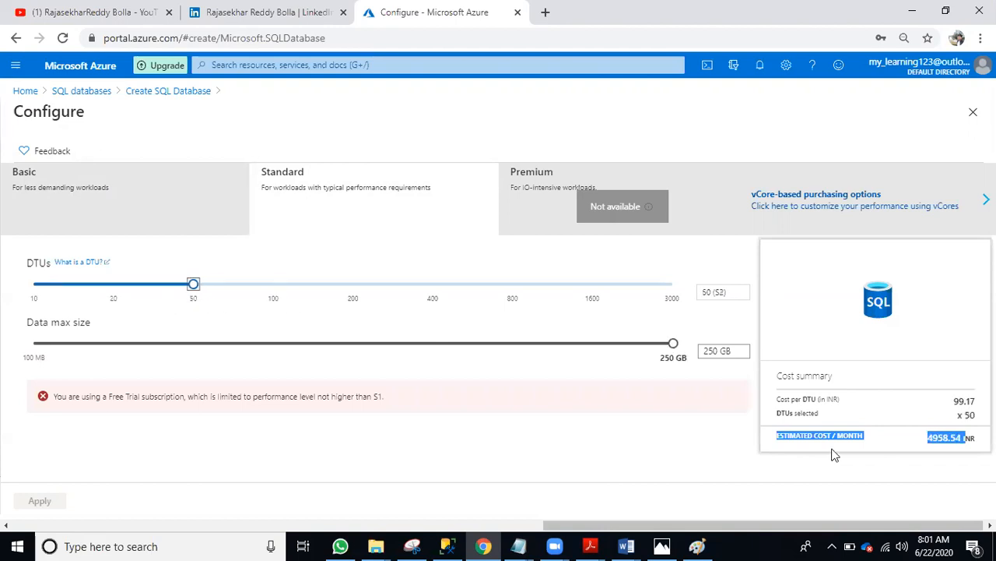
pyautogui.moveTo(201, 284); pyautogui.dragTo(64, 291)
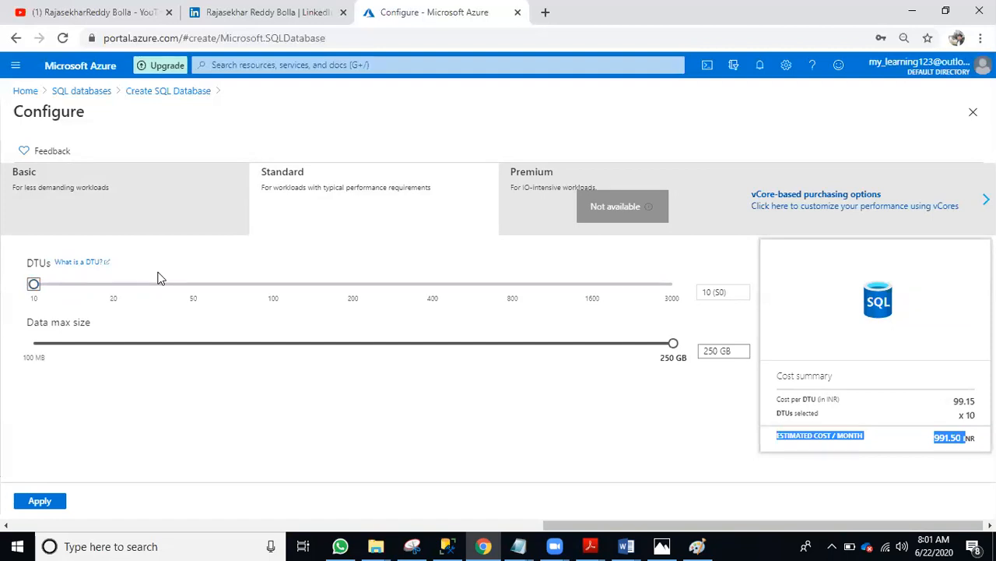
# Step: Apply the Basic tier with 2 GB storage, review the settings, and create the dba database
pyautogui.click(71, 194)
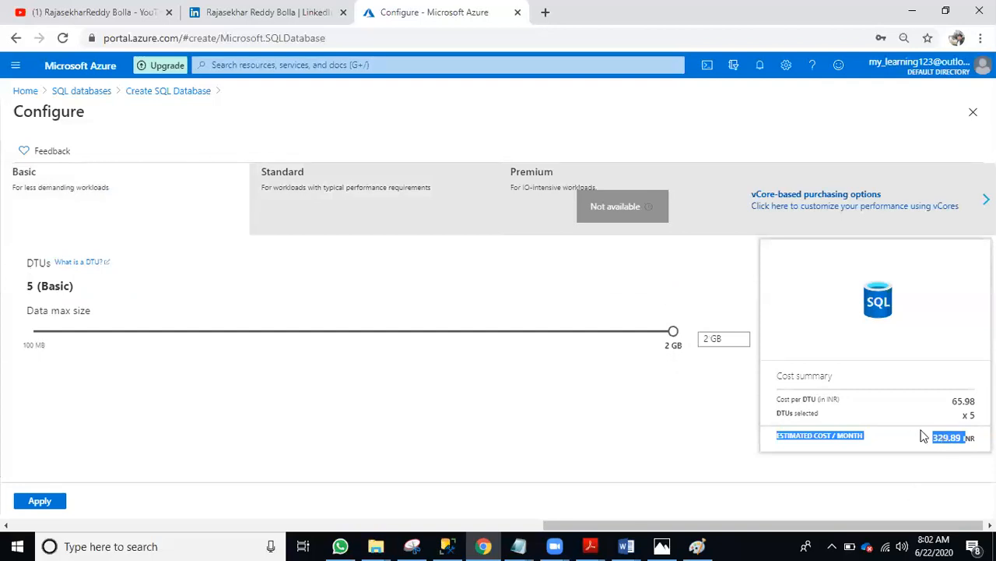
pyautogui.click(25, 502)
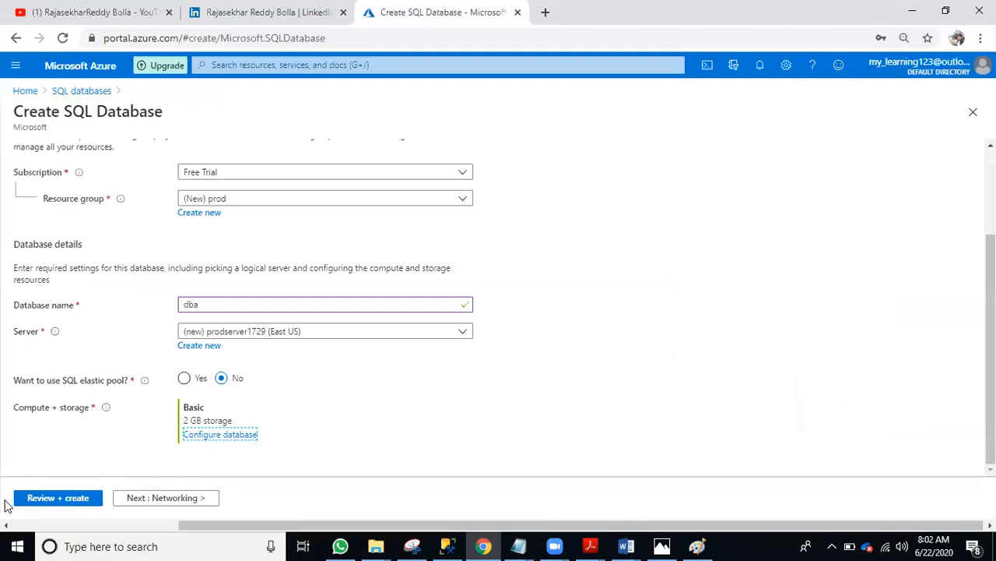
pyautogui.click(52, 502)
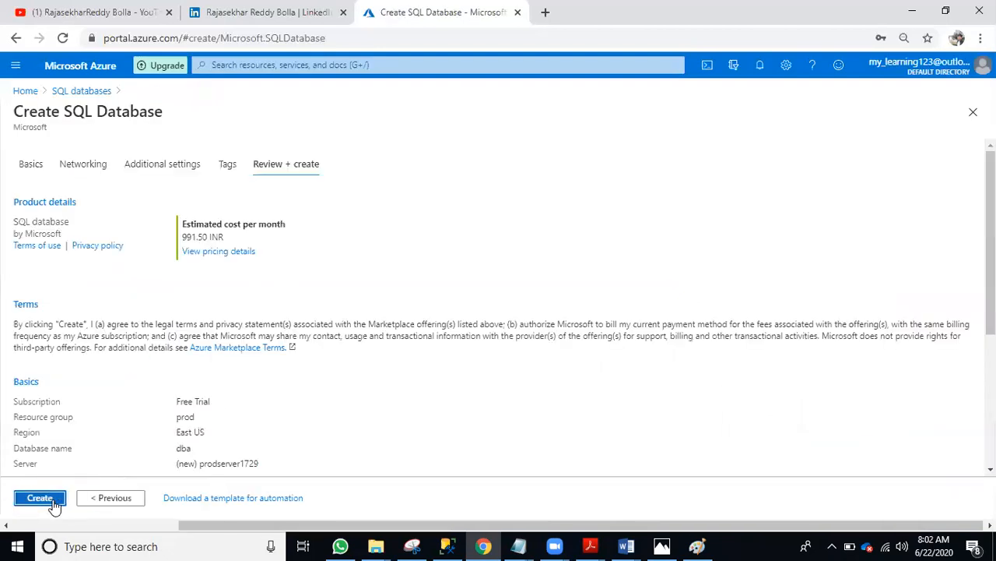
pyautogui.scroll(-3, 219, 322)
pyautogui.click(40, 499)
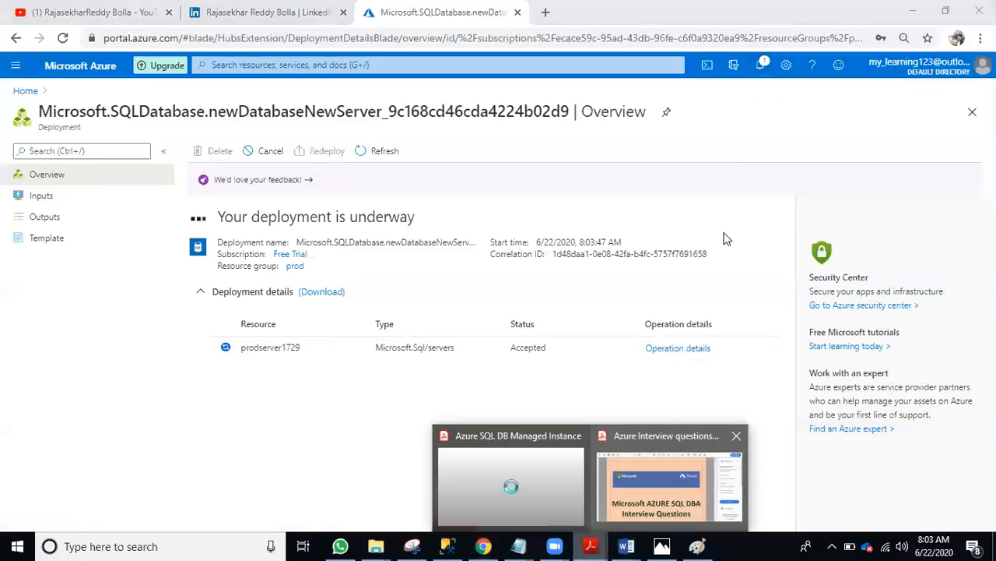
pyautogui.click(838, 64)
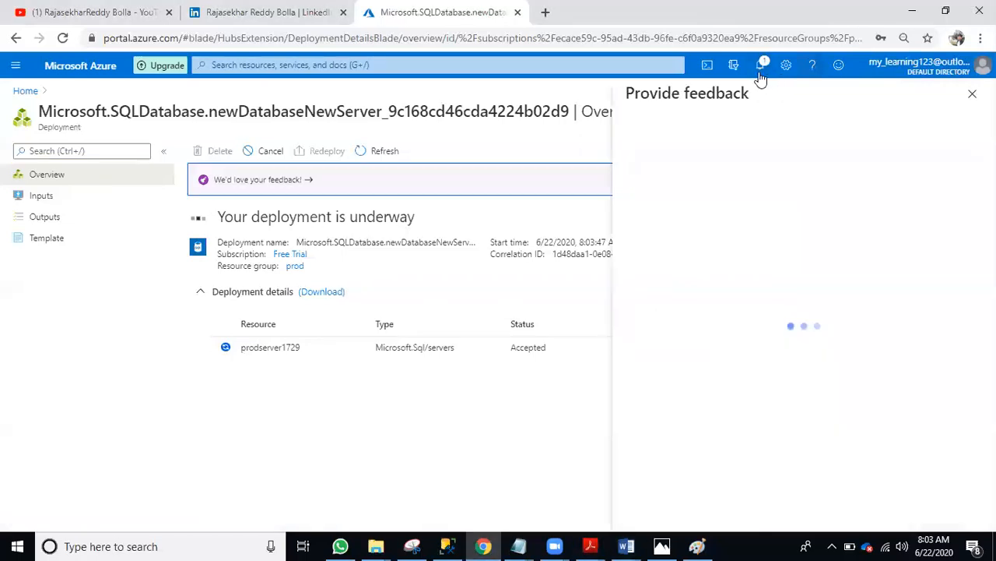
pyautogui.click(971, 94)
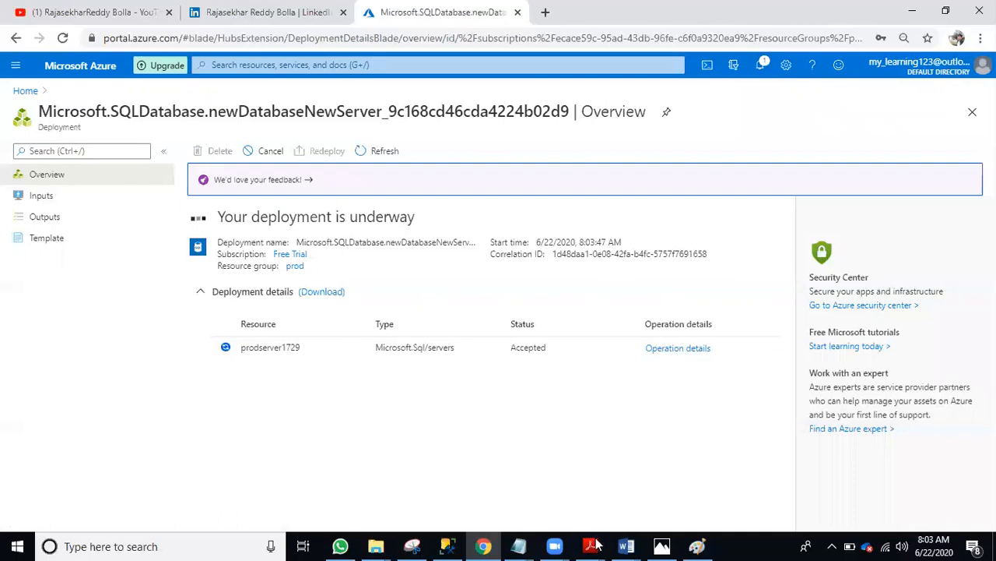
# Step: Switch to the Azure Interview questions PDF in Acrobat Reader and highlight "Real time asked questions" in the cover page's book highlights
pyautogui.click(652, 475)
pyautogui.scroll(-1, 327, 207)
pyautogui.scroll(-2, 278, 204)
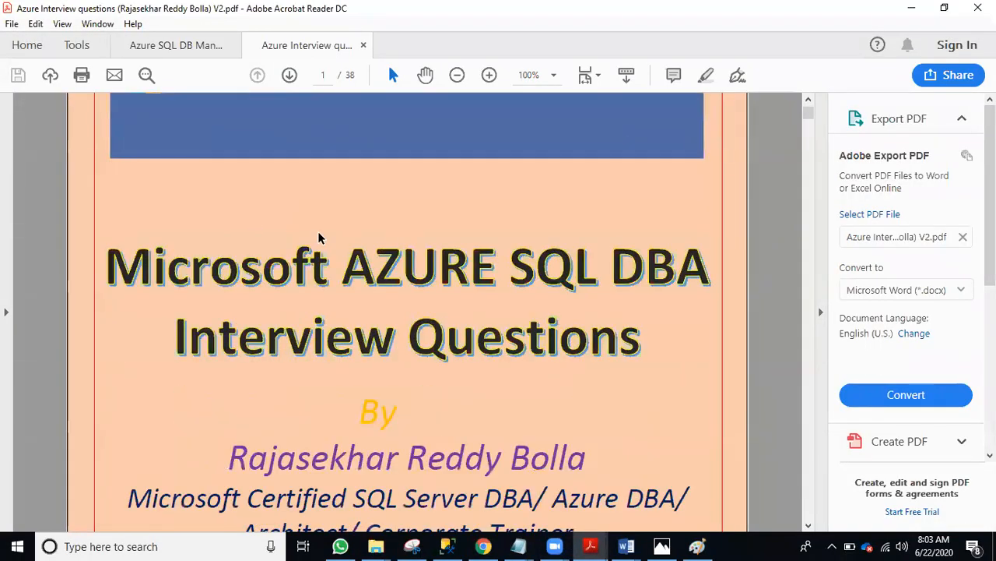
pyautogui.scroll(-3, 327, 238)
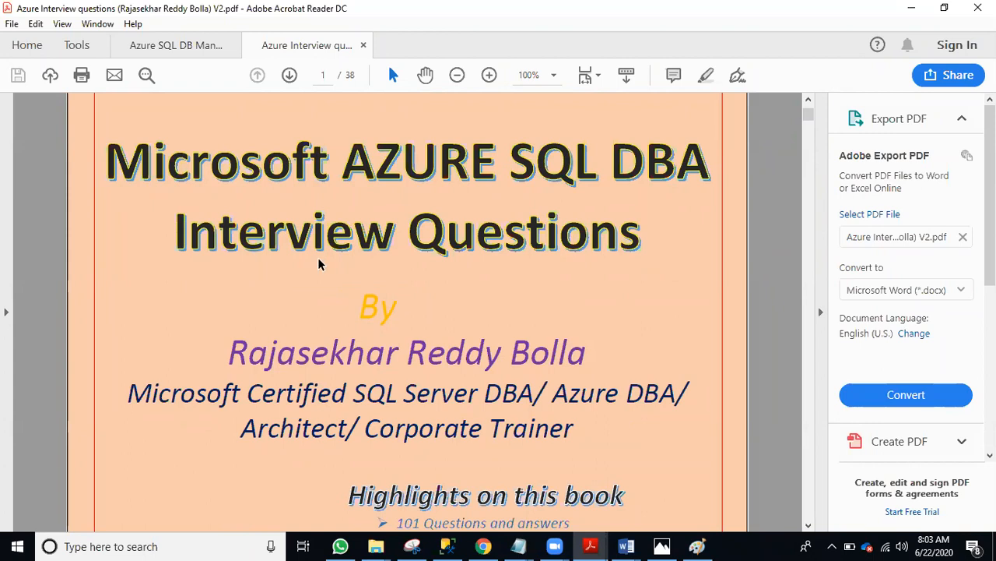
pyautogui.scroll(-5, 412, 359)
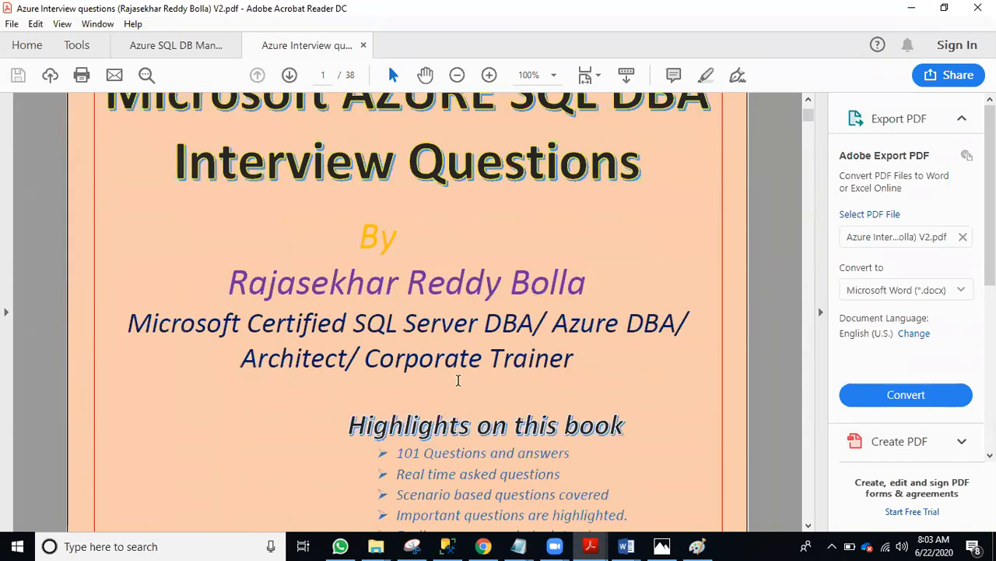
pyautogui.scroll(5, 348, 309)
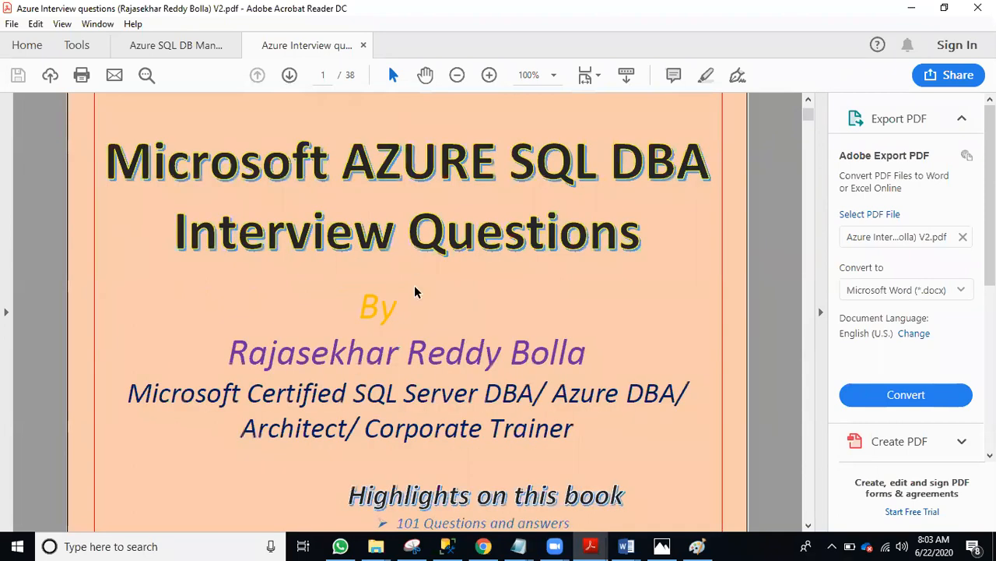
pyautogui.scroll(-9, 414, 292)
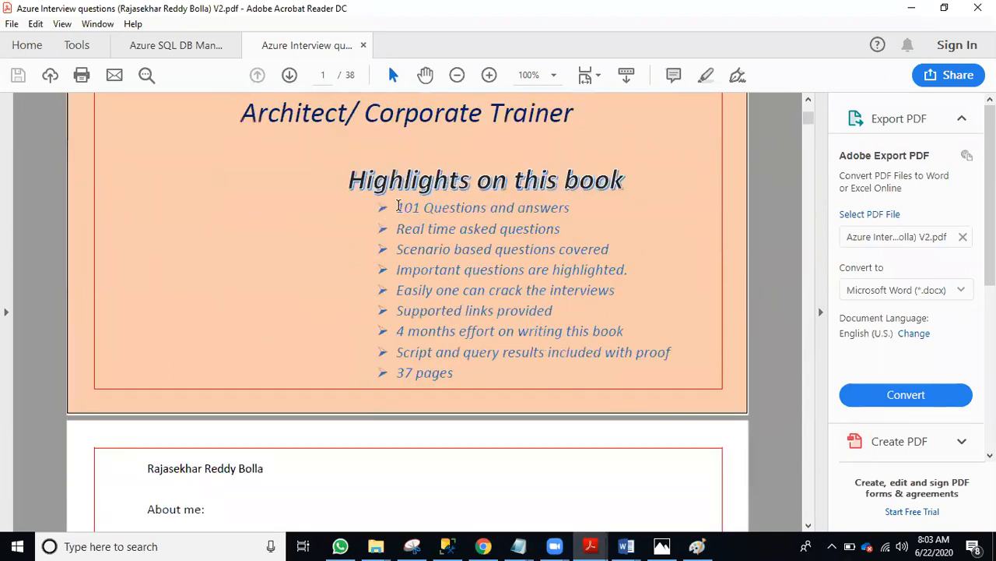
pyautogui.moveTo(395, 232); pyautogui.dragTo(586, 237)
pyautogui.click(629, 254)
# Step: Browse past the author page and the first interview questions to question 16 about refreshing the prod database in non-prod servers
pyautogui.scroll(-15, 424, 312)
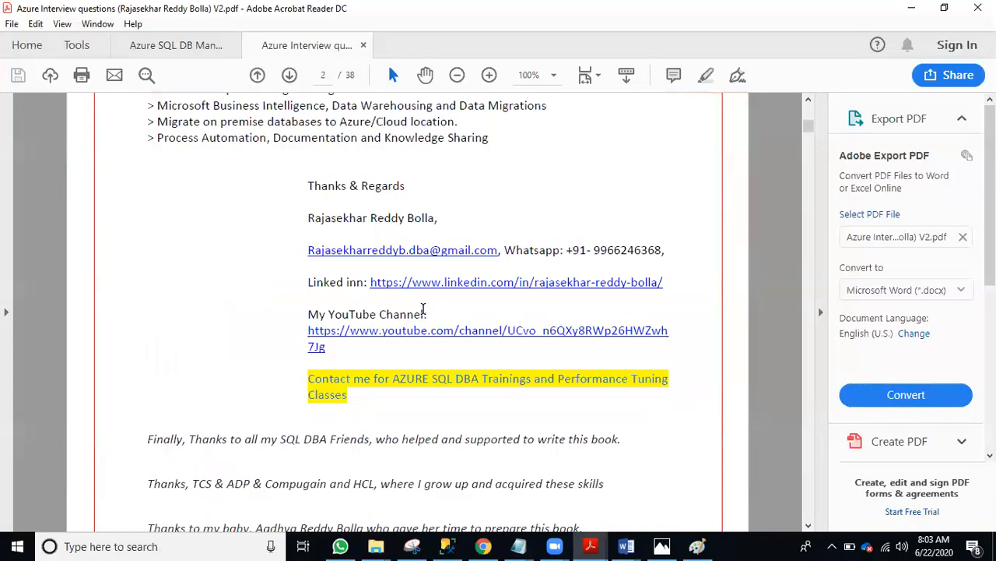
pyautogui.scroll(-10, 420, 311)
pyautogui.moveTo(164, 186); pyautogui.dragTo(442, 200)
pyautogui.scroll(-10, 377, 263)
pyautogui.scroll(-15, 378, 269)
pyautogui.scroll(-20, 394, 296)
pyautogui.scroll(-3, 443, 263)
pyautogui.scroll(10, 465, 253)
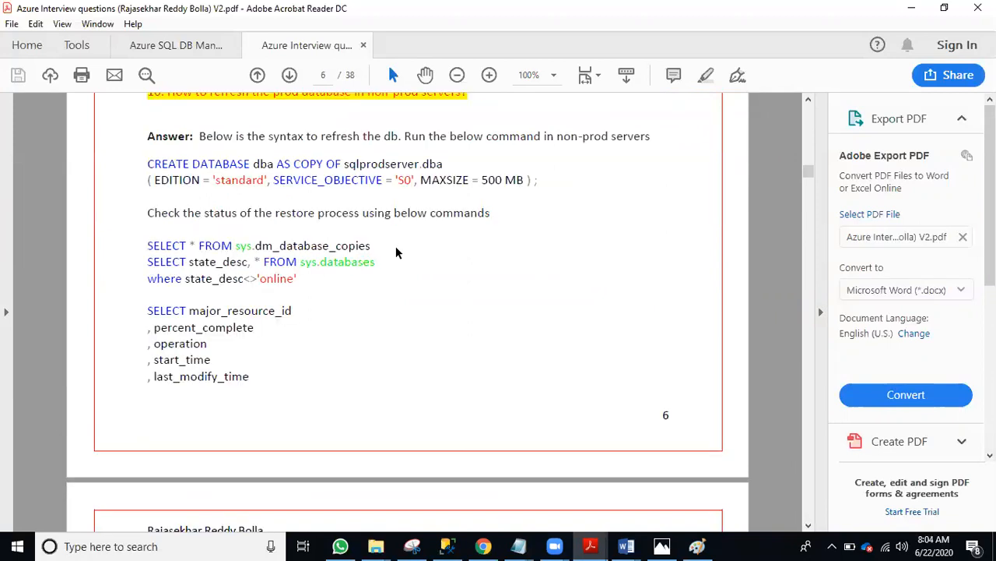
pyautogui.scroll(3, 396, 248)
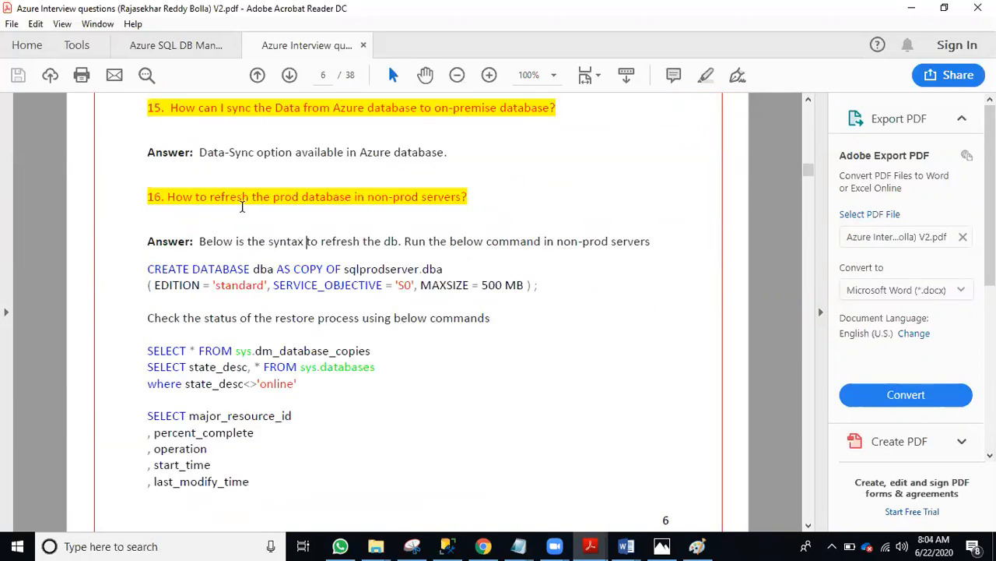
# Step: Highlight the CREATE DATABASE AS COPY OF syntax in question 16, and its source and target database names
pyautogui.moveTo(539, 285); pyautogui.dragTo(155, 263)
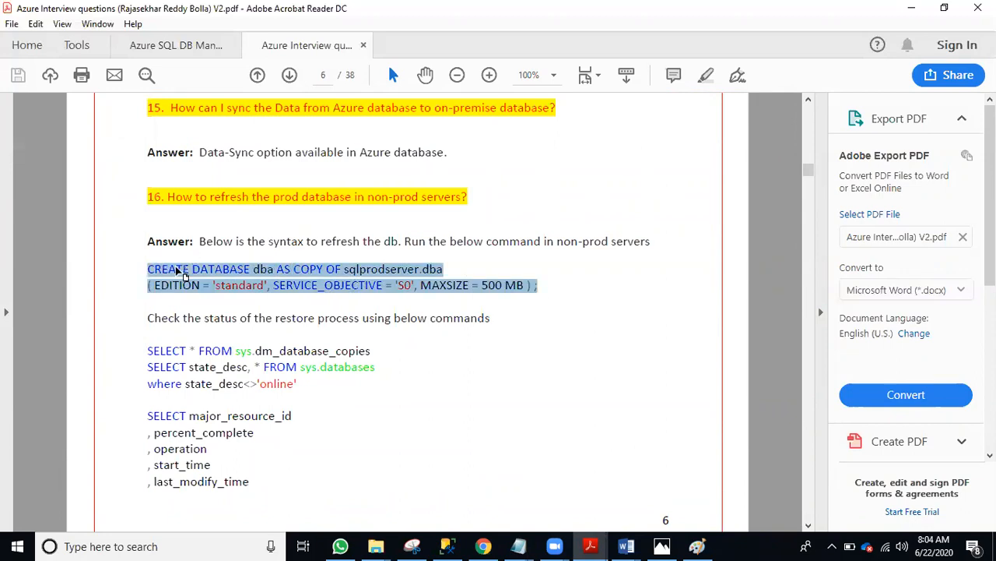
pyautogui.click(355, 282)
pyautogui.moveTo(347, 268); pyautogui.dragTo(428, 269)
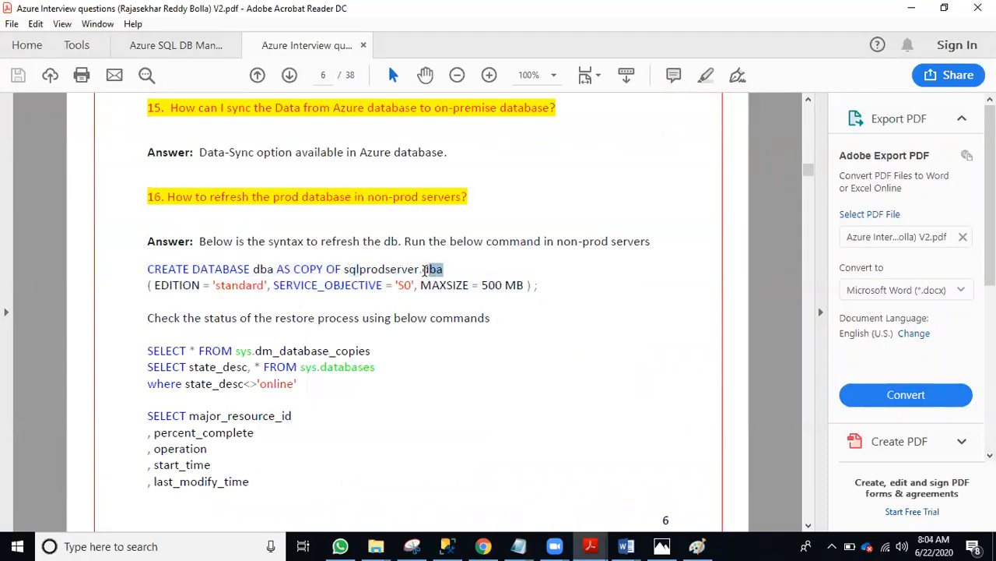
pyautogui.moveTo(254, 273); pyautogui.dragTo(276, 272)
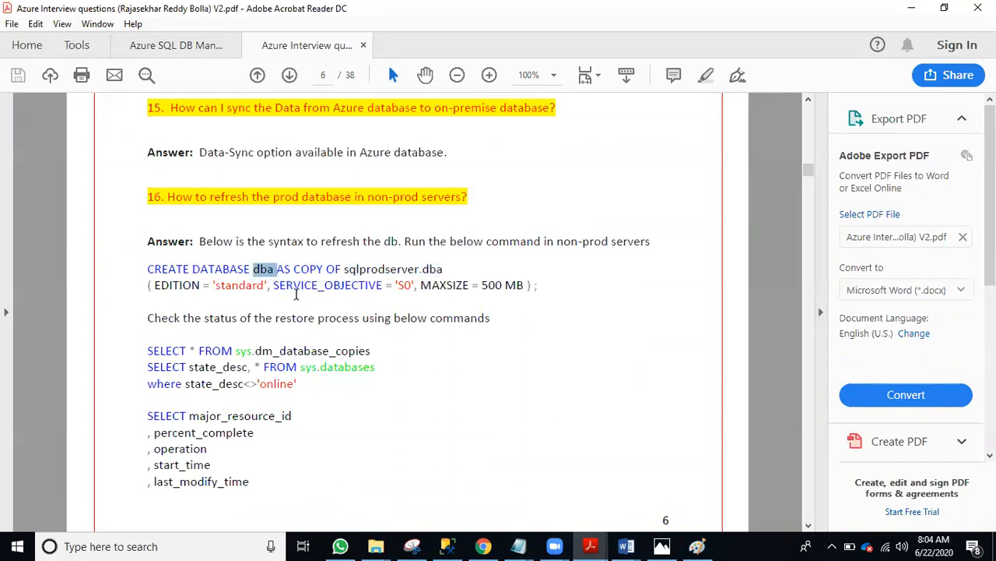
# Step: Highlight the question 16 queries that check the restore status, from sys.dm_database_copies through the dm_operation_status query
pyautogui.scroll(-1, 187, 309)
pyautogui.moveTo(320, 334); pyautogui.dragTo(147, 311)
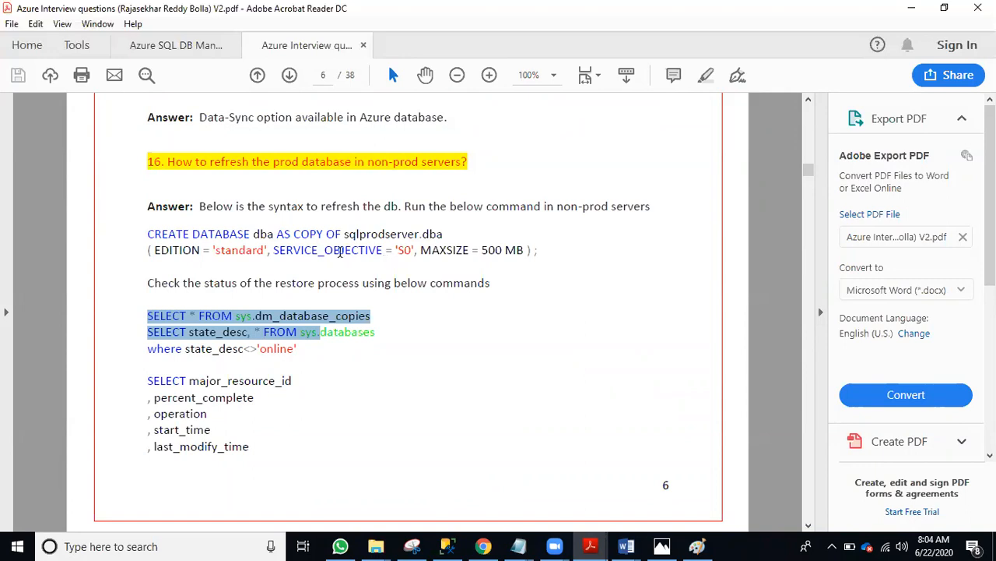
pyautogui.click(355, 348)
pyautogui.moveTo(375, 333); pyautogui.dragTo(140, 319)
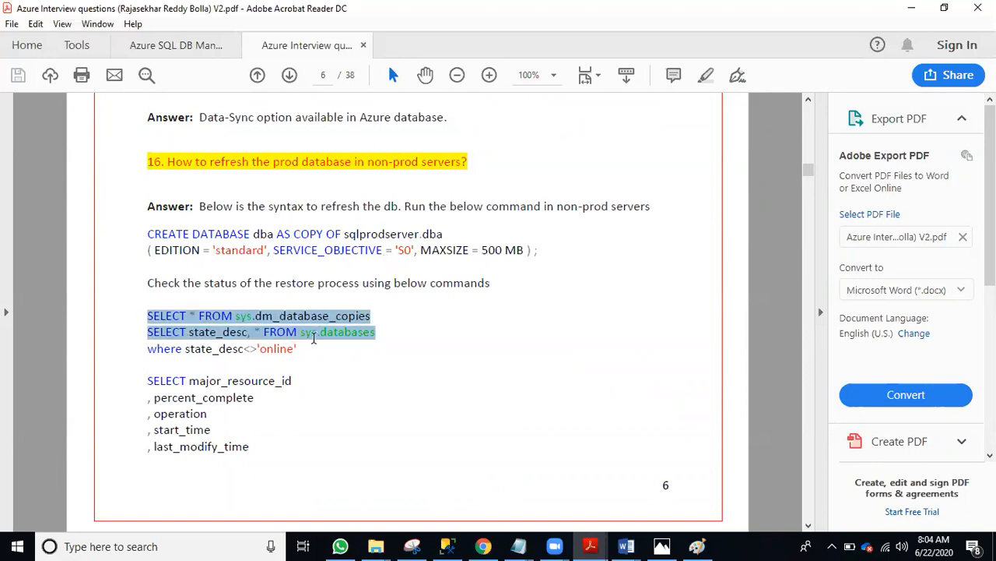
pyautogui.scroll(-7, 314, 337)
pyautogui.moveTo(148, 136); pyautogui.dragTo(417, 408)
# Step: Skim the following interview questions up to page 10 and return to the title on the cover page
pyautogui.scroll(-20, 282, 266)
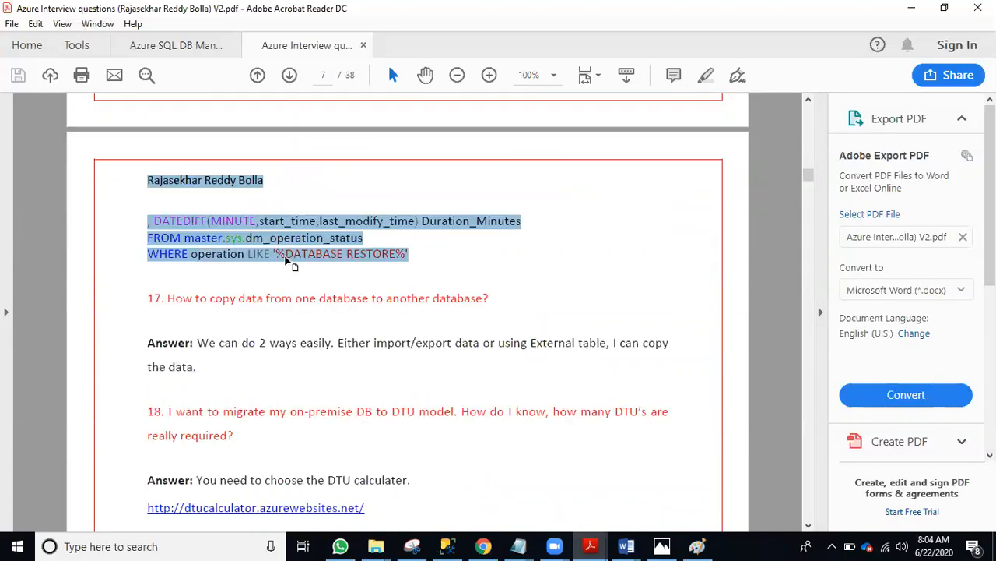
pyautogui.scroll(-20, 284, 242)
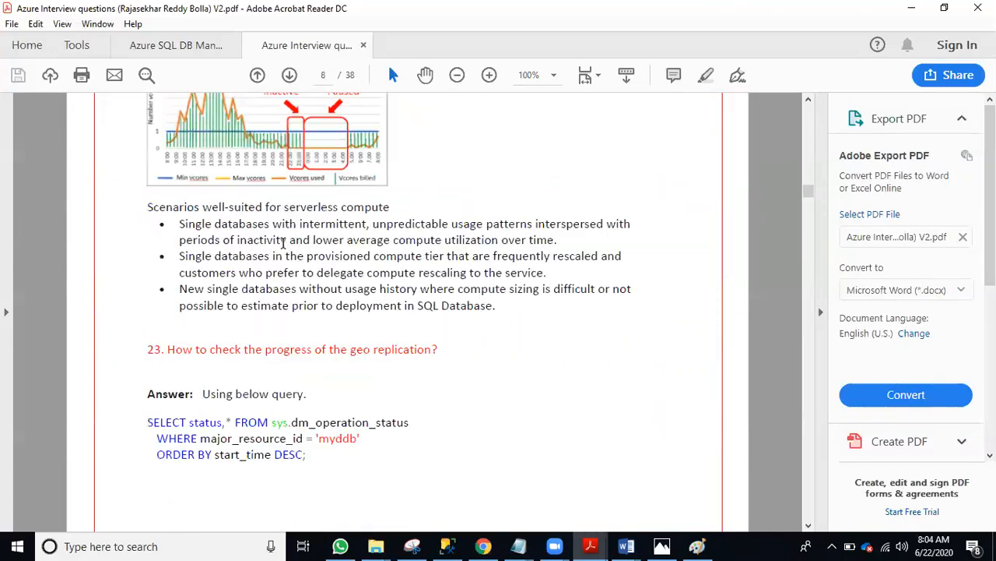
pyautogui.scroll(-12, 721, 207)
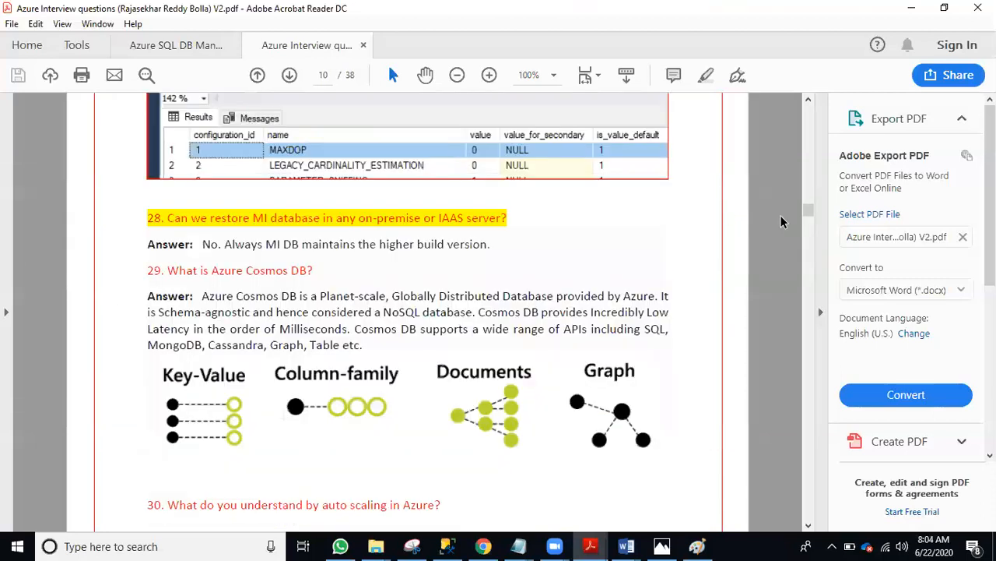
pyautogui.moveTo(809, 227); pyautogui.dragTo(782, 84)
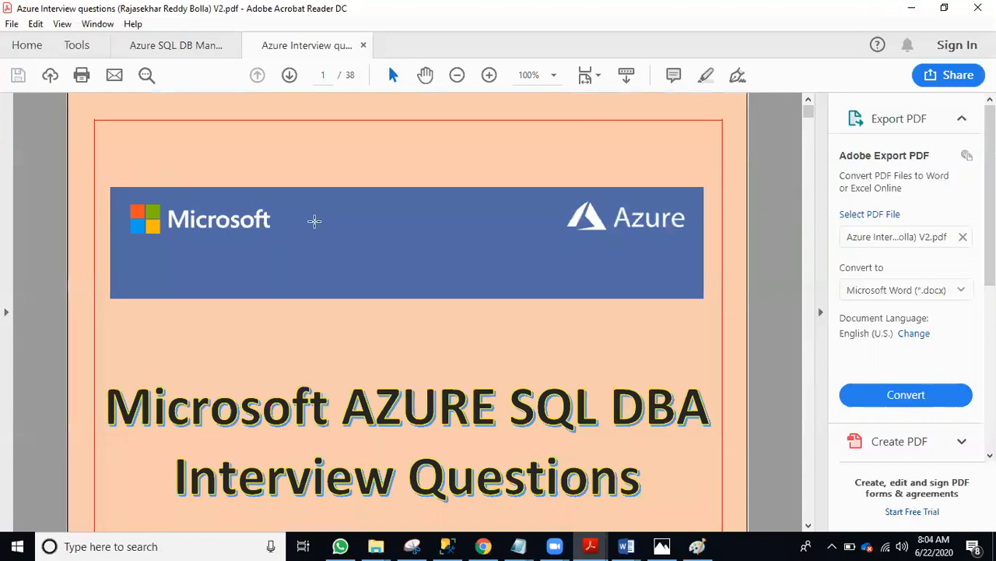
pyautogui.scroll(-2, 318, 218)
pyautogui.scroll(-3, 327, 233)
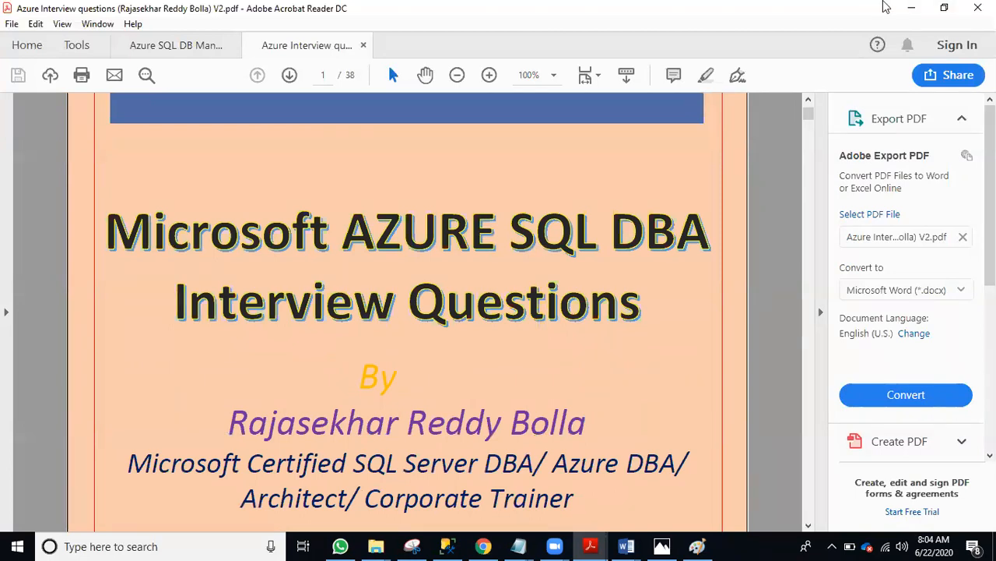
# Step: Leave the interview questions PDF and open the Requests folder inside New folder (2) on drive F: in File Explorer
pyautogui.click(912, 8)
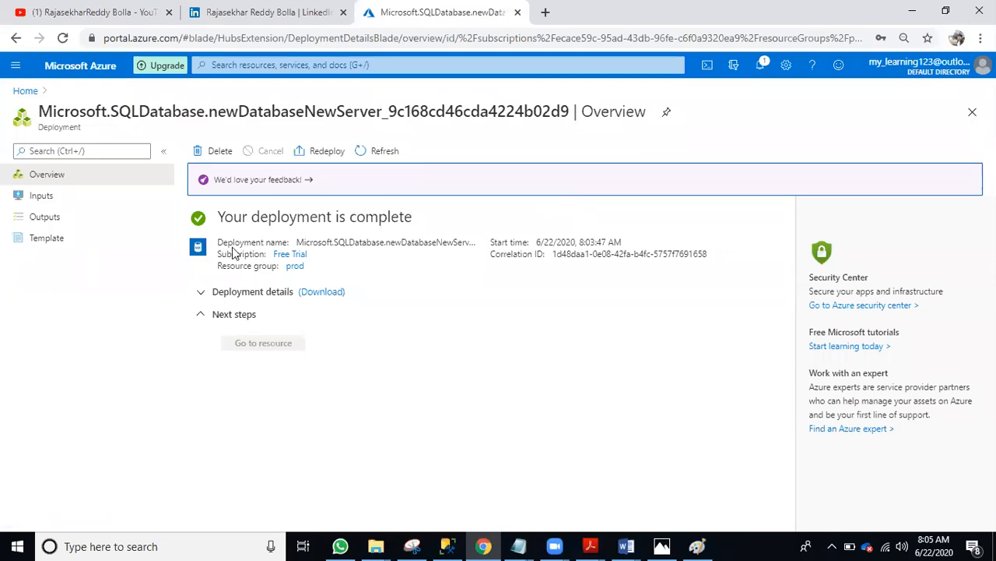
pyautogui.hotkey('alt', 'Tab')
pyautogui.click(234, 116)
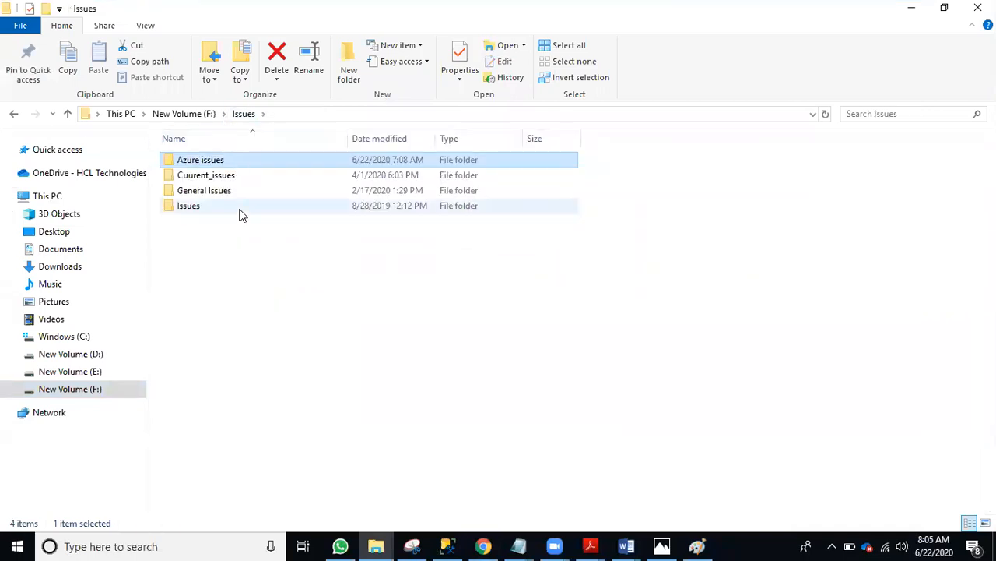
pyautogui.click(230, 207)
pyautogui.click(116, 389)
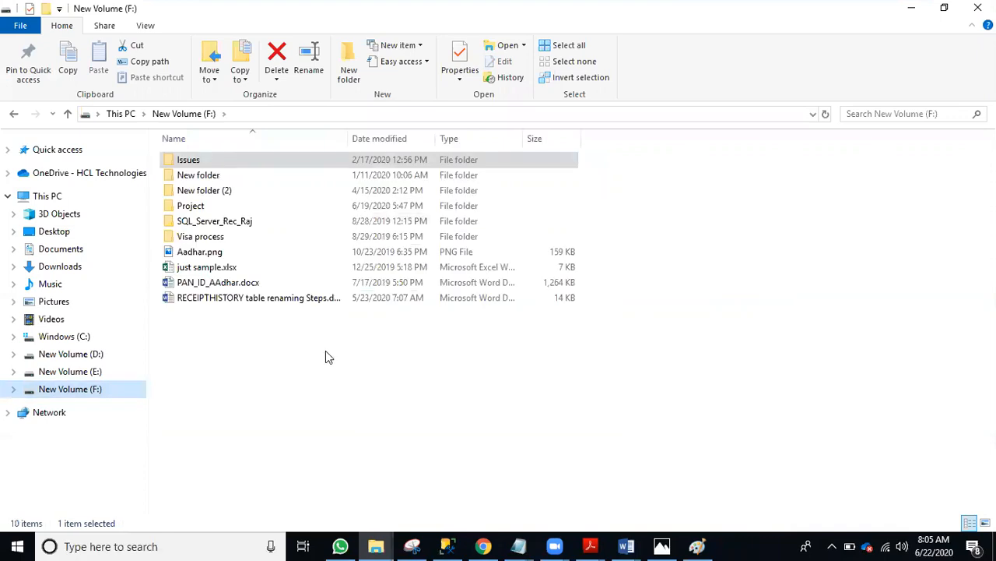
pyautogui.doubleClick(223, 192)
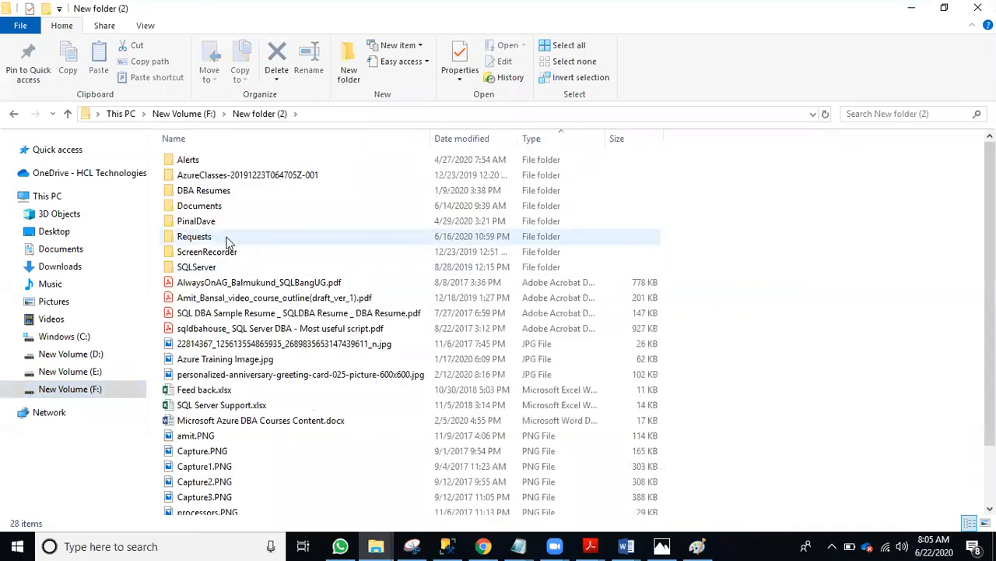
pyautogui.click(227, 237)
pyautogui.press('Return')
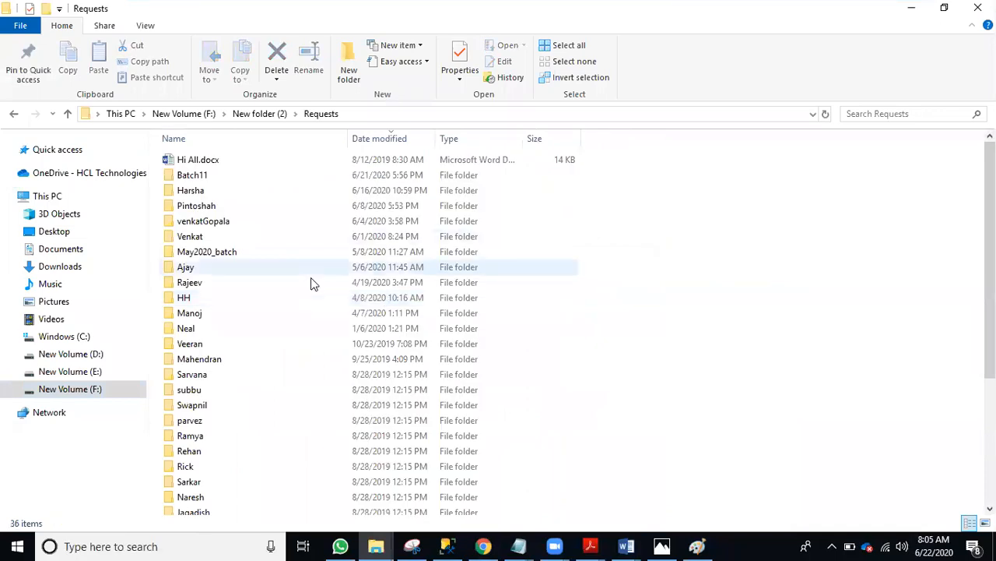
# Step: Look through the full list of folders in Requests for the one holding the SQL Server interview material
pyautogui.scroll(-4, 314, 312)
pyautogui.scroll(1, 233, 359)
pyautogui.scroll(4, 208, 373)
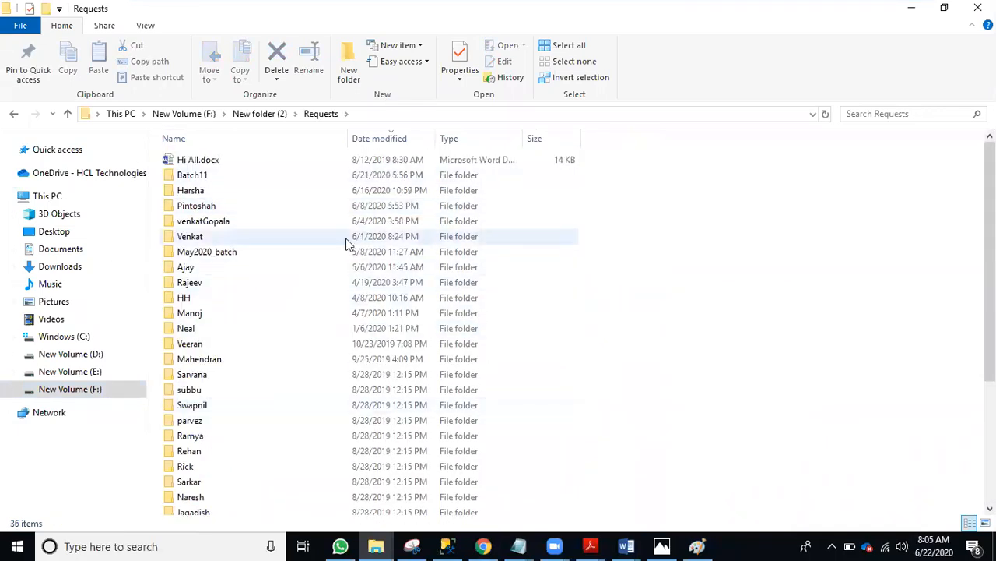
pyautogui.scroll(-3, 346, 243)
pyautogui.scroll(-2, 342, 285)
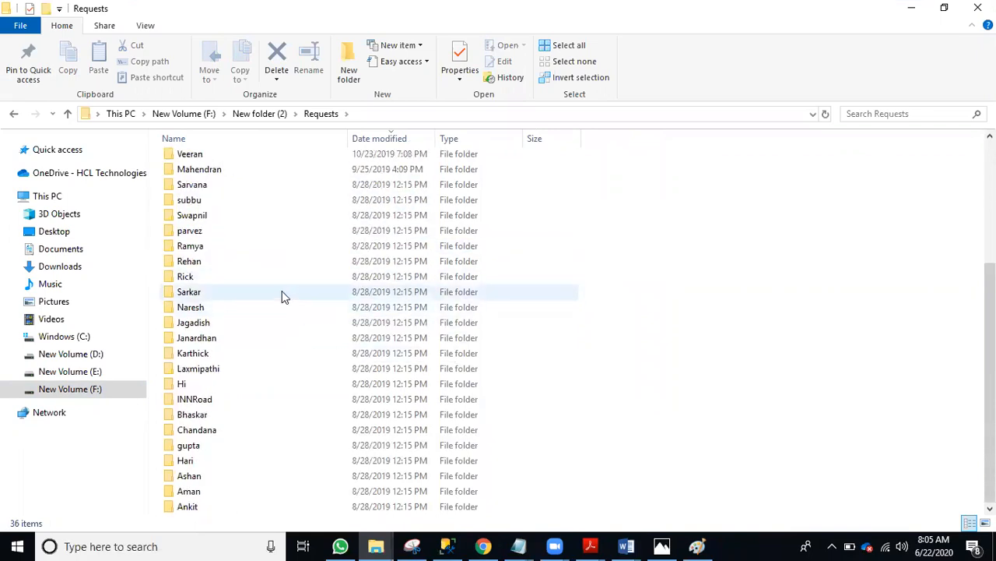
pyautogui.scroll(3, 280, 296)
pyautogui.scroll(2, 305, 274)
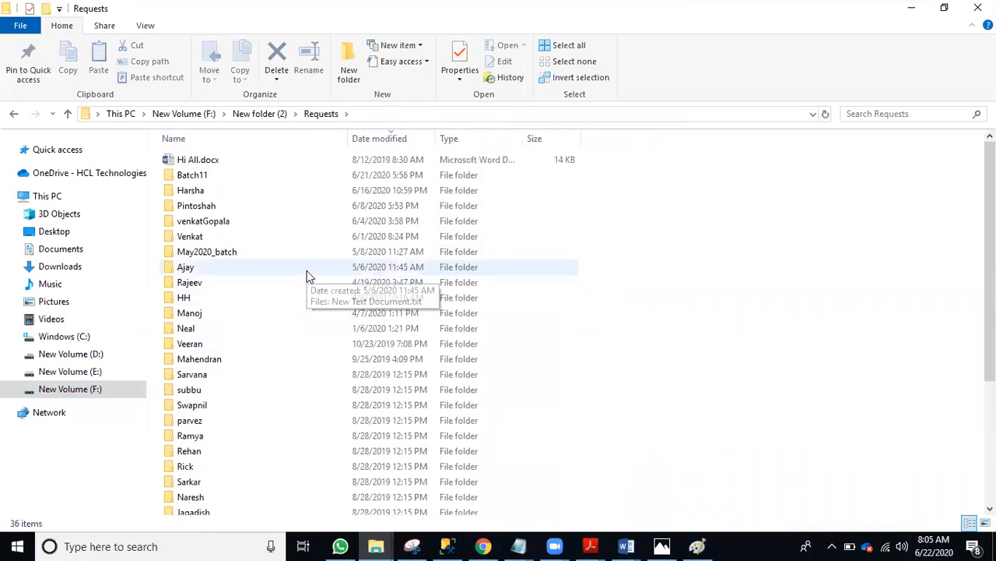
pyautogui.scroll(-4, 354, 337)
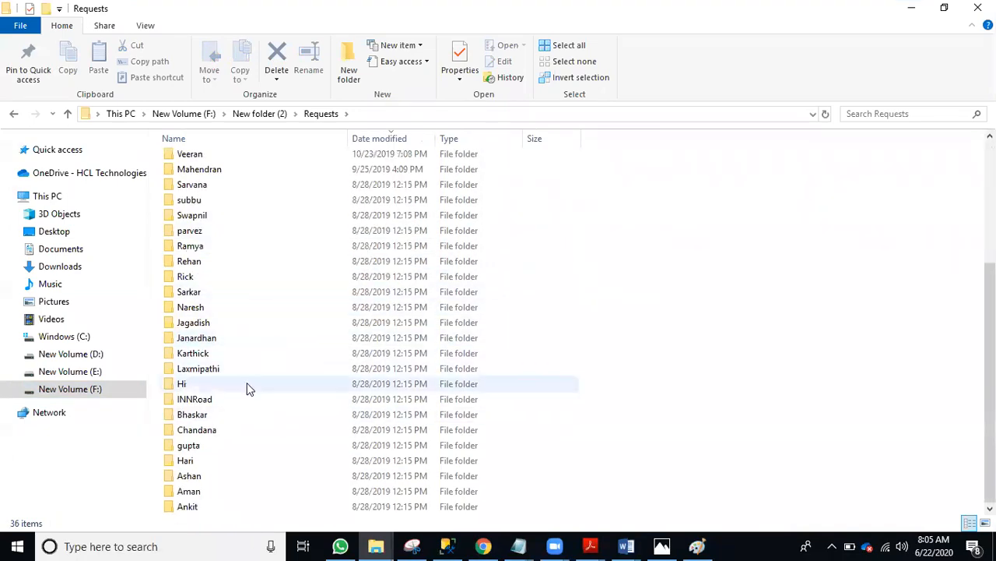
pyautogui.scroll(2, 226, 311)
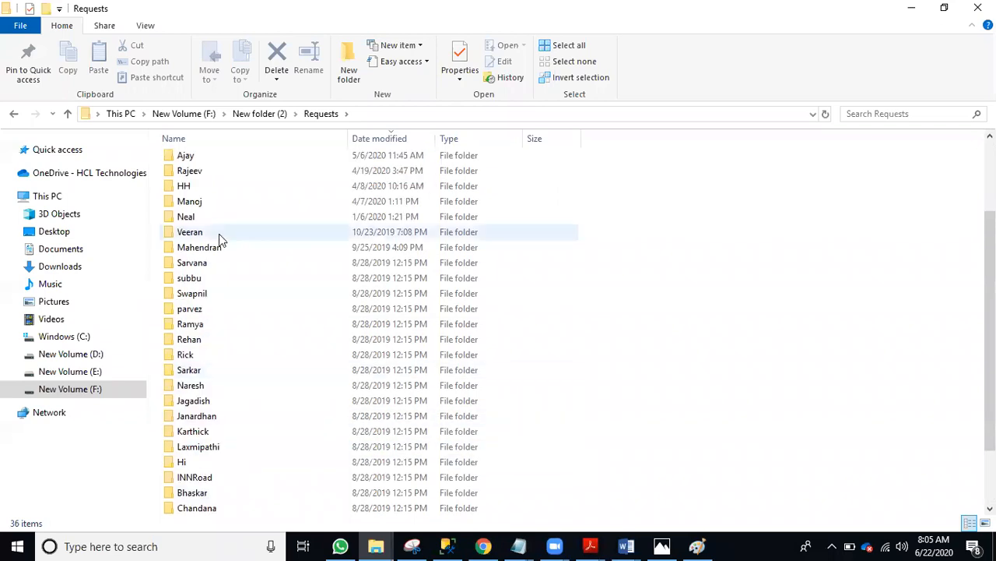
# Step: Open the Requests subfolder modified 1/6/2020 1:21 PM and go down to its innermost folder of the same name
pyautogui.click(209, 218)
pyautogui.doubleClick(201, 222)
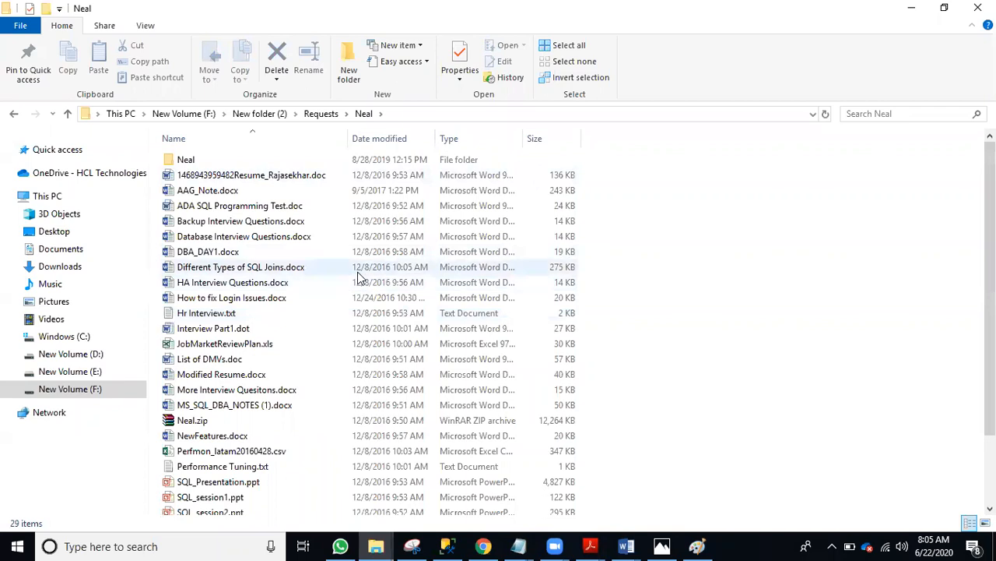
pyautogui.scroll(-2, 334, 247)
pyautogui.scroll(2, 298, 285)
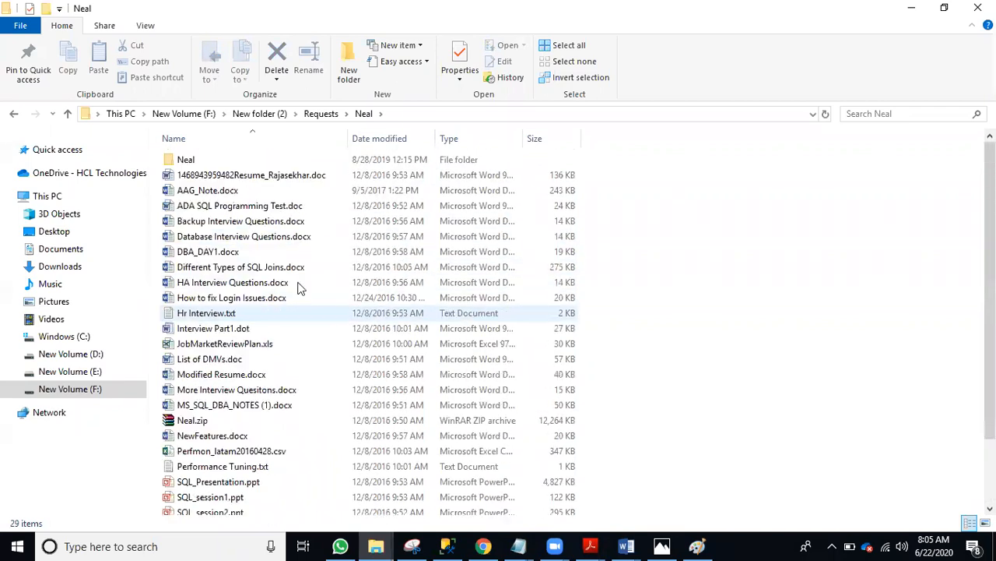
pyautogui.doubleClick(207, 162)
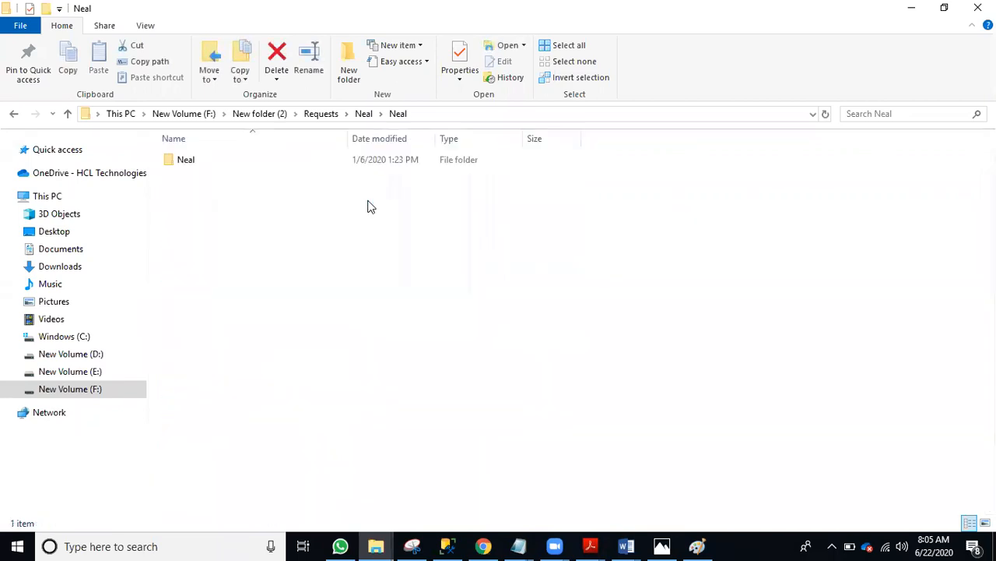
pyautogui.doubleClick(207, 159)
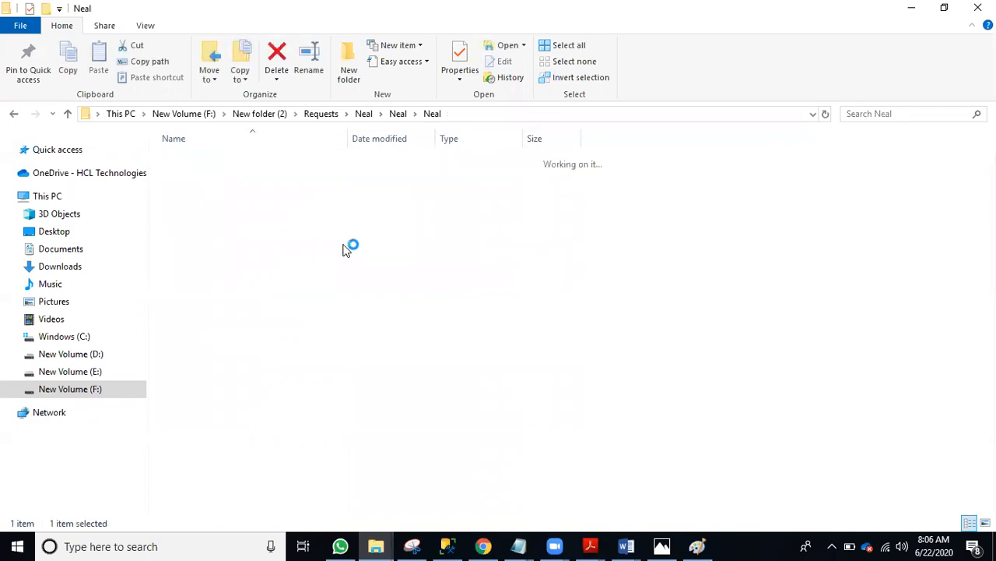
# Step: Look through the SQL Server notes and interview question files in this folder, down to the end of the list
pyautogui.scroll(-1, 343, 284)
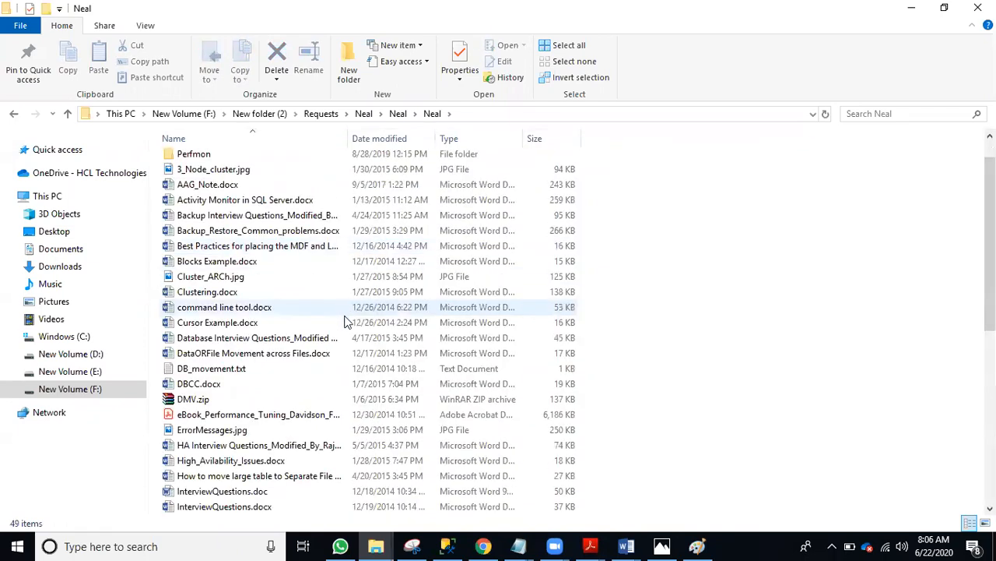
pyautogui.click(361, 282)
pyautogui.click(410, 321)
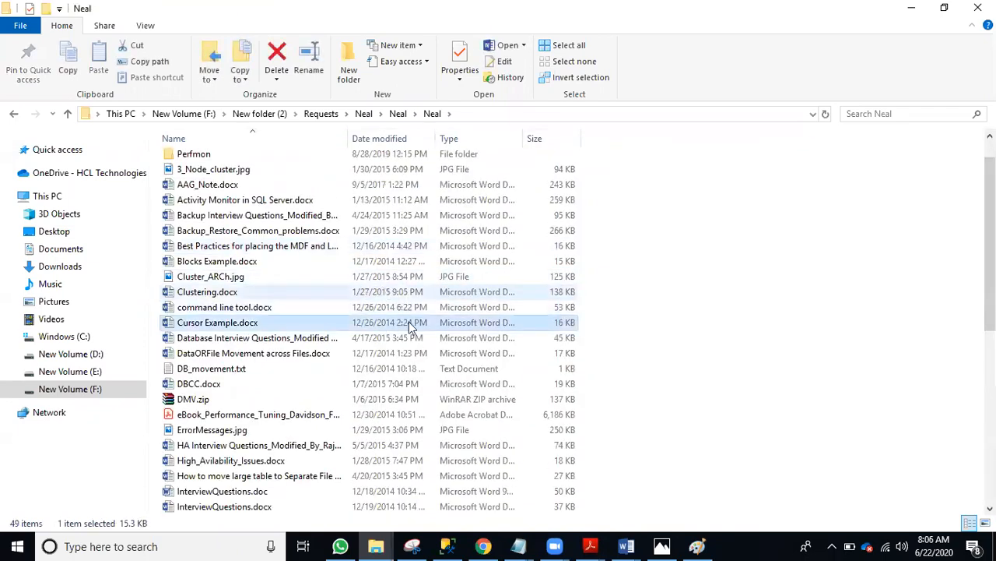
pyautogui.scroll(-1, 408, 327)
pyautogui.scroll(-6, 407, 327)
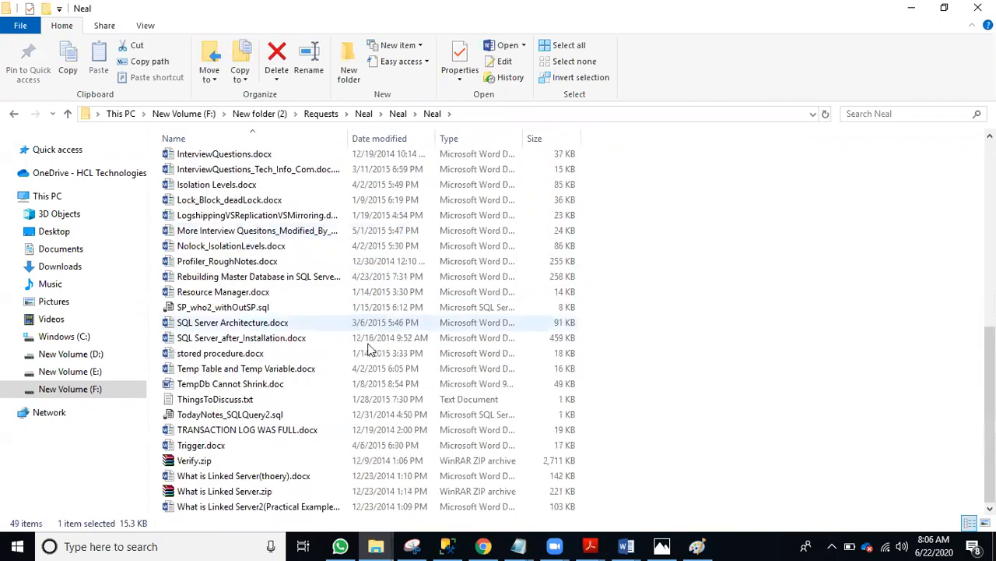
pyautogui.scroll(8, 335, 272)
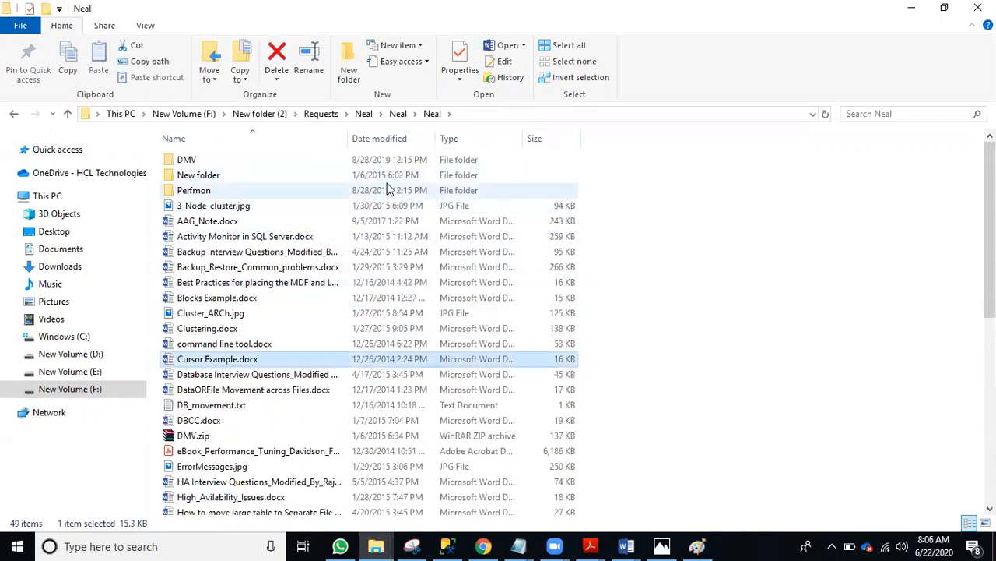
pyautogui.scroll(-1, 405, 201)
pyautogui.scroll(1, 445, 252)
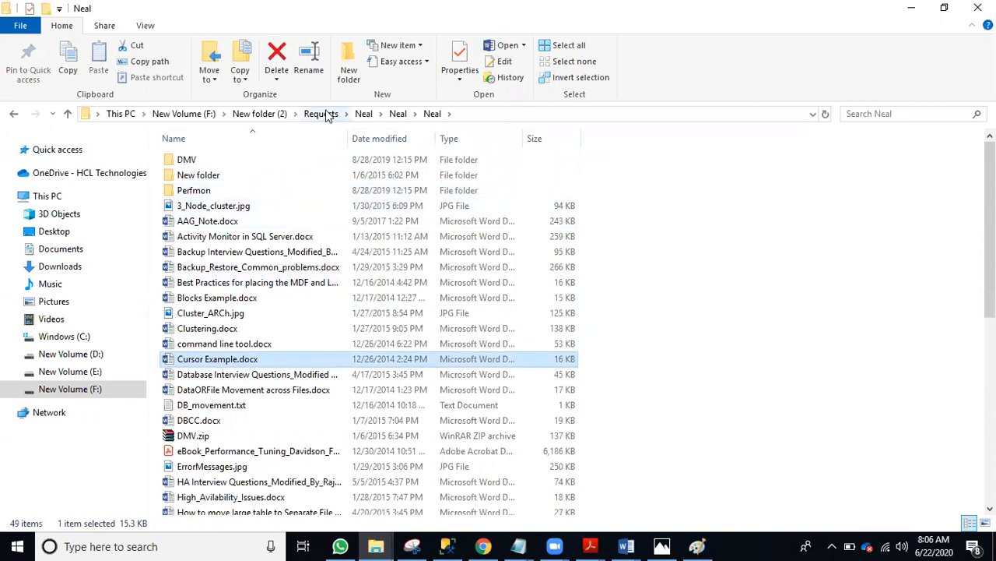
pyautogui.scroll(-8, 281, 248)
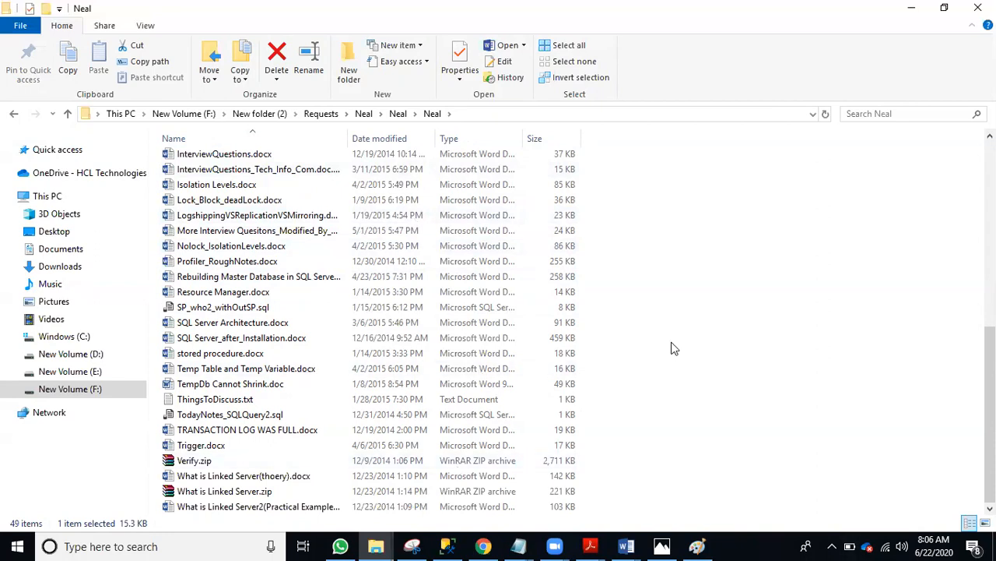
pyautogui.click(690, 349)
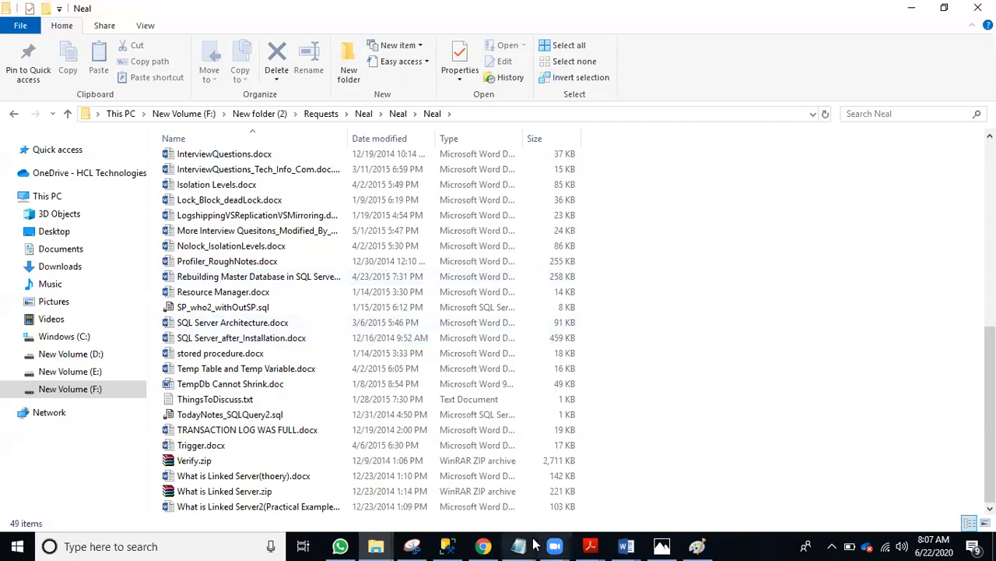
# Step: Switch to the Azure portal in Chrome and check the deployment status in the overview and the notifications
pyautogui.moveTo(483, 545)
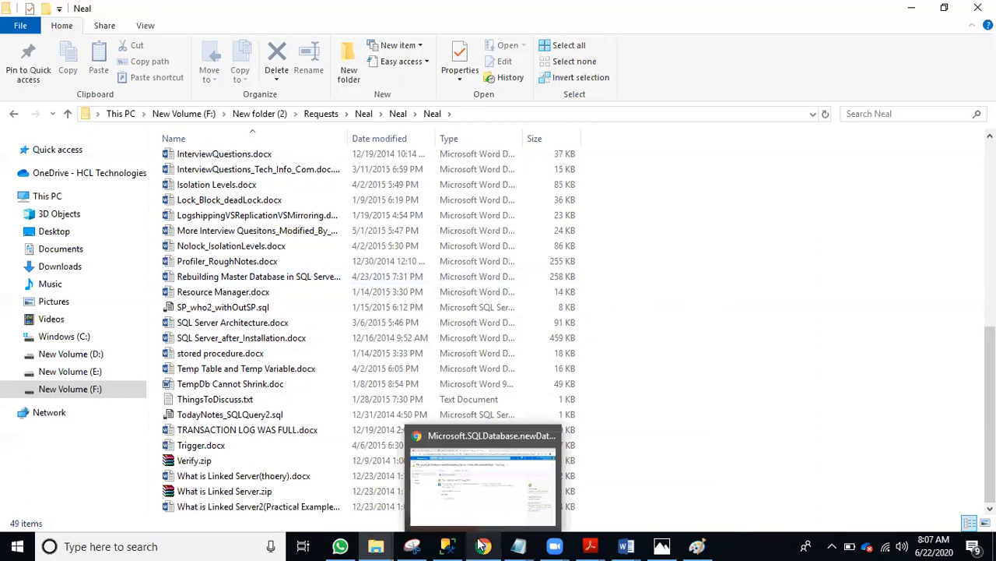
pyautogui.click(489, 474)
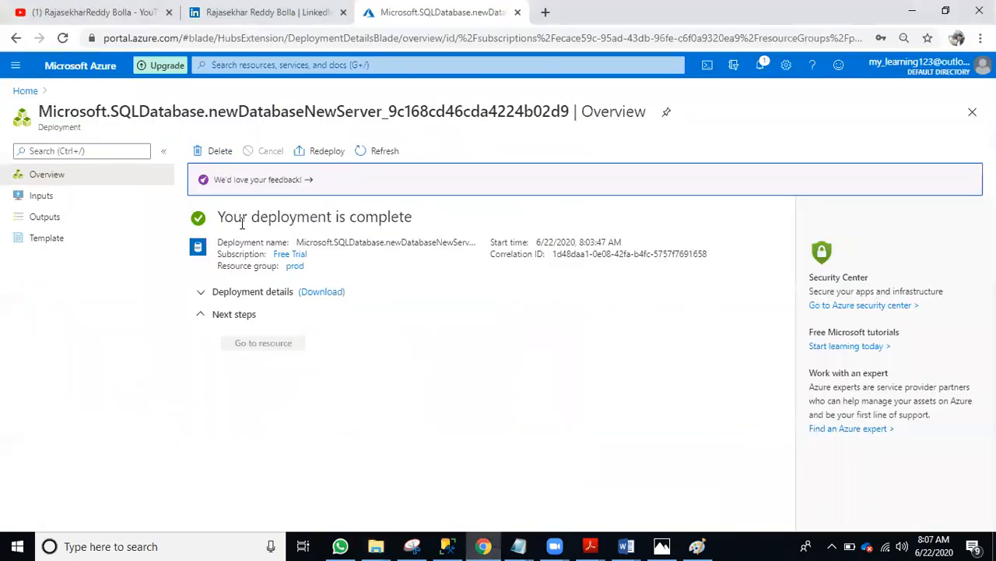
pyautogui.moveTo(245, 217); pyautogui.dragTo(421, 221)
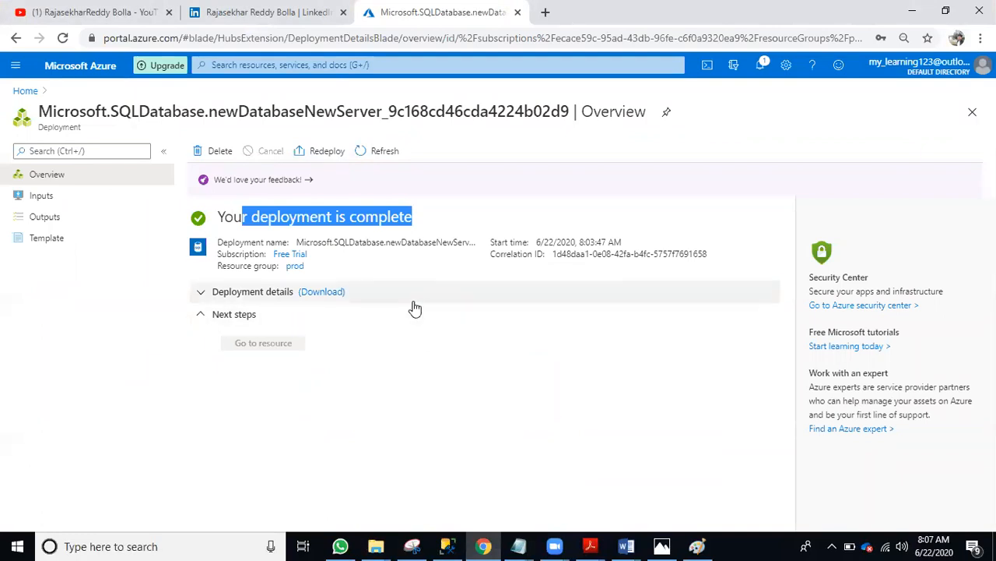
pyautogui.click(761, 67)
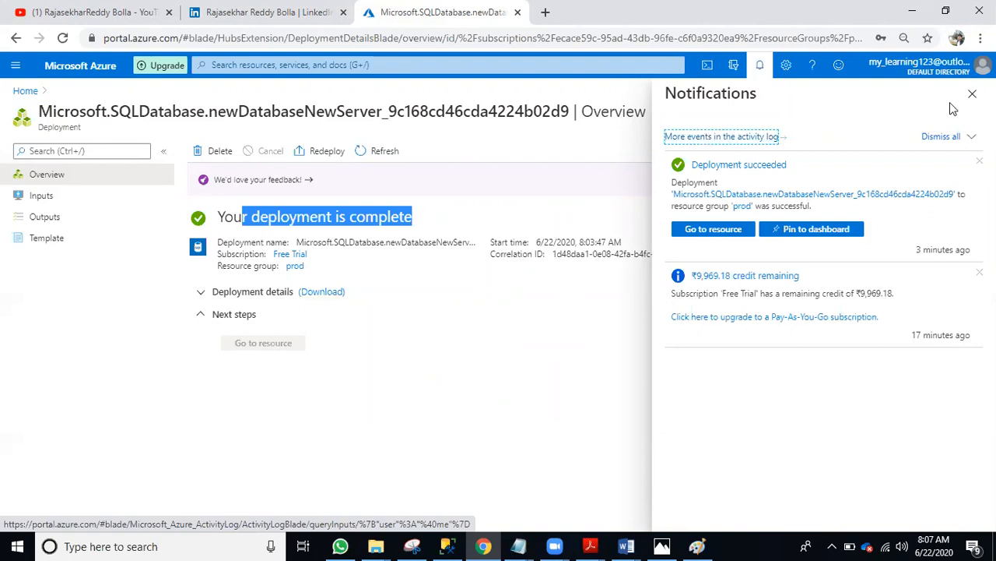
pyautogui.click(972, 93)
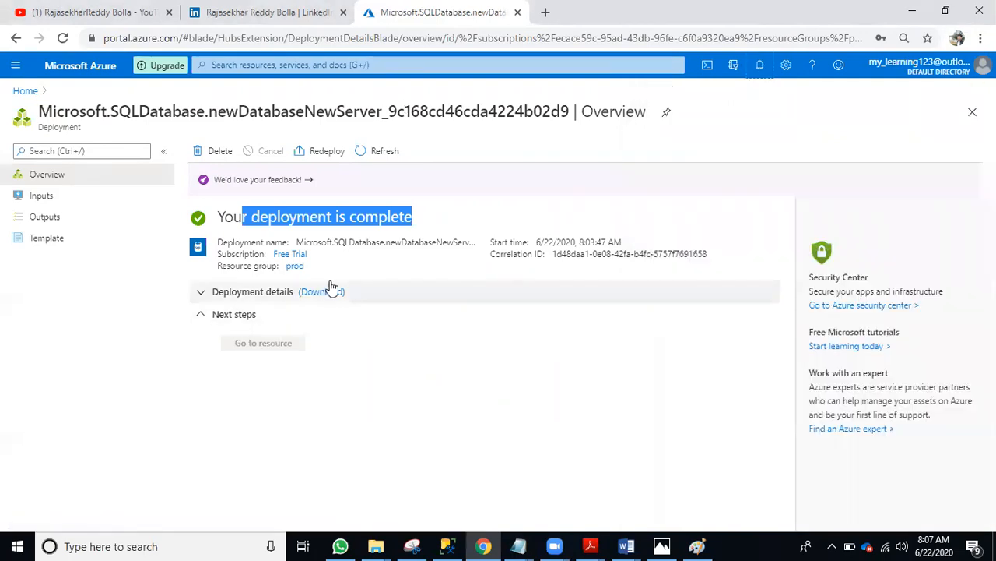
# Step: Open the dba database on prodserver1729 from the portal's list of SQL databases
pyautogui.click(25, 92)
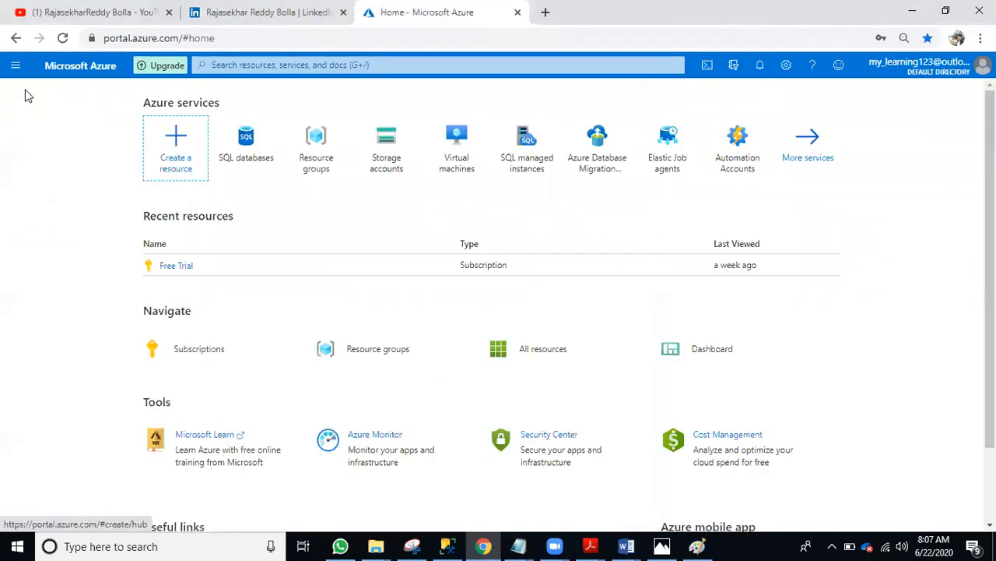
pyautogui.click(254, 152)
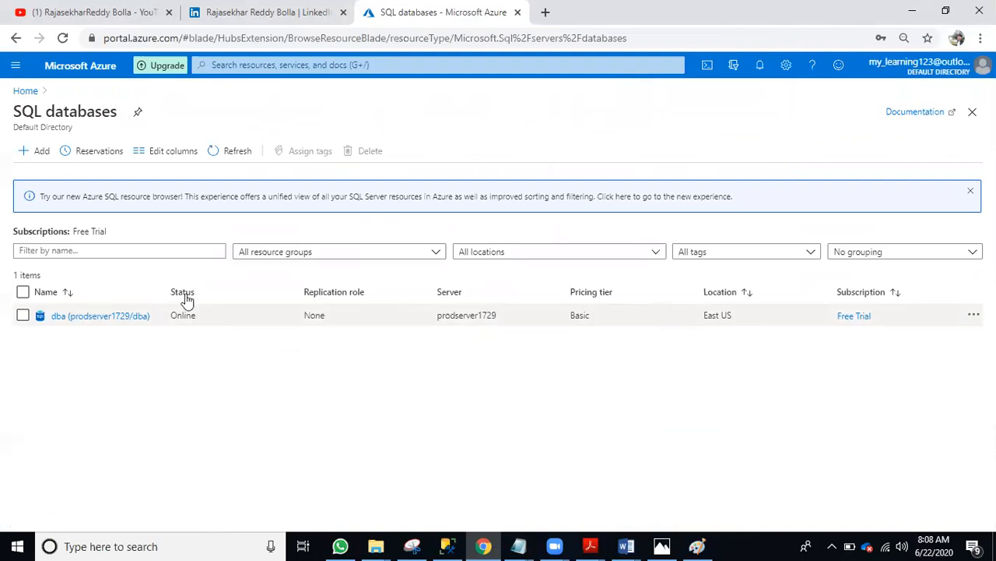
pyautogui.click(110, 316)
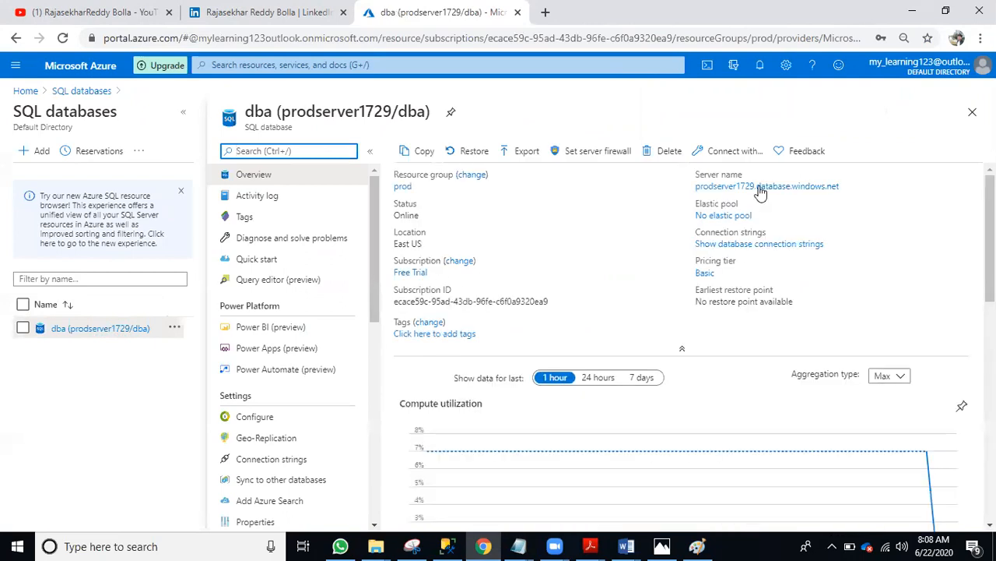
# Step: Review the database's compute utilization chart and copy the server name prodserver1729.database.windows.net to the clipboard
pyautogui.scroll(-2, 659, 311)
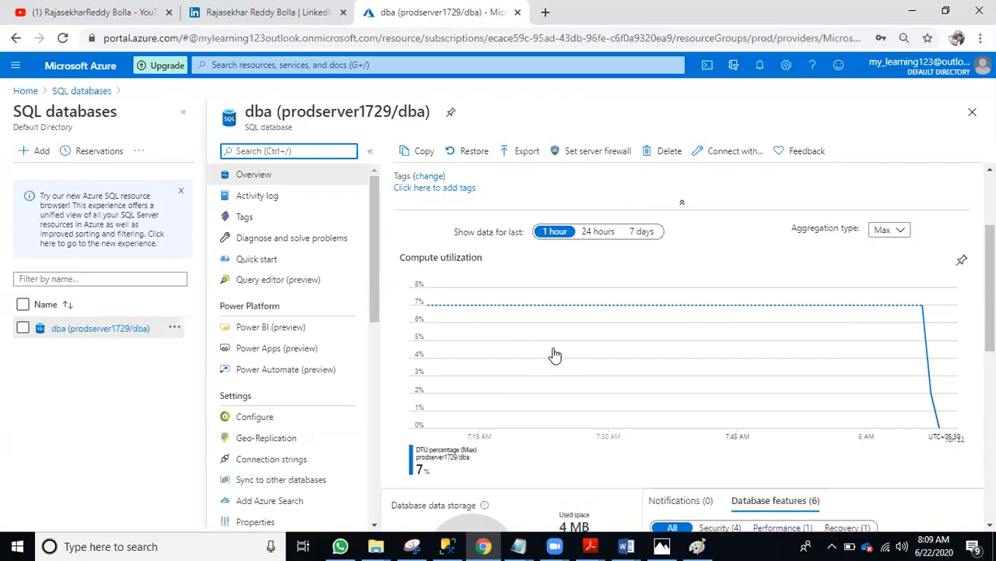
pyautogui.scroll(2, 603, 259)
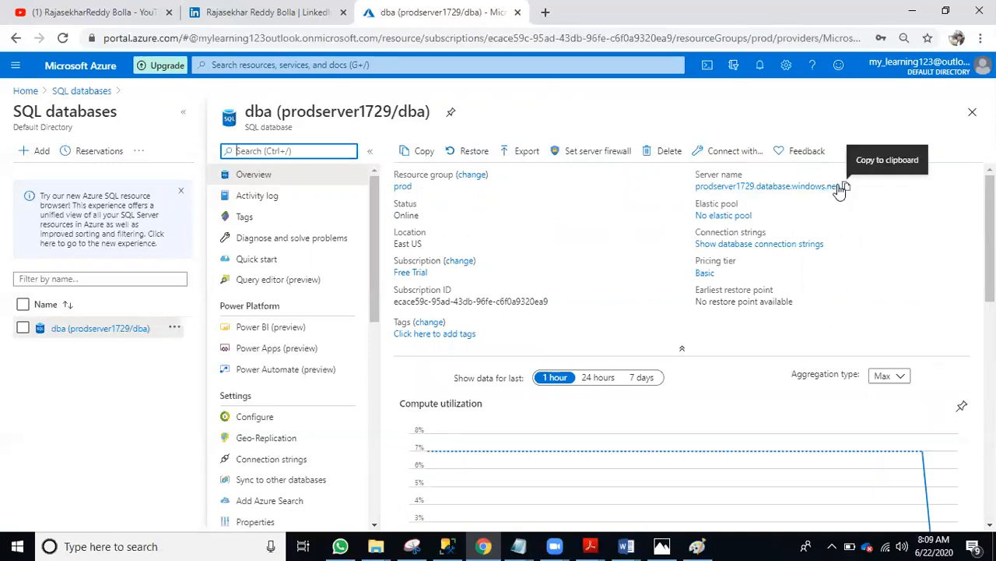
pyautogui.moveTo(685, 183); pyautogui.dragTo(802, 199)
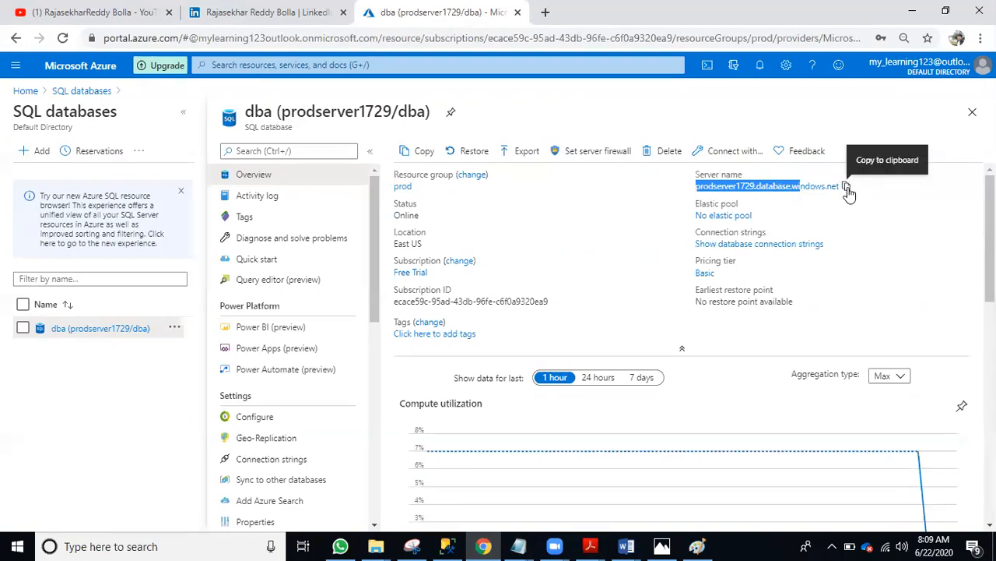
pyautogui.click(847, 188)
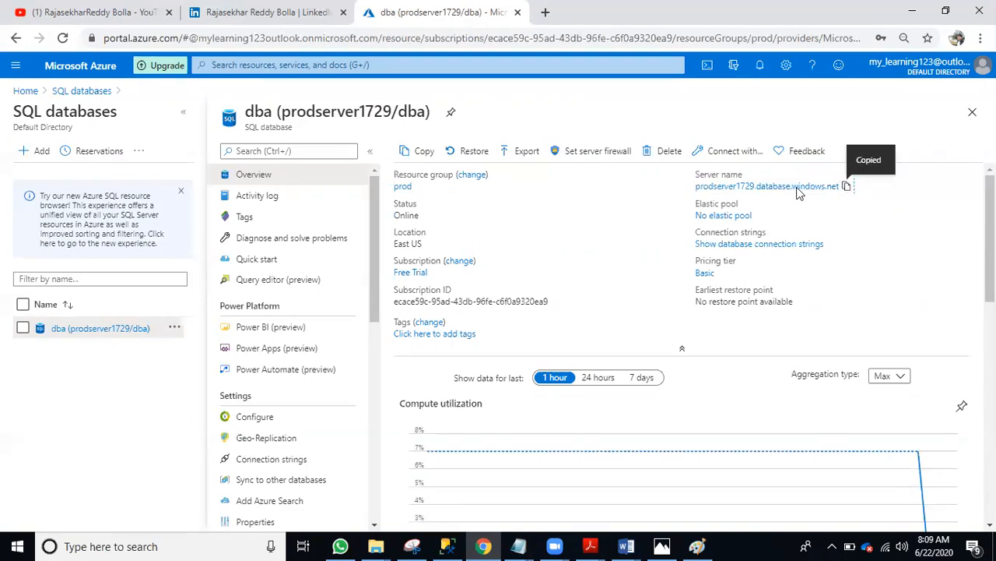
# Step: Switch to SQL Server Management Studio, collapse the local KIHYDL1309\SQL2016 server in Object Explorer and select the qaserver1729 server
pyautogui.click(451, 546)
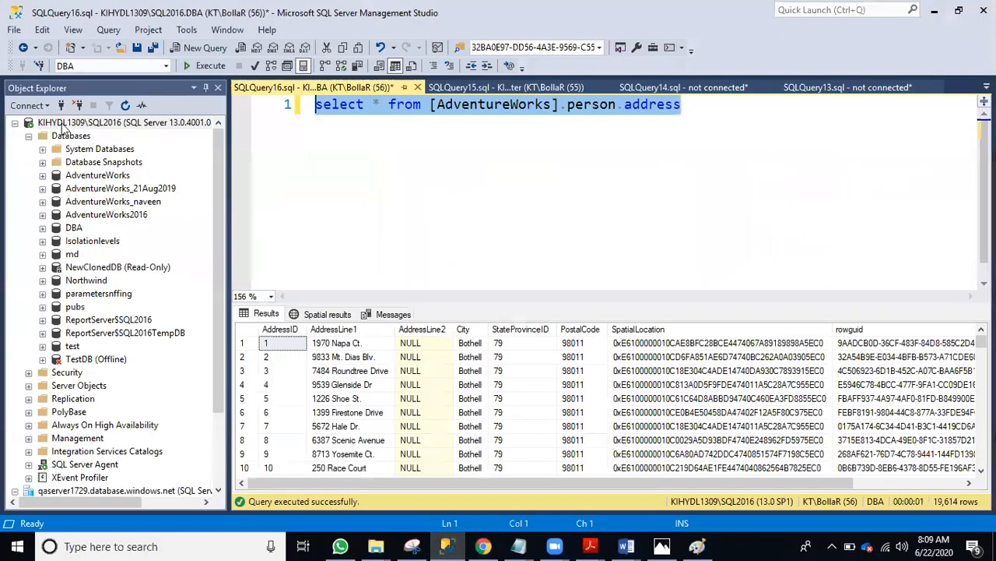
pyautogui.click(14, 122)
pyautogui.click(20, 135)
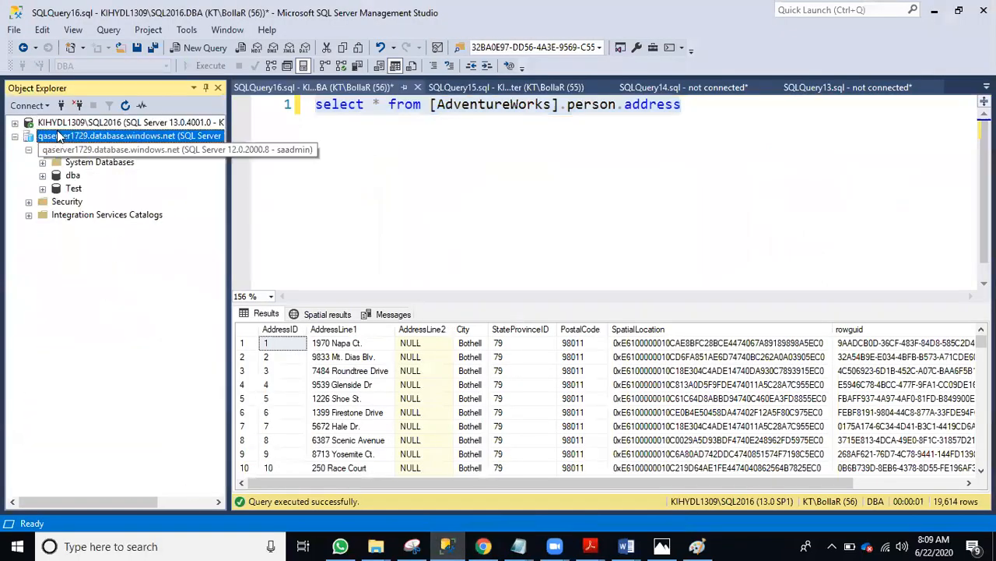
# Step: Disconnect qaserver1729 from Object Explorer and start a Database Engine connection with prodserver1729.database.windows.net as the server name
pyautogui.click(78, 105)
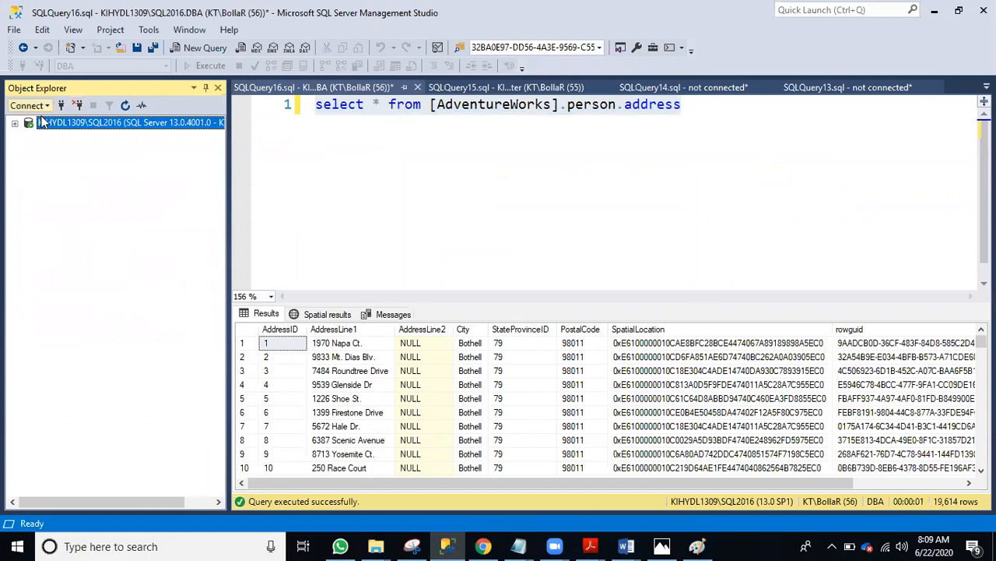
pyautogui.click(36, 107)
pyautogui.click(53, 122)
pyautogui.hotkey('ctrl', 'v')
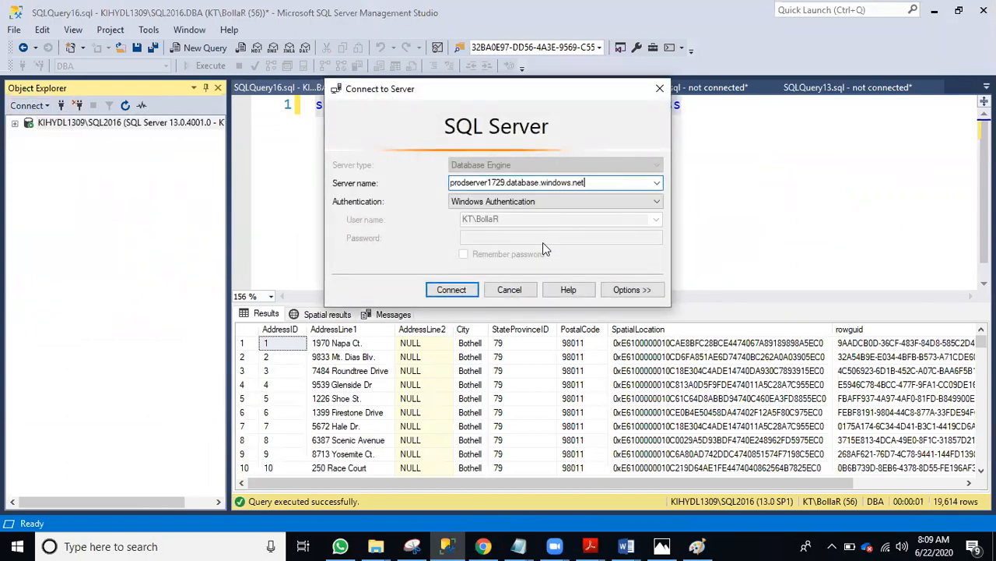
# Step: Choose SQL Server Authentication, enter the login saadmin and the account password, and attempt the connection to prodserver1729
pyautogui.click(545, 201)
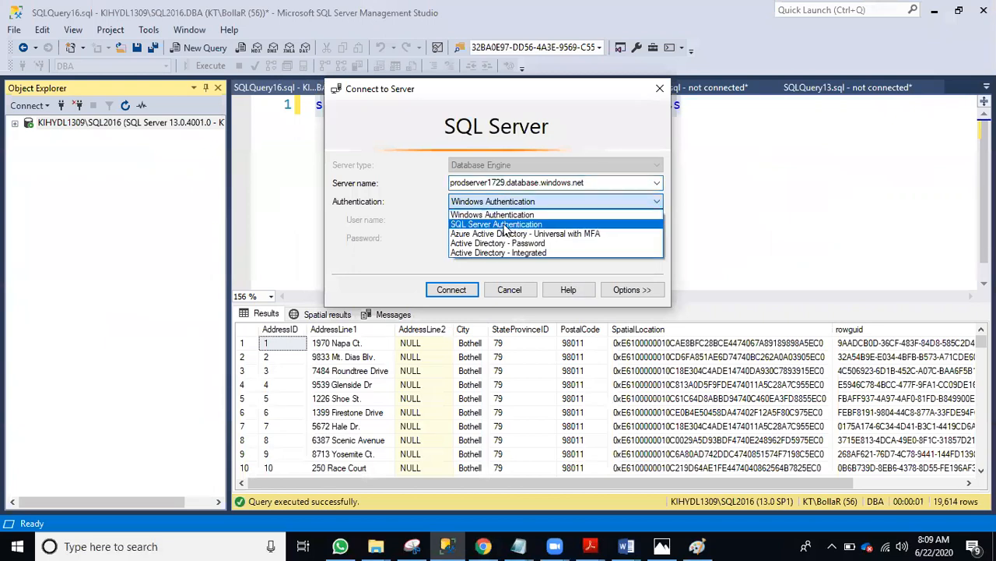
pyautogui.click(504, 224)
pyautogui.click(498, 221)
pyautogui.write('sa')
pyautogui.write('da')
pyautogui.press('BackSpace')
pyautogui.press('BackSpace')
pyautogui.write('admin')
pyautogui.press('Tab')
pyautogui.write('*********')
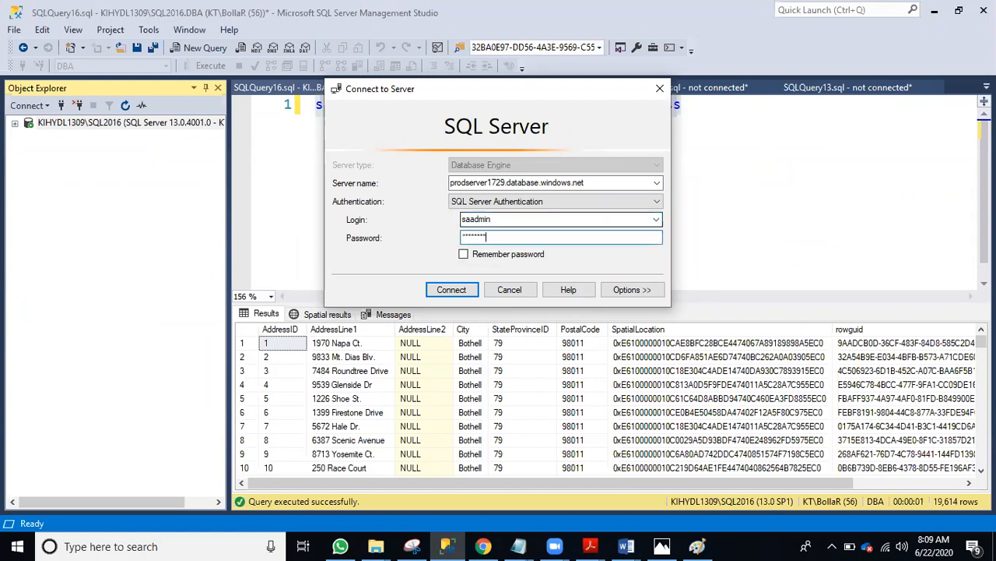
pyautogui.click(453, 291)
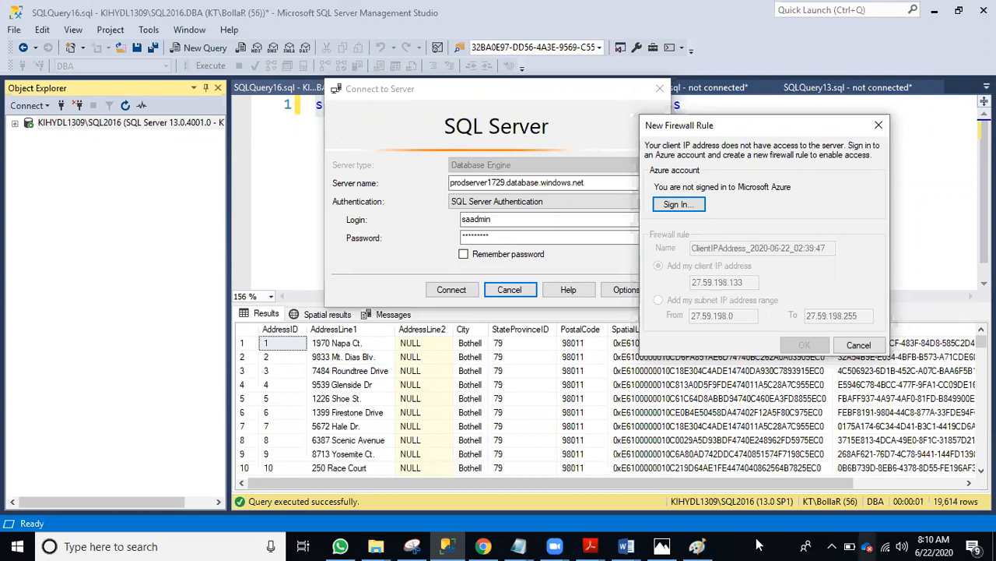
# Step: Switch to Paint and start a new blank drawing without saving the existing sketch
pyautogui.click(697, 546)
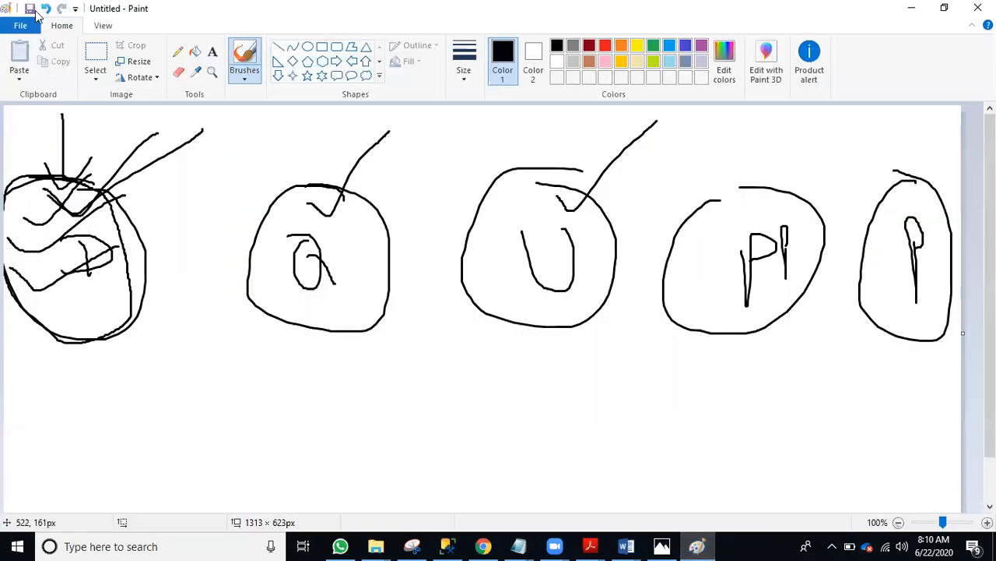
pyautogui.click(21, 26)
pyautogui.click(61, 48)
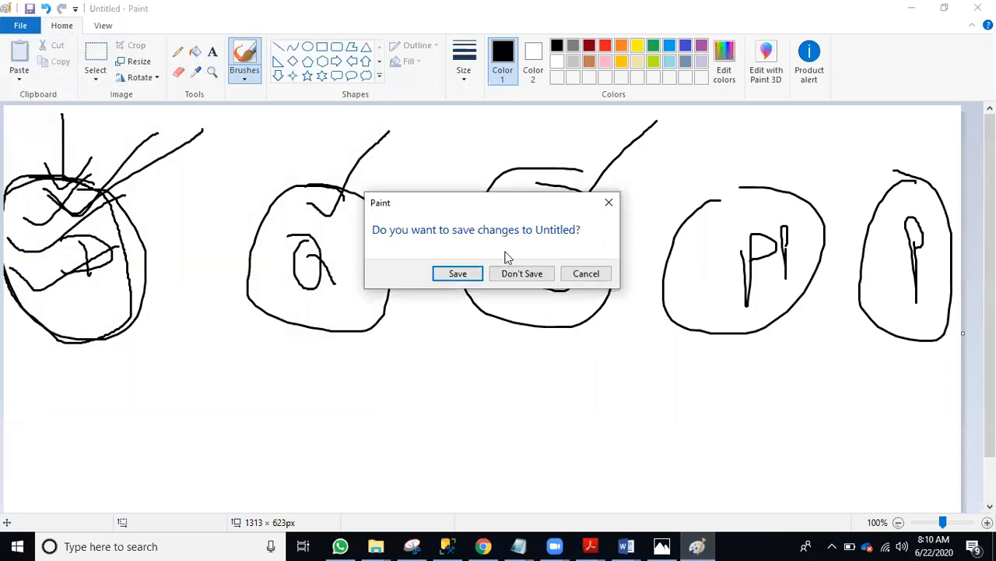
pyautogui.click(521, 274)
# Step: Sketch two concentric circles with an arrow pointing at each, and add two check marks in the ring between them
pyautogui.moveTo(366, 172); pyautogui.dragTo(519, 185)
pyautogui.moveTo(294, 392)
pyautogui.mouseDown()
pyautogui.moveTo(557, 185)
pyautogui.moveTo(483, 183)
pyautogui.mouseUp()
pyautogui.moveTo(719, 150); pyautogui.dragTo(631, 215)
pyautogui.moveTo(647, 178); pyautogui.dragTo(647, 247)
pyautogui.moveTo(446, 238)
pyautogui.mouseDown()
pyautogui.moveTo(363, 264)
pyautogui.moveTo(524, 378)
pyautogui.moveTo(422, 230)
pyautogui.mouseUp()
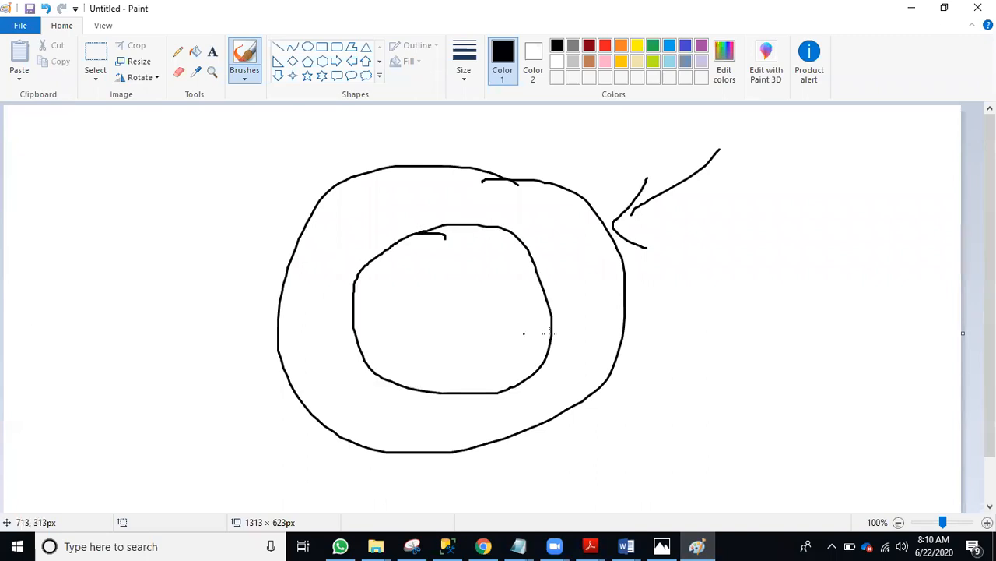
pyautogui.moveTo(555, 331); pyautogui.dragTo(810, 268)
pyautogui.moveTo(573, 310)
pyautogui.mouseDown()
pyautogui.moveTo(555, 332)
pyautogui.moveTo(577, 353)
pyautogui.mouseUp()
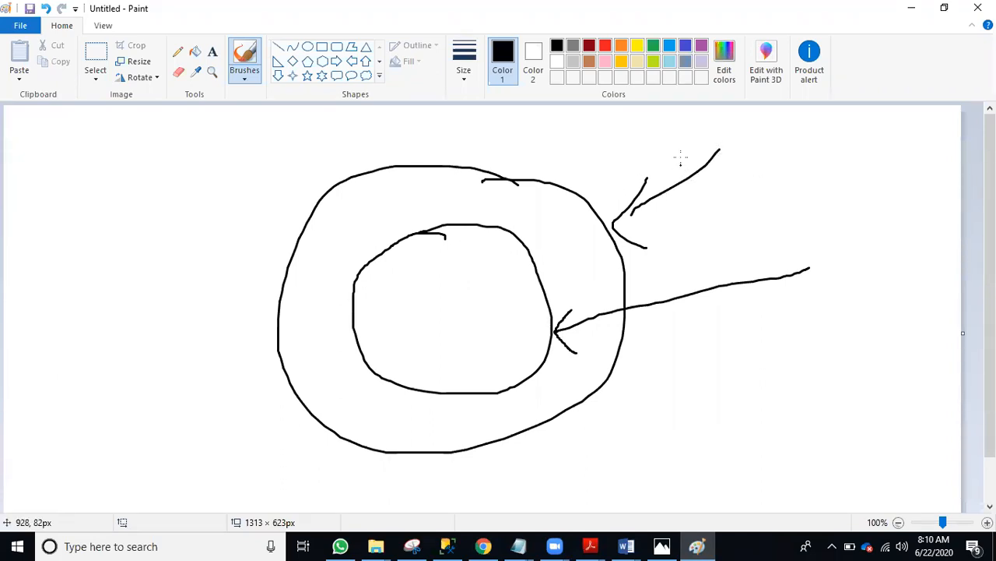
pyautogui.moveTo(530, 221)
pyautogui.mouseDown()
pyautogui.moveTo(538, 230)
pyautogui.moveTo(594, 183)
pyautogui.mouseUp()
pyautogui.moveTo(363, 208); pyautogui.dragTo(458, 164)
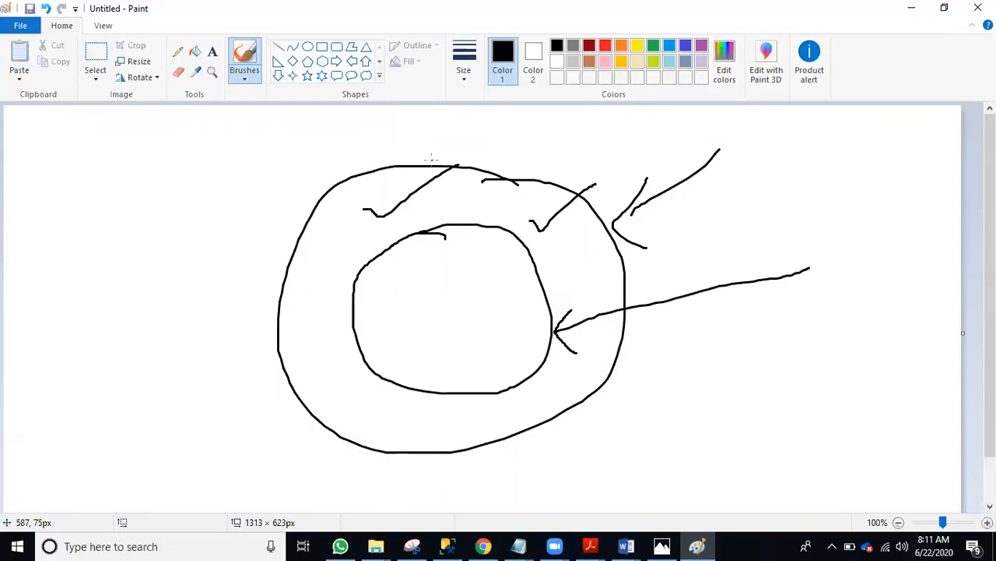
# Step: Dismiss the New Firewall Rule dialog in SQL Server Management Studio and open prodserver1729's server firewall settings in the Azure portal in Chrome
pyautogui.click(451, 546)
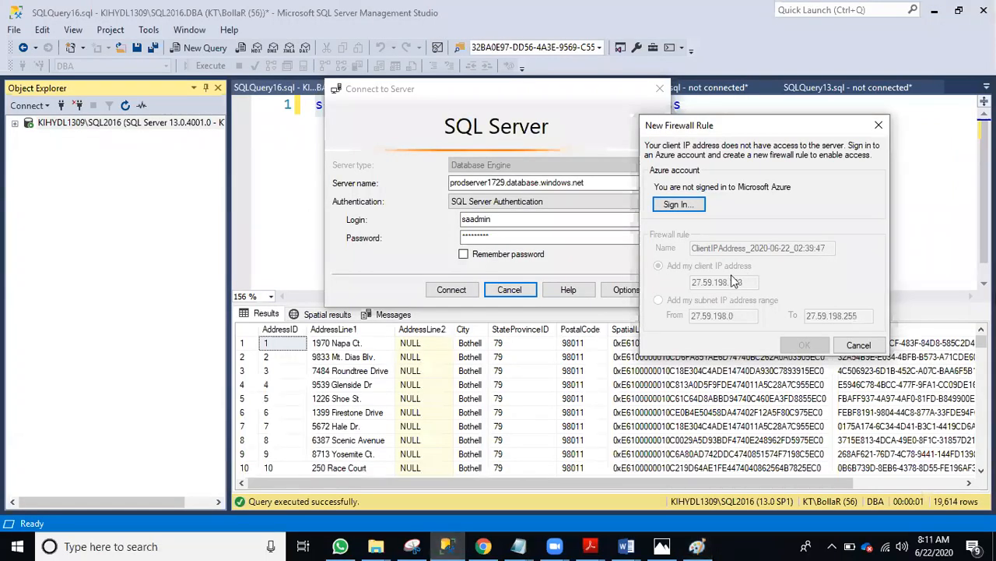
pyautogui.click(879, 125)
pyautogui.click(482, 546)
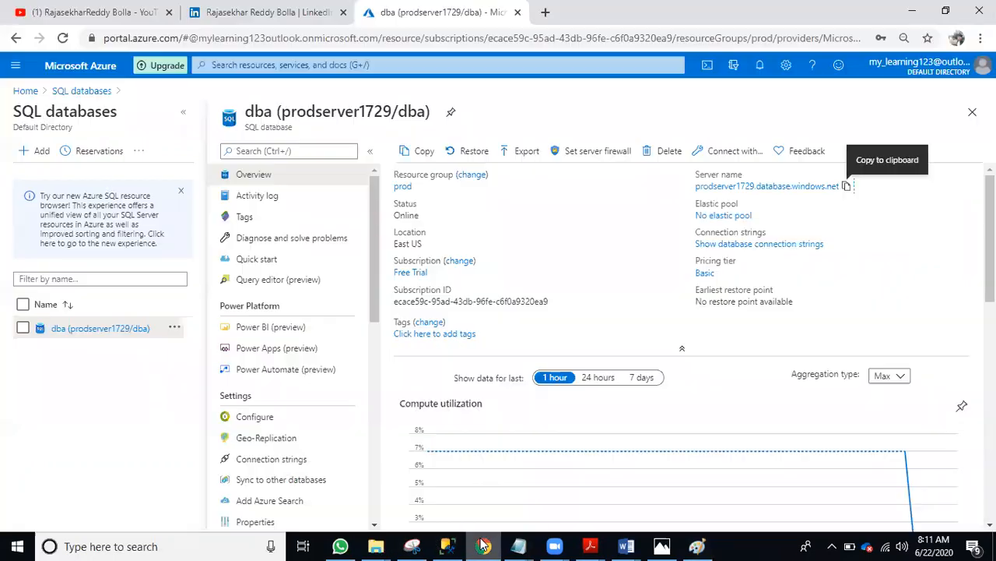
pyautogui.click(572, 153)
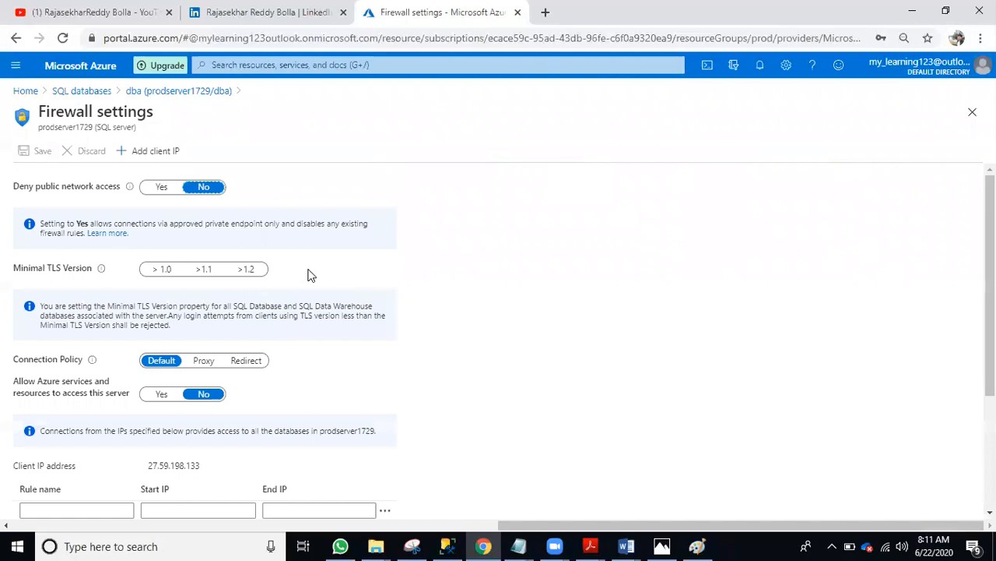
# Step: Check the listed client IP address and add it as a firewall rule for prodserver1729
pyautogui.scroll(-3, 309, 273)
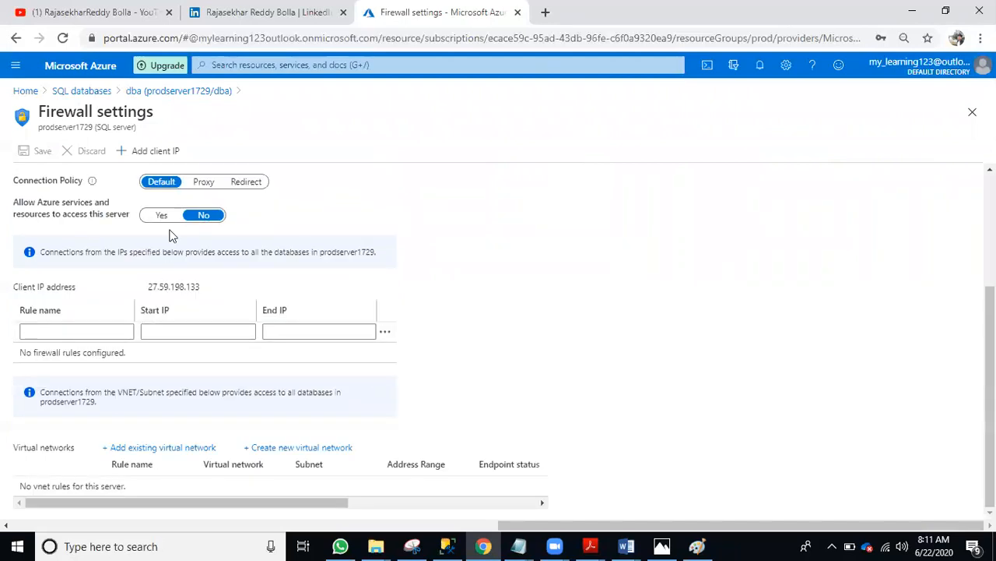
pyautogui.moveTo(208, 288); pyautogui.dragTo(149, 287)
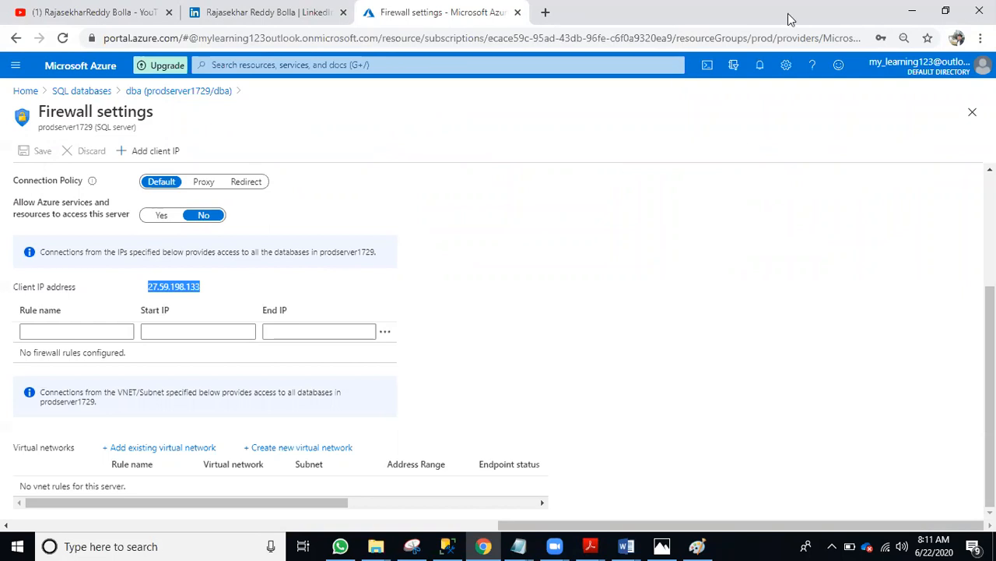
pyautogui.click(196, 288)
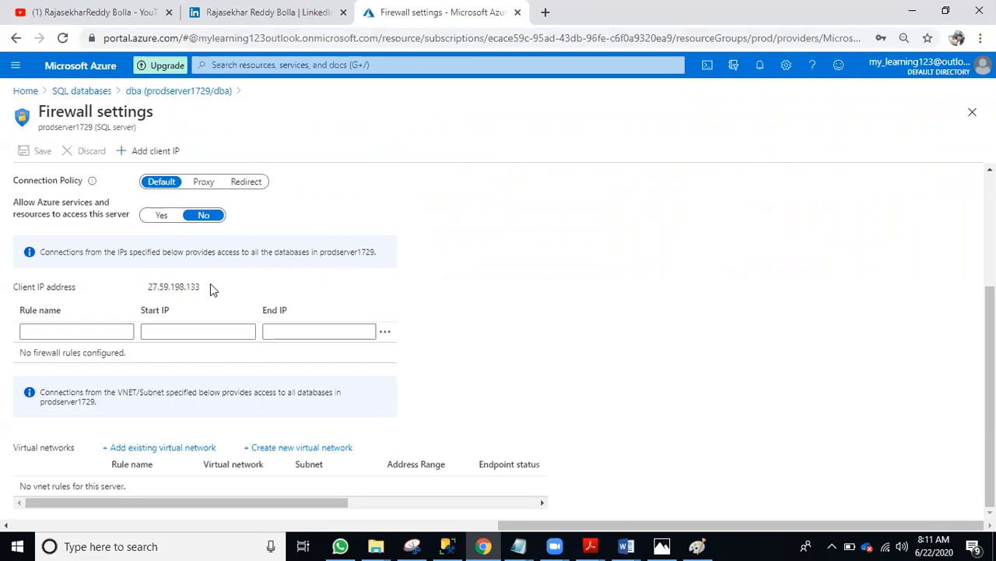
pyautogui.doubleClick(164, 285)
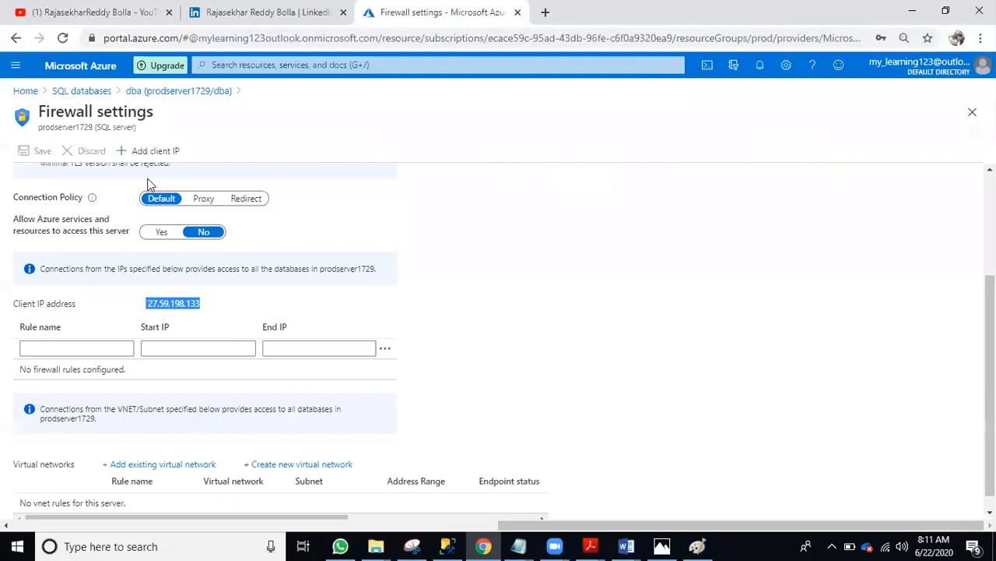
pyautogui.scroll(3, 207, 184)
pyautogui.click(172, 151)
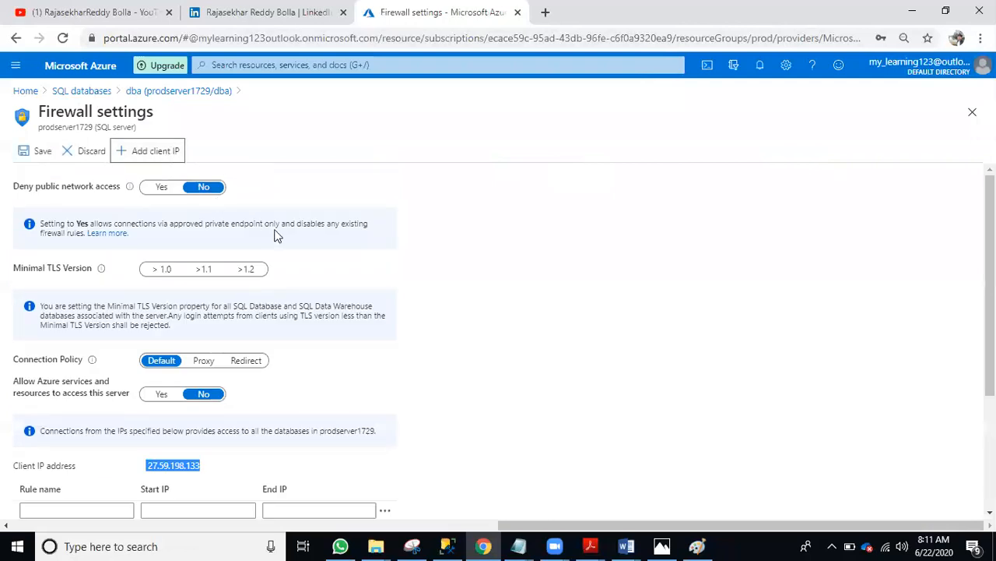
pyautogui.scroll(-2, 281, 260)
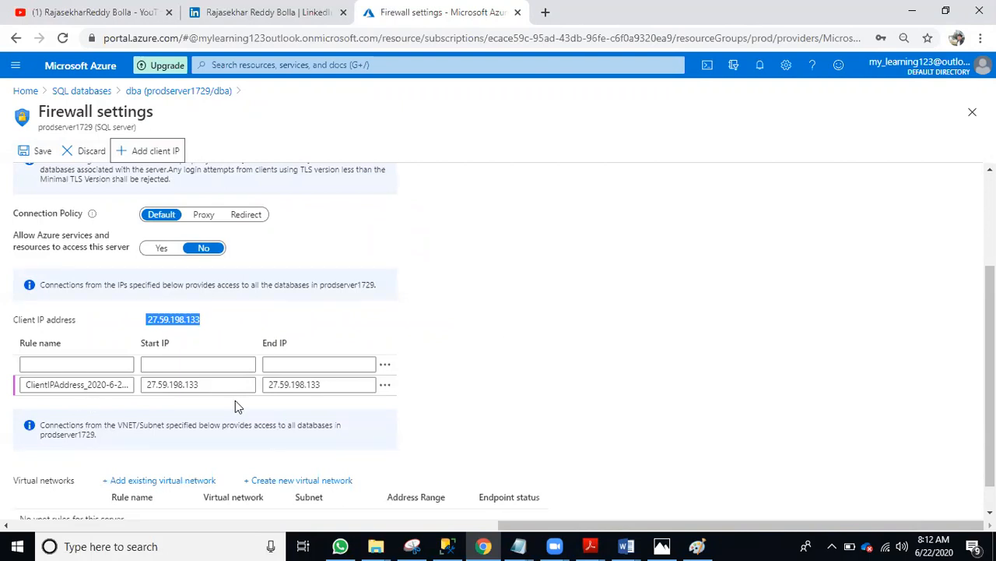
# Step: Set the client rule's IP range from 27.59.198.01 to 27.59.198.100, and delete that rule
pyautogui.click(191, 384)
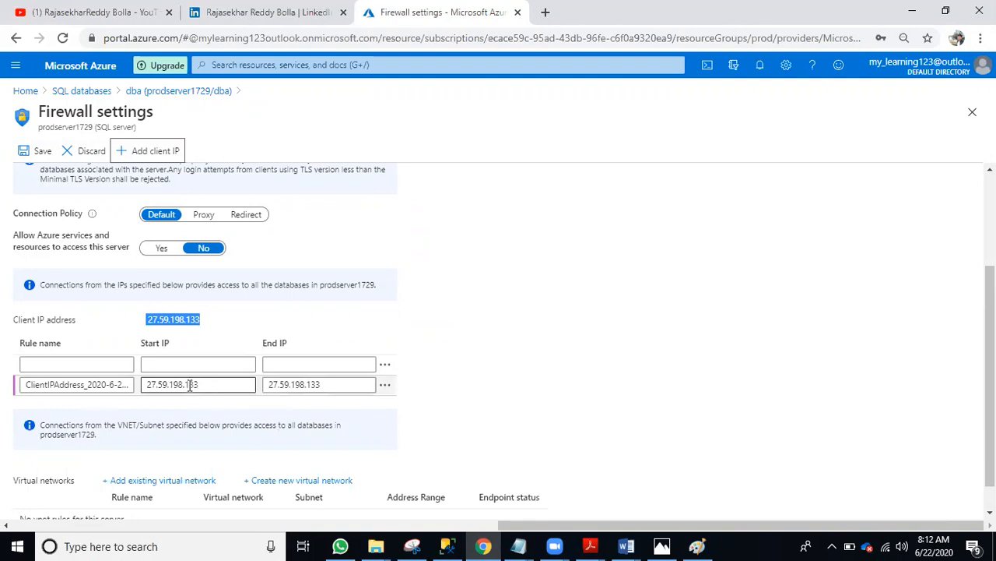
pyautogui.doubleClick(191, 384)
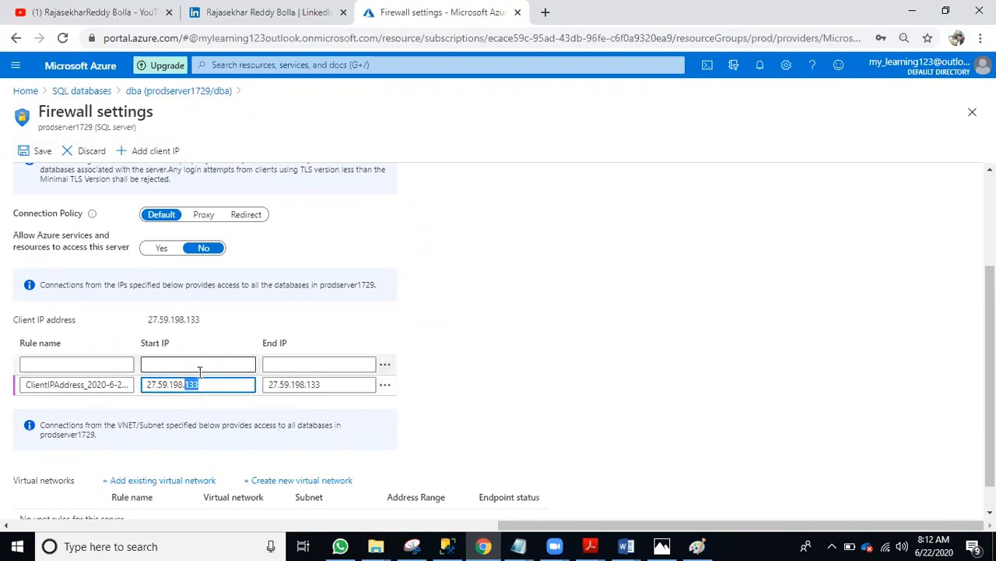
pyautogui.write('01')
pyautogui.doubleClick(330, 384)
pyautogui.write('100')
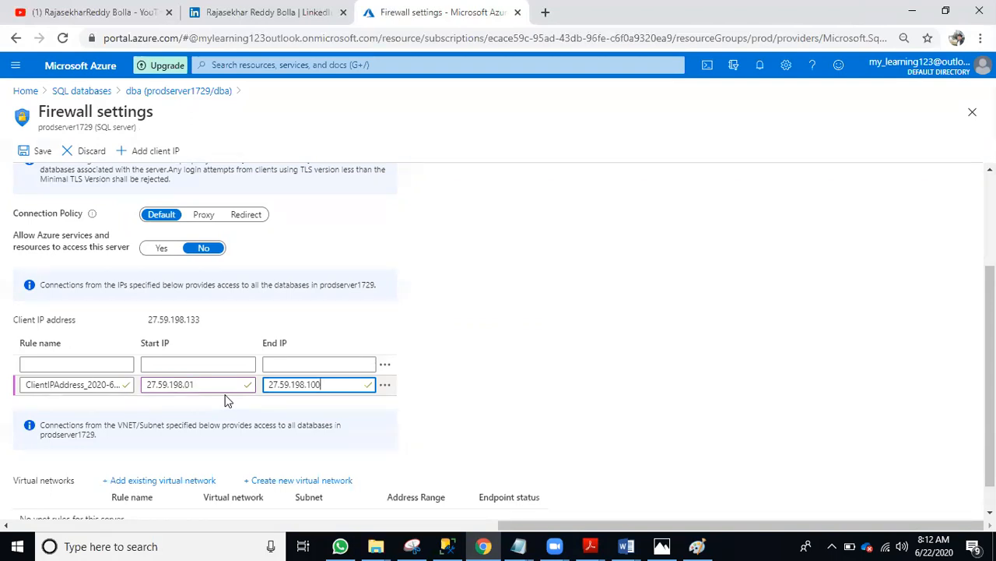
pyautogui.click(384, 384)
pyautogui.click(409, 397)
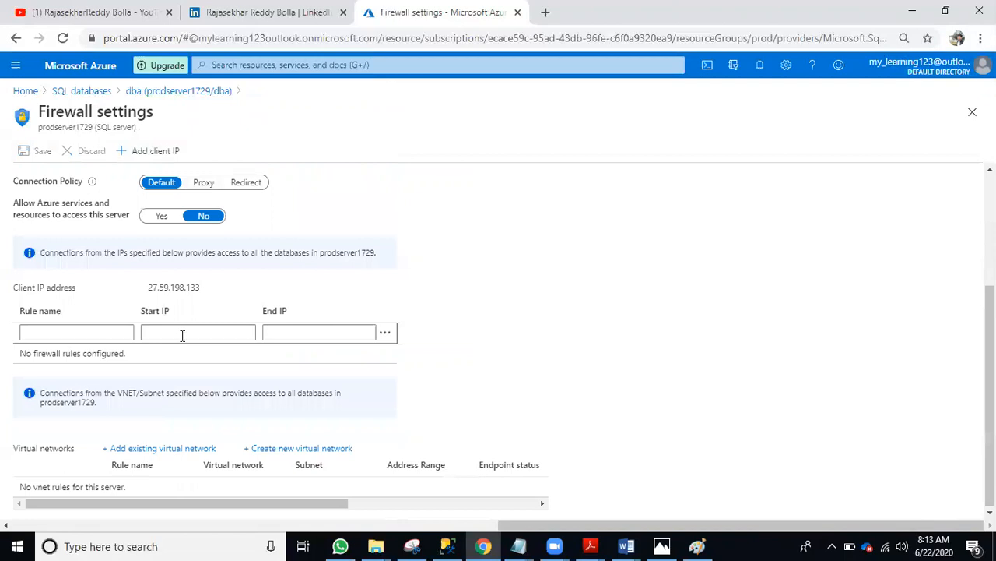
# Step: Fill in a new firewall rule with start IP 0.0.0.0 and end IP 255.255.255.255
pyautogui.click(187, 330)
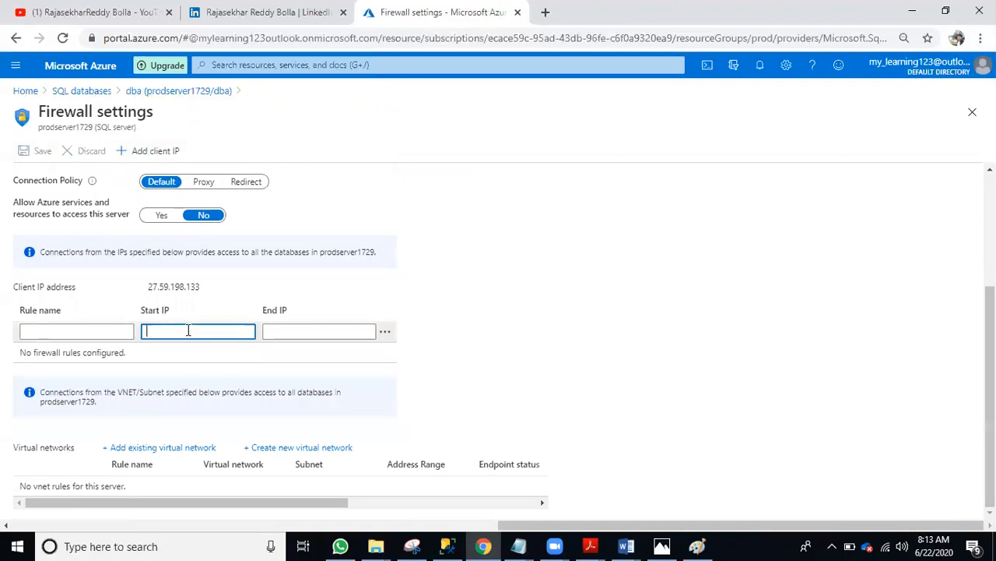
pyautogui.write('0')
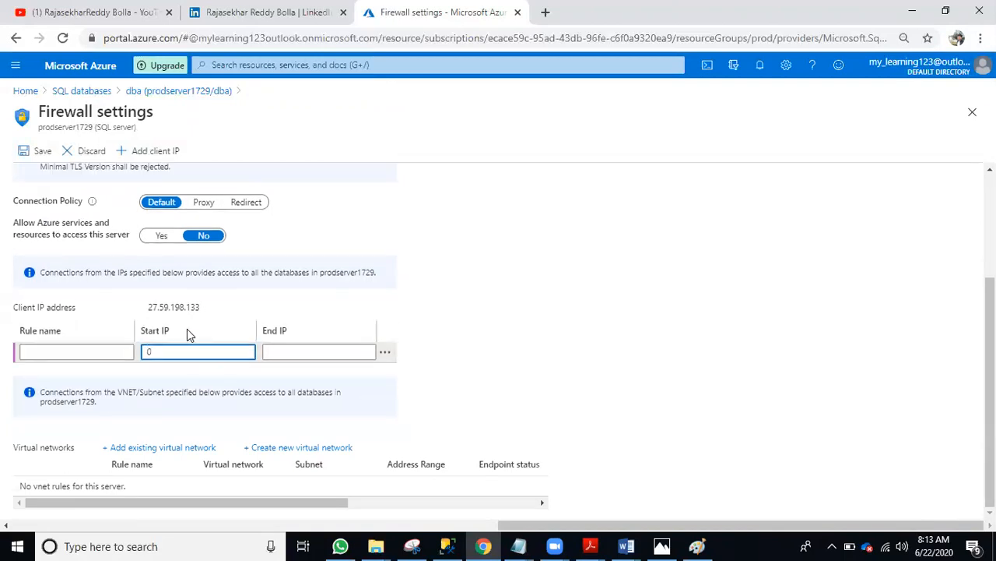
pyautogui.write('.0')
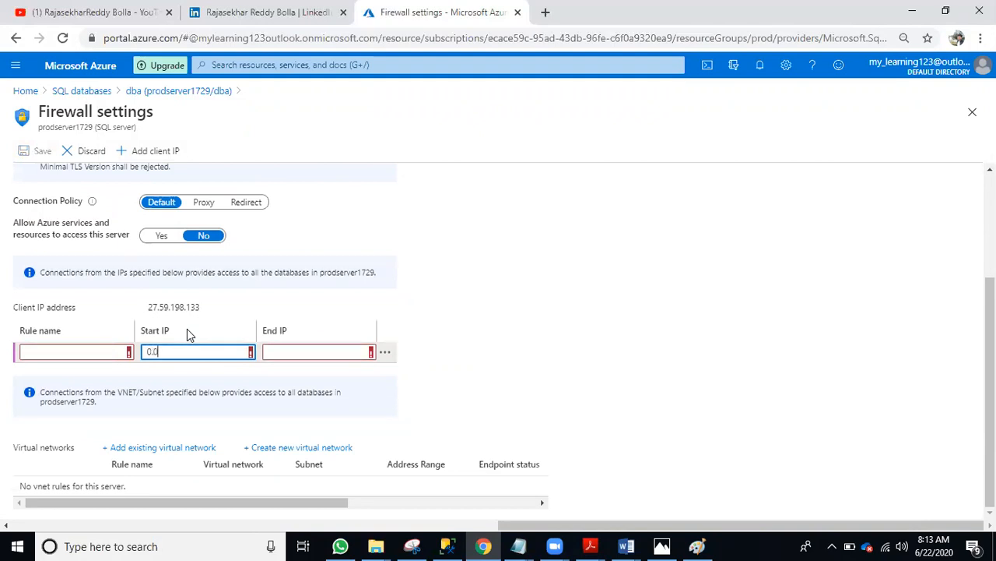
pyautogui.write('.0.0')
pyautogui.click(331, 352)
pyautogui.write('255')
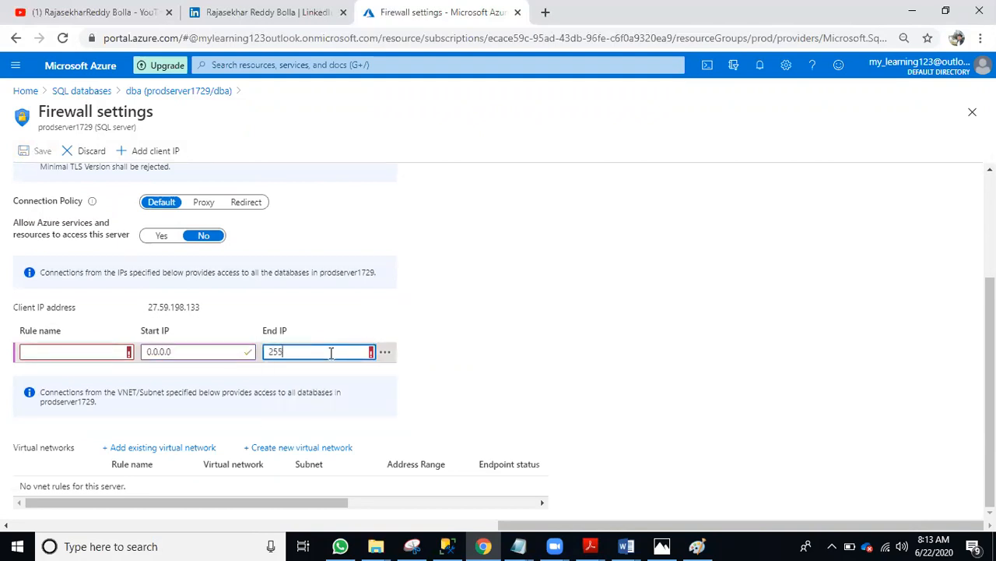
pyautogui.write('.255.255.255')
pyautogui.click(528, 331)
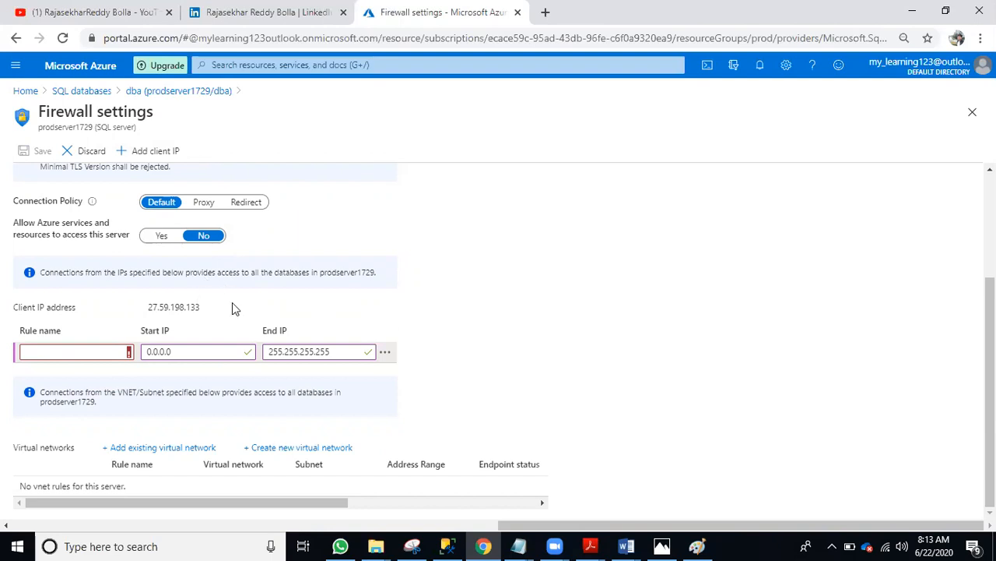
# Step: Name the firewall rule sdagfsghfjk and save the server firewall settings
pyautogui.click(94, 351)
pyautogui.write('p')
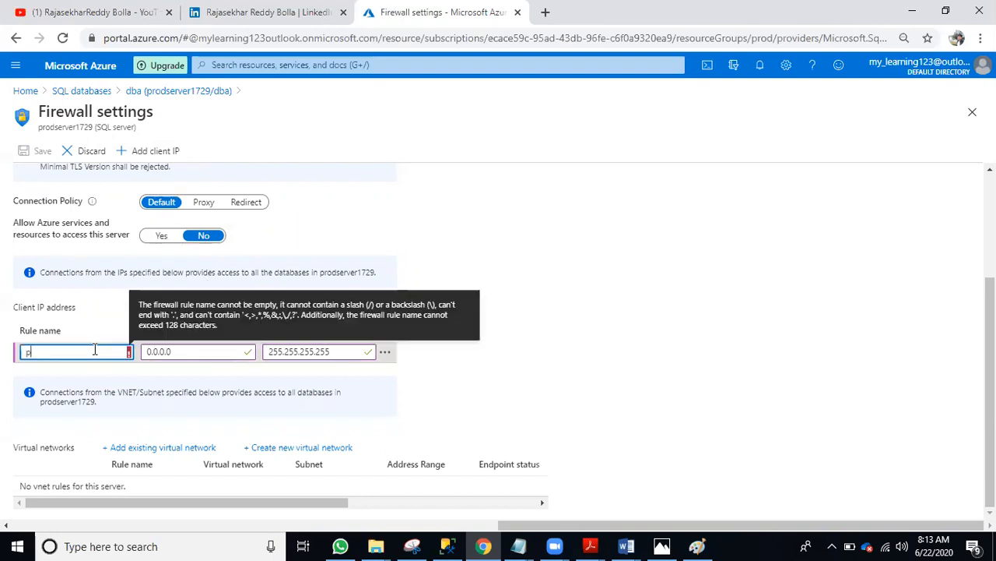
pyautogui.write('ubli')
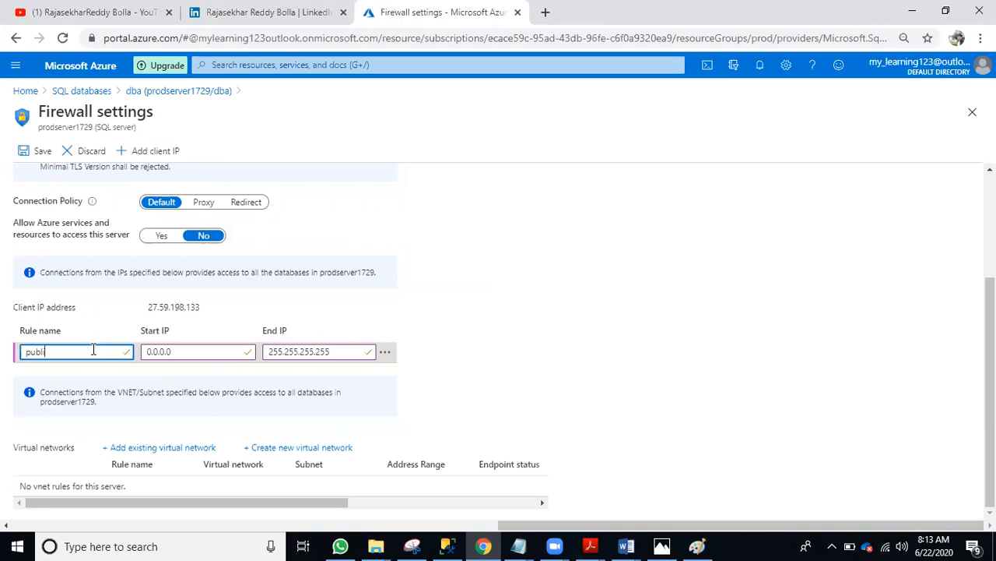
pyautogui.press('BackSpace')
pyautogui.press('BackSpace')
pyautogui.press('BackSpace')
pyautogui.press('BackSpace')
pyautogui.press('BackSpace')
pyautogui.write('sdagfsghfjk')
pyautogui.click(37, 151)
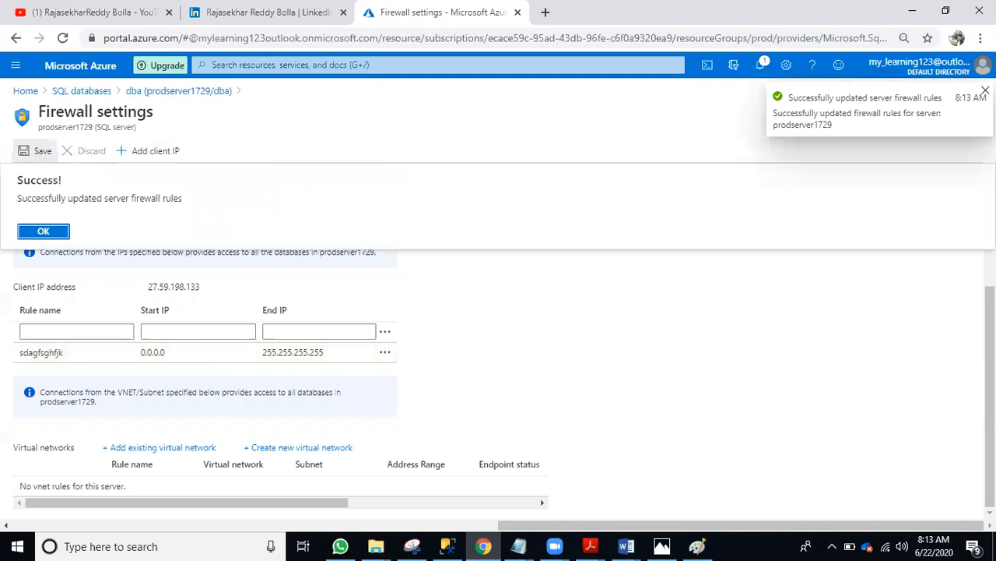
pyautogui.click(43, 231)
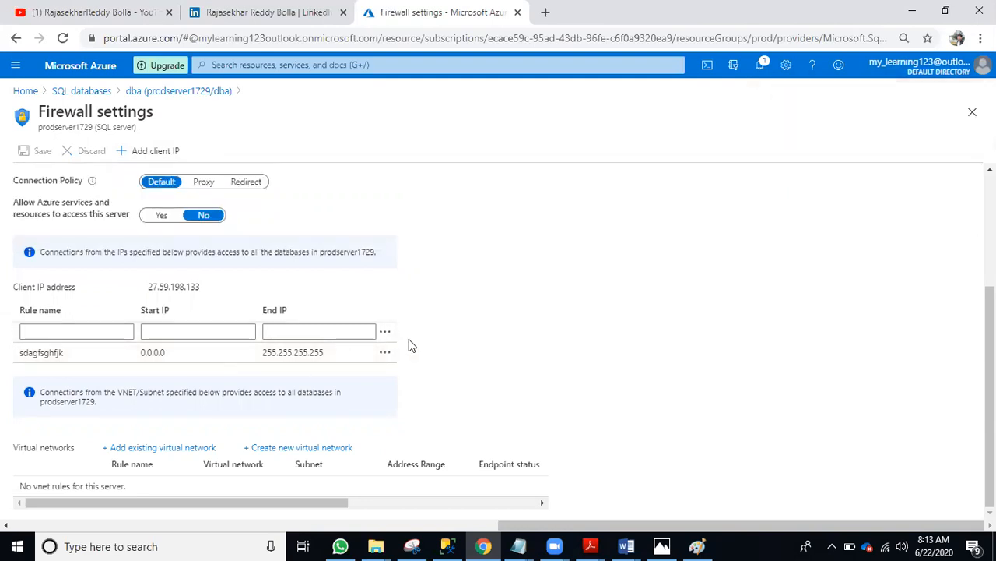
# Step: Switch to SQL Server Management Studio, connect to prodserver1729 with the entered credentials and open a new query window
pyautogui.click(447, 545)
pyautogui.click(457, 291)
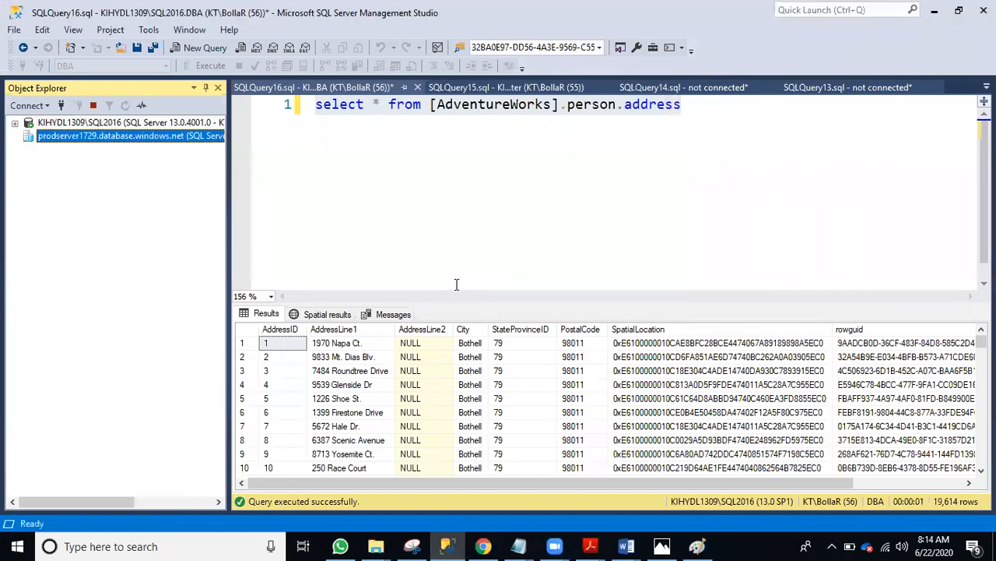
pyautogui.click(206, 47)
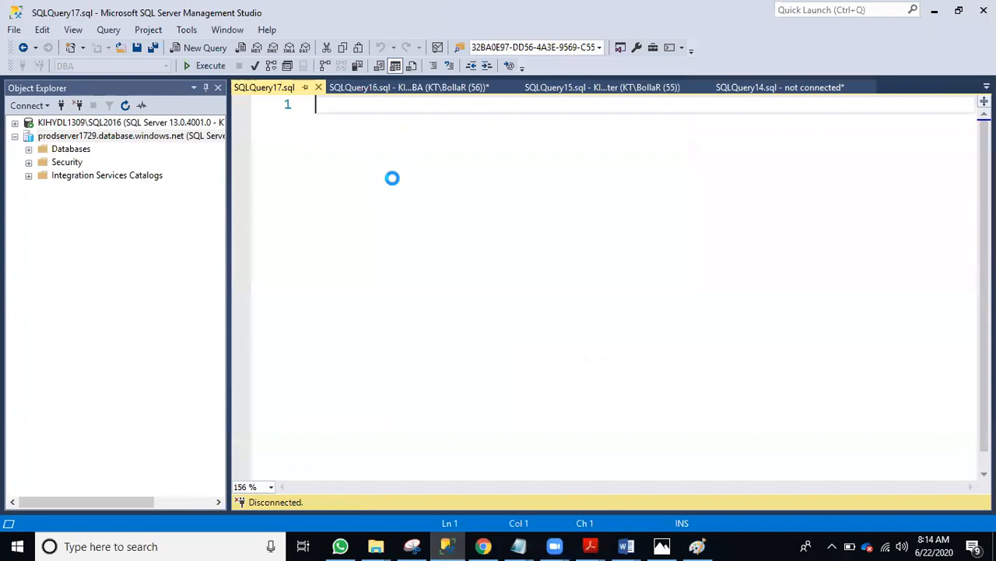
pyautogui.write('select @@version')
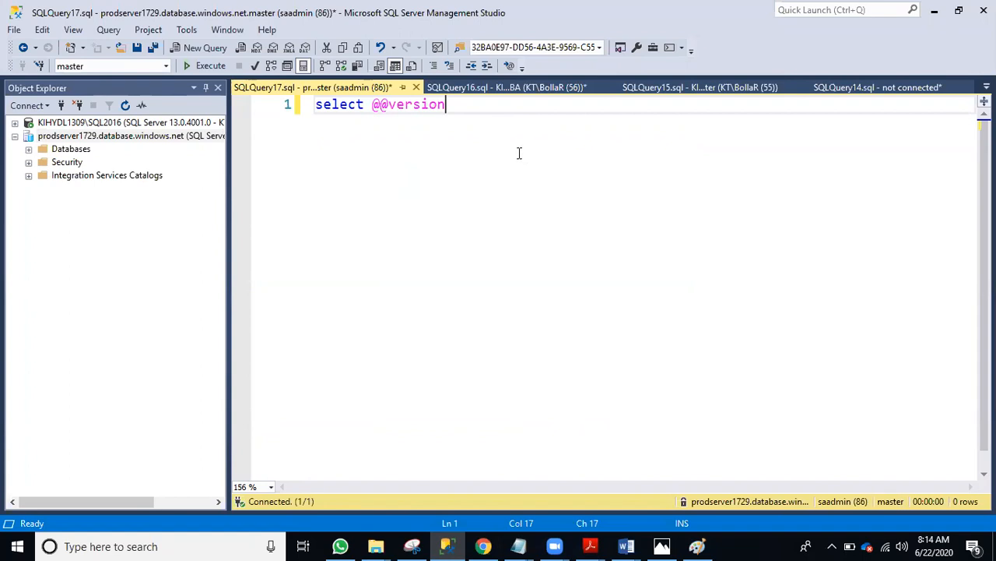
pyautogui.click(210, 66)
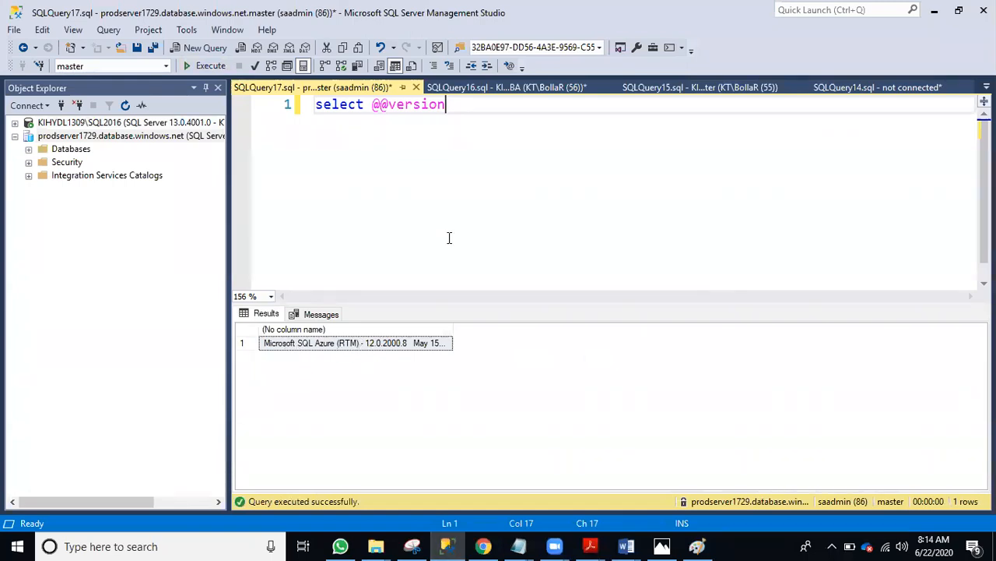
pyautogui.moveTo(446, 105); pyautogui.dragTo(314, 104)
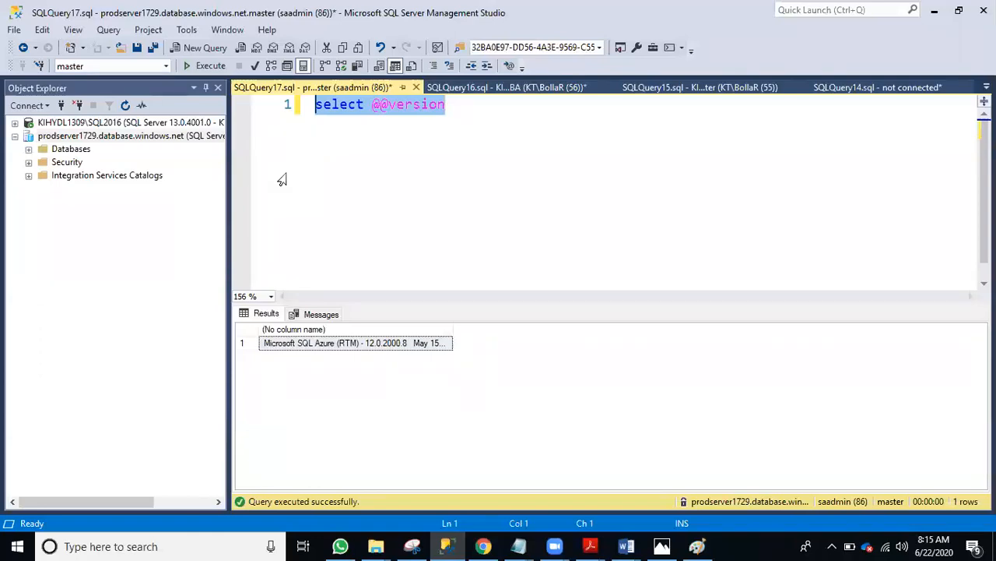
# Step: Switch to the Azure SQL DB Managed Instance PDF in Adobe Acrobat Reader and view the Azure PaaS Database Platform page
pyautogui.moveTo(590, 545)
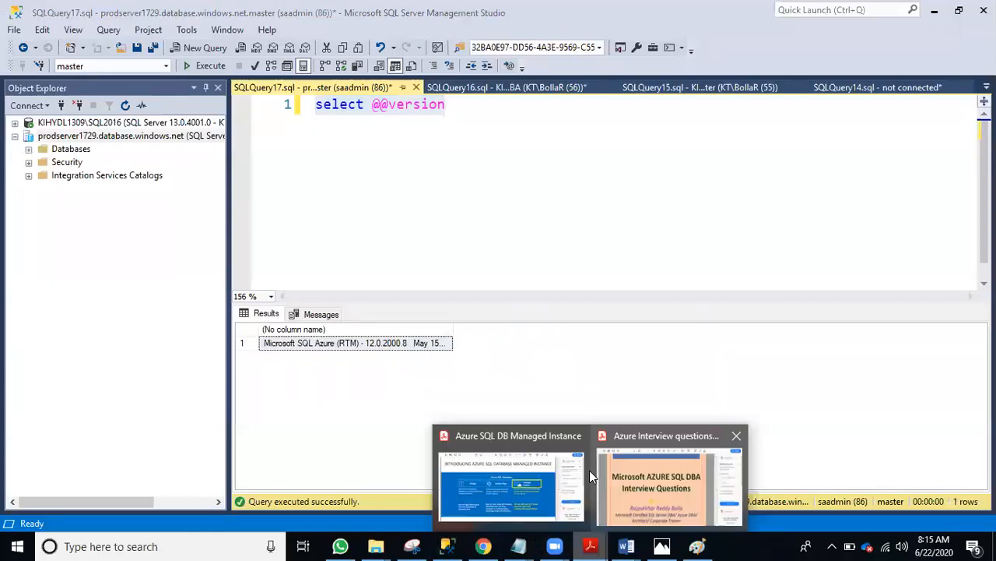
pyautogui.click(526, 465)
pyautogui.scroll(-3, 409, 257)
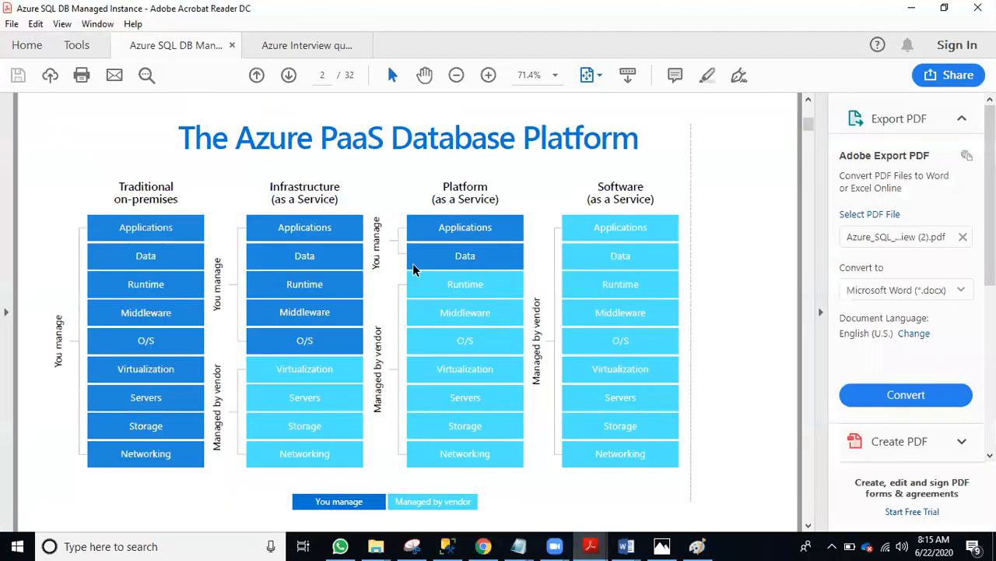